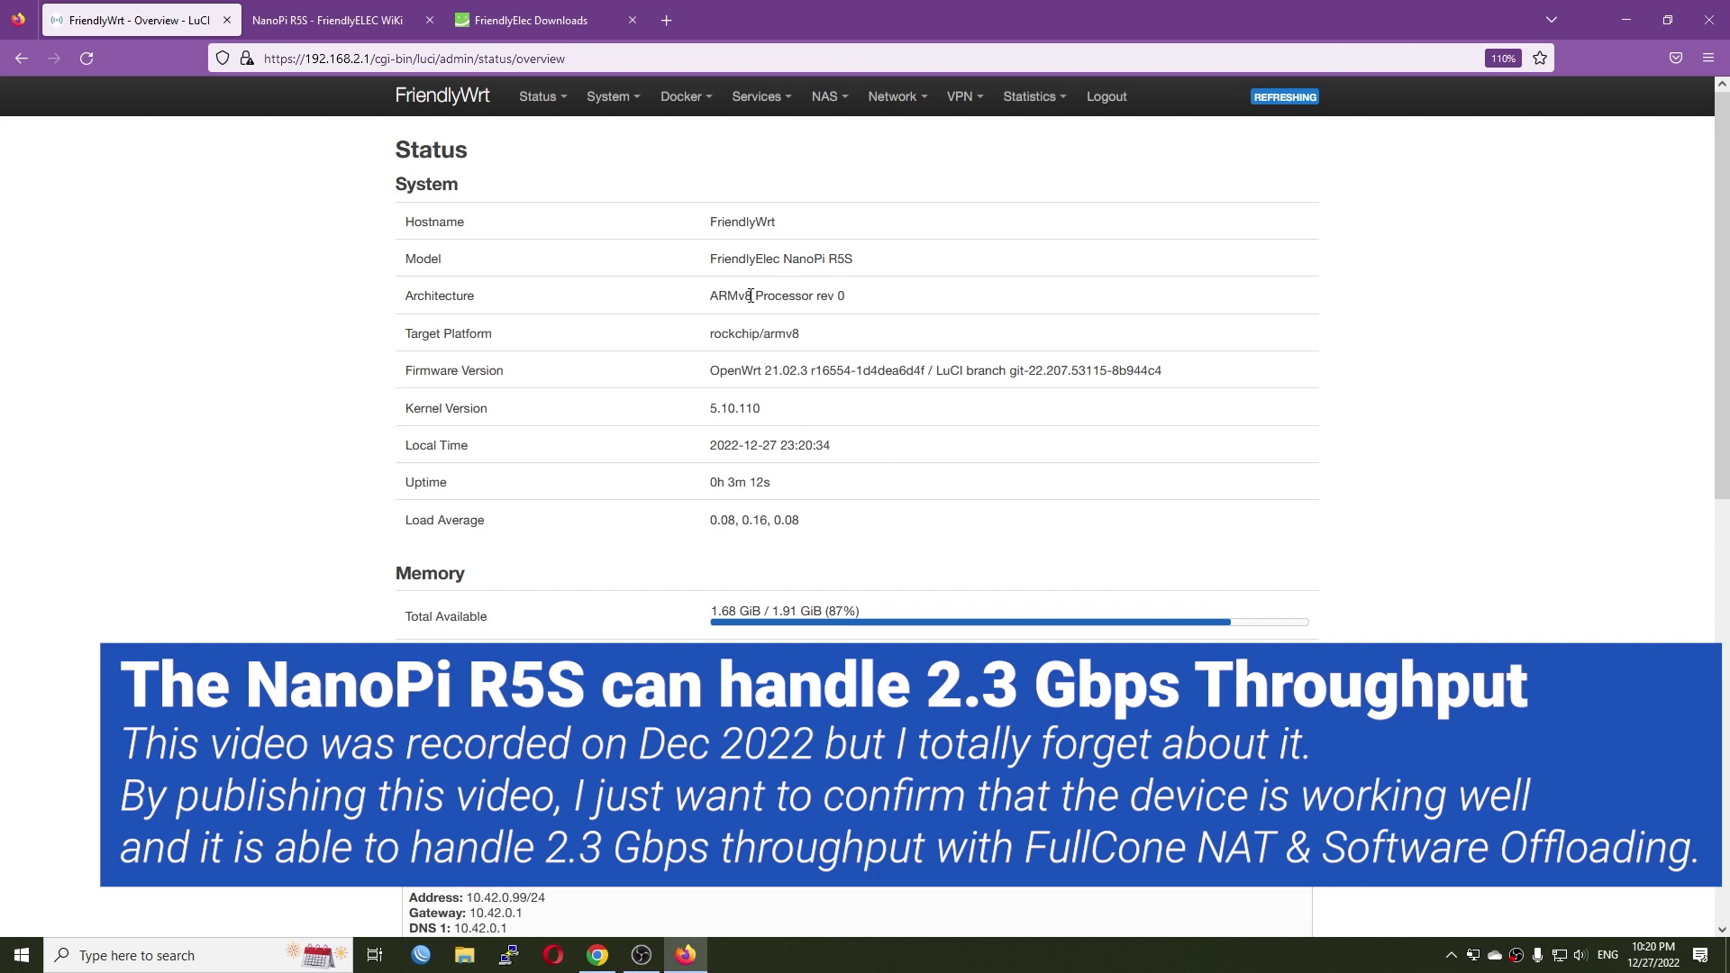
Step: Highlight the NanoPi R5S model value, then go to System > Backup / Flash Firmware
drag(865, 269, 712, 271)
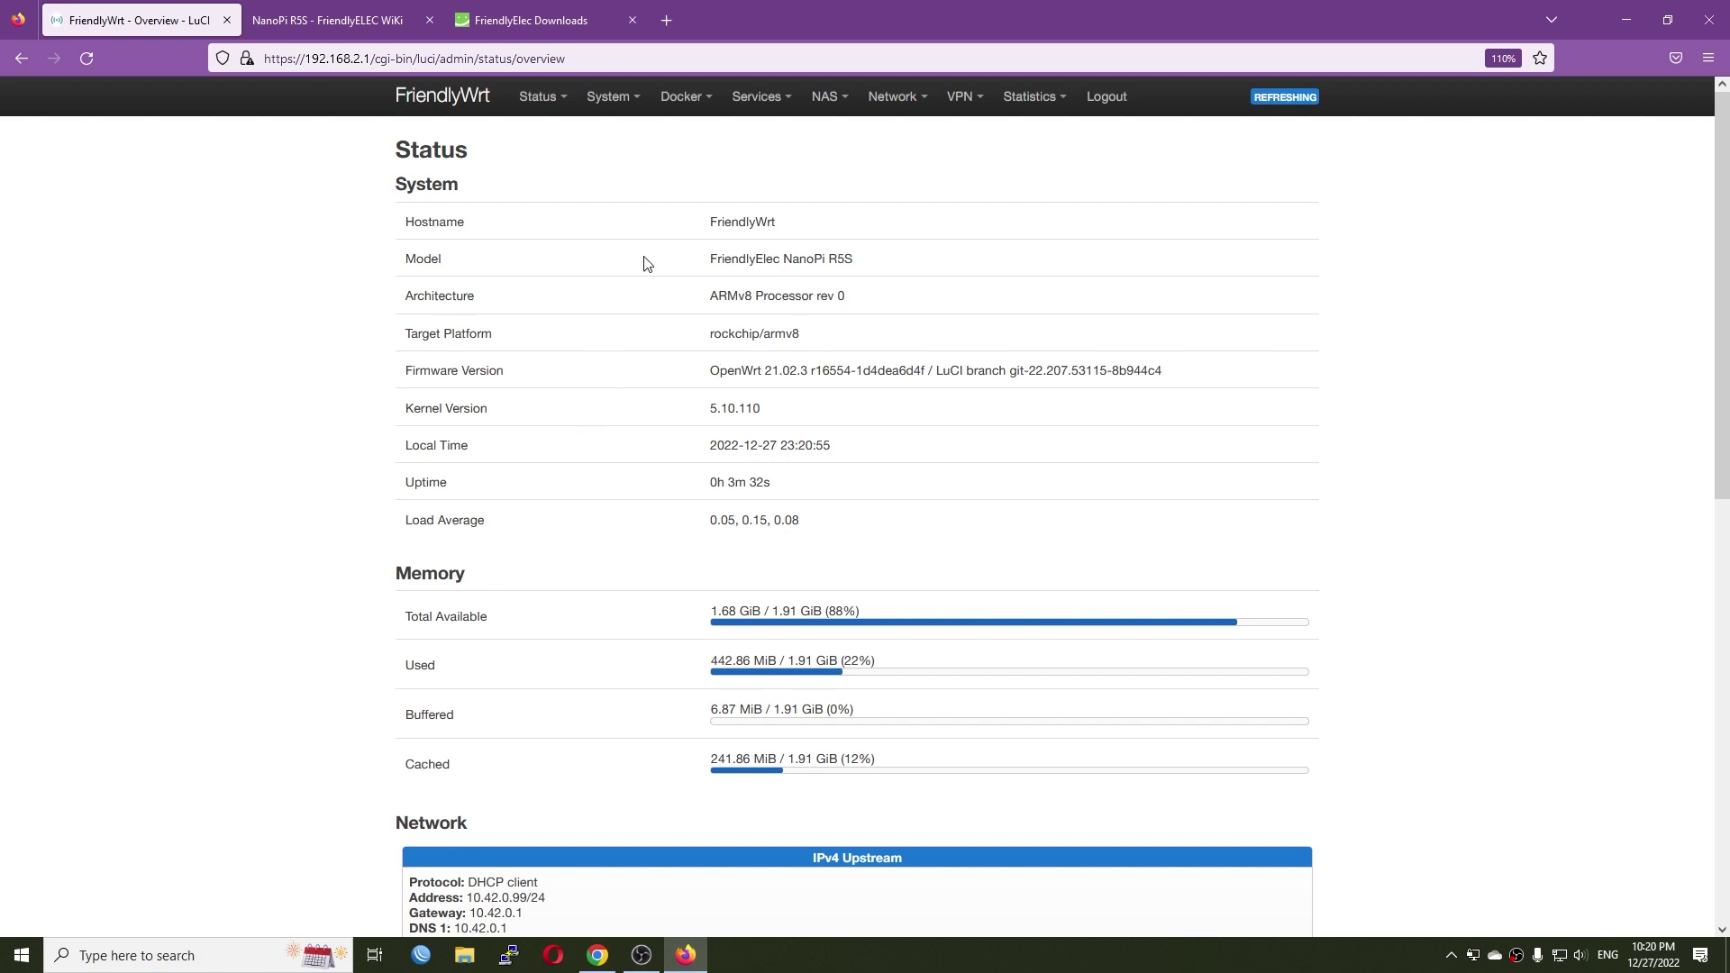
mouse_move(612, 97)
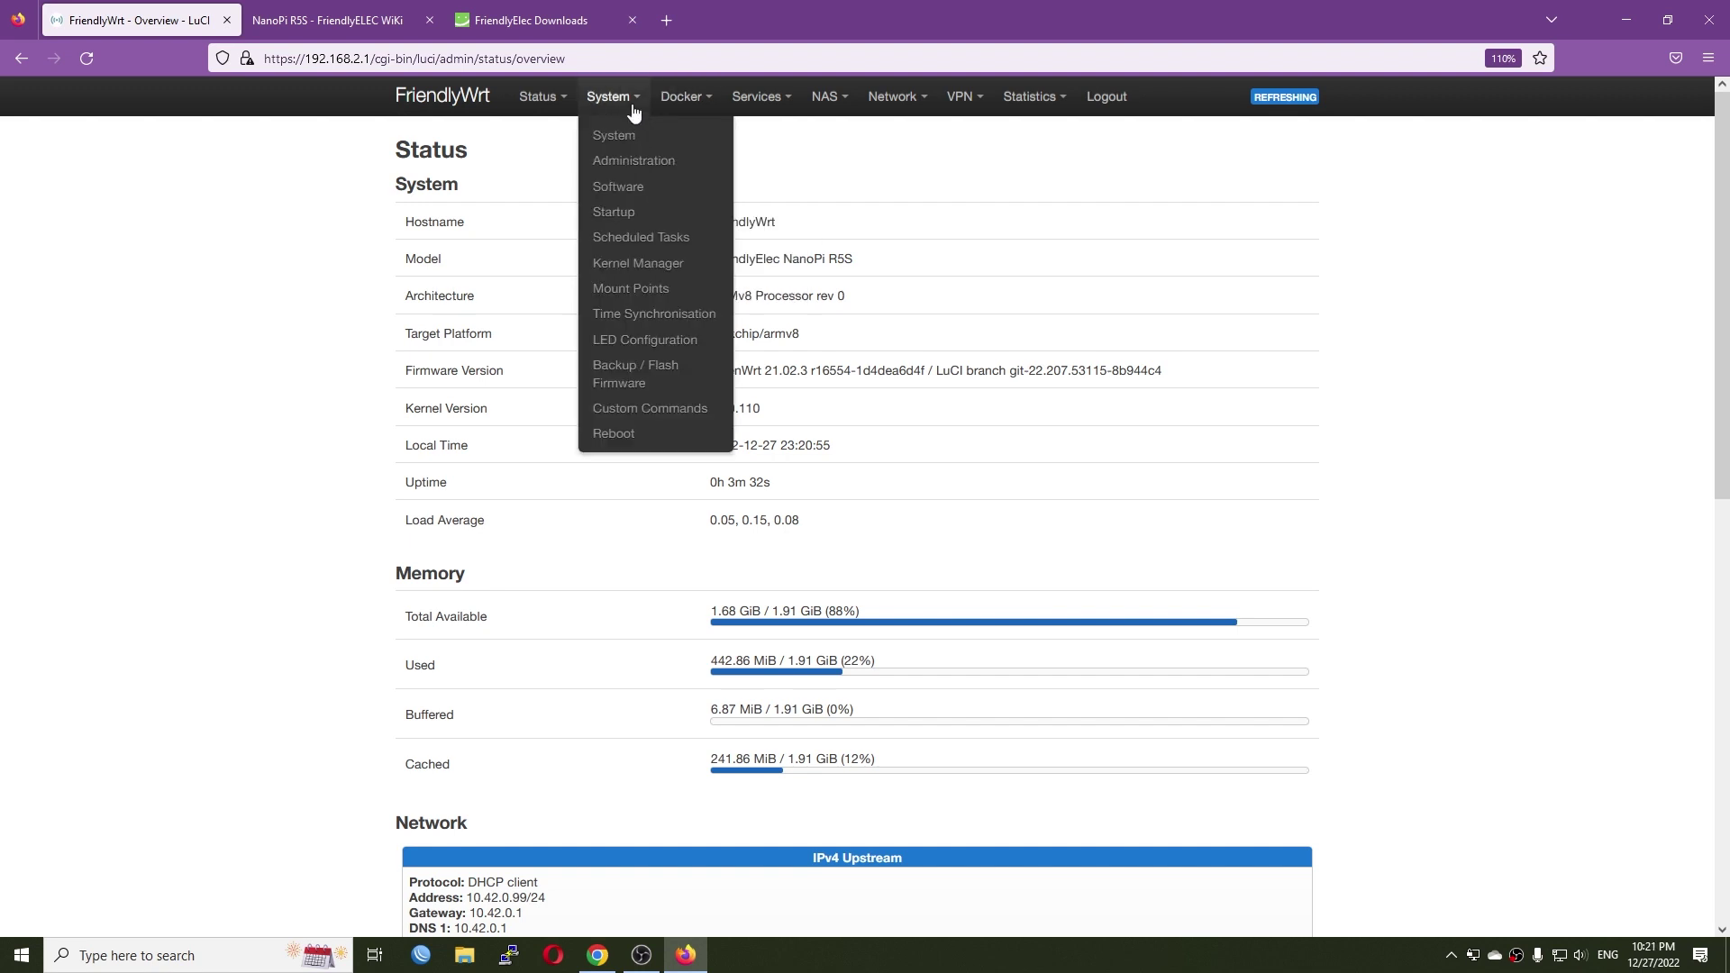
click(635, 376)
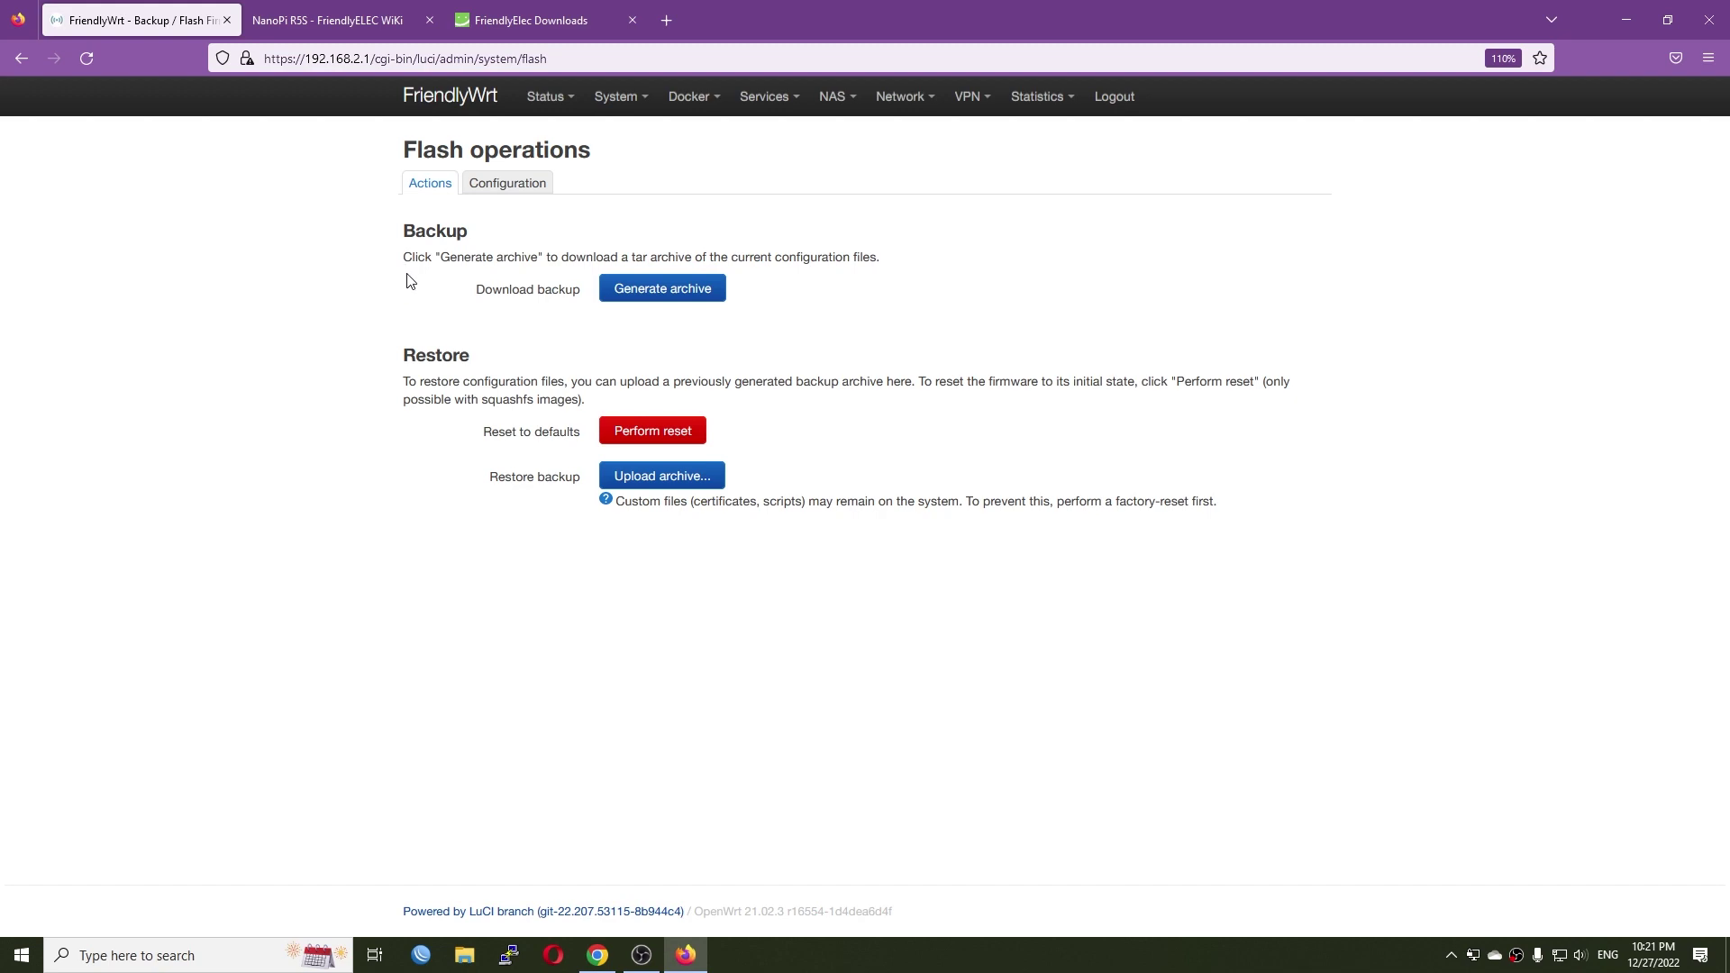
Step: On the NanoPi R5S wiki page, jump to section 4.5.2.2.2 Install Flash Image File to eMMC
click(393, 30)
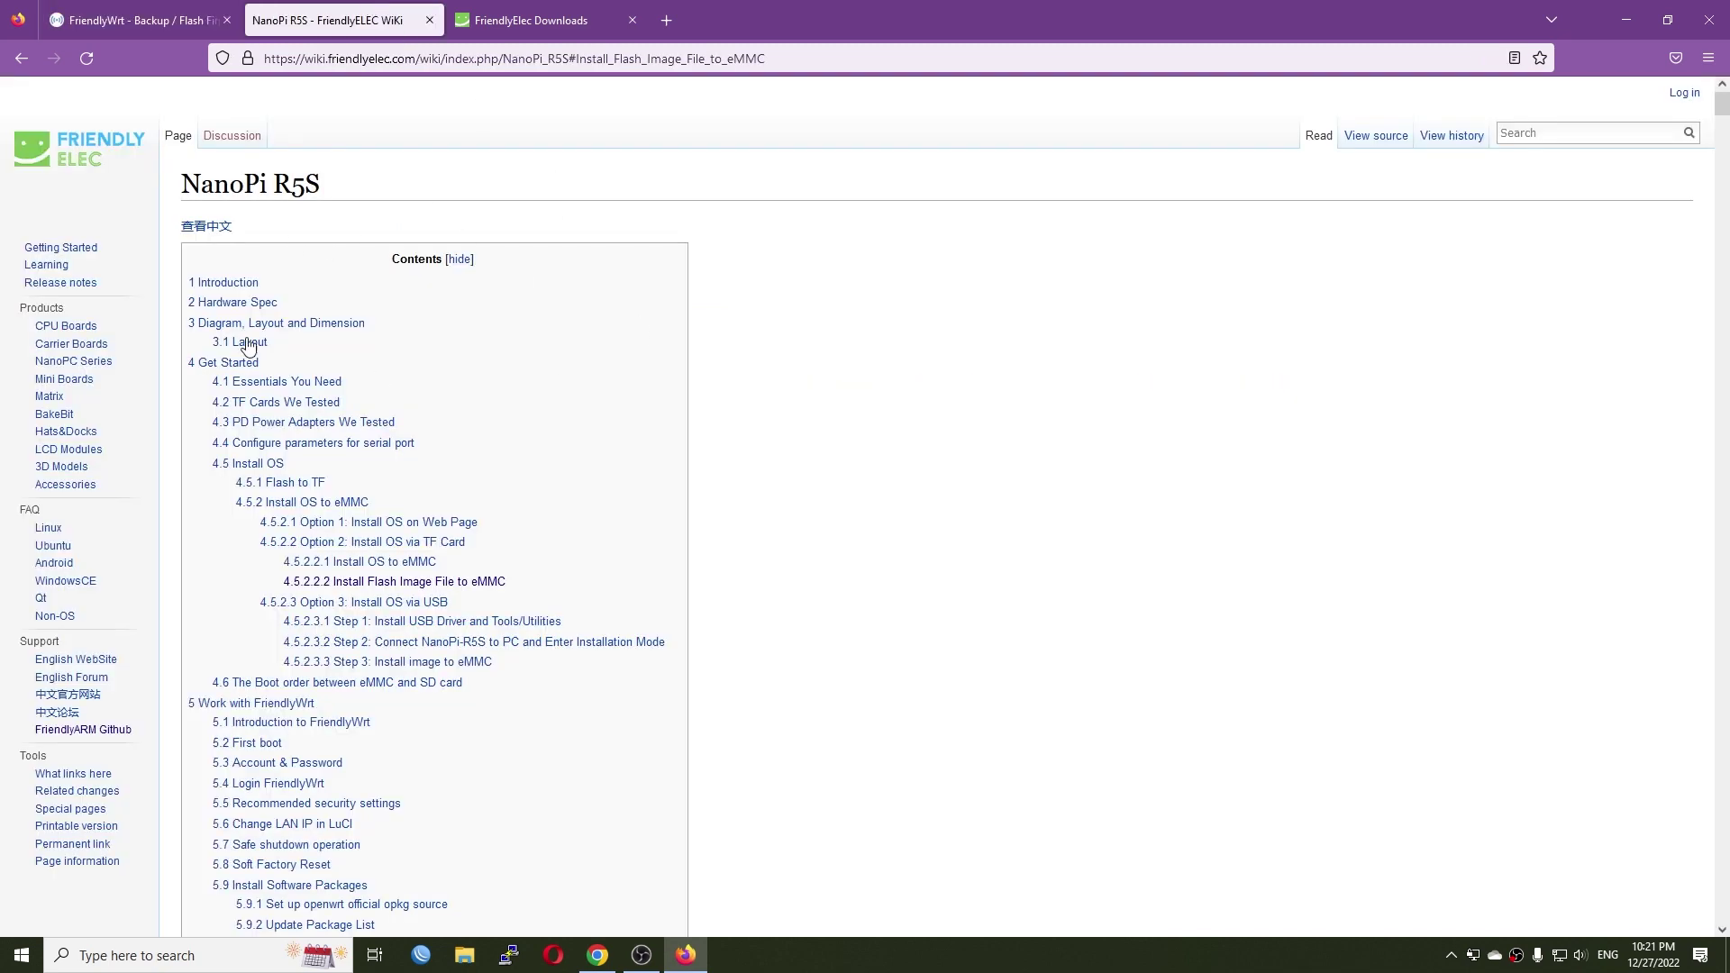
scroll(505, 591, down, 5)
scroll(541, 544, down, 20)
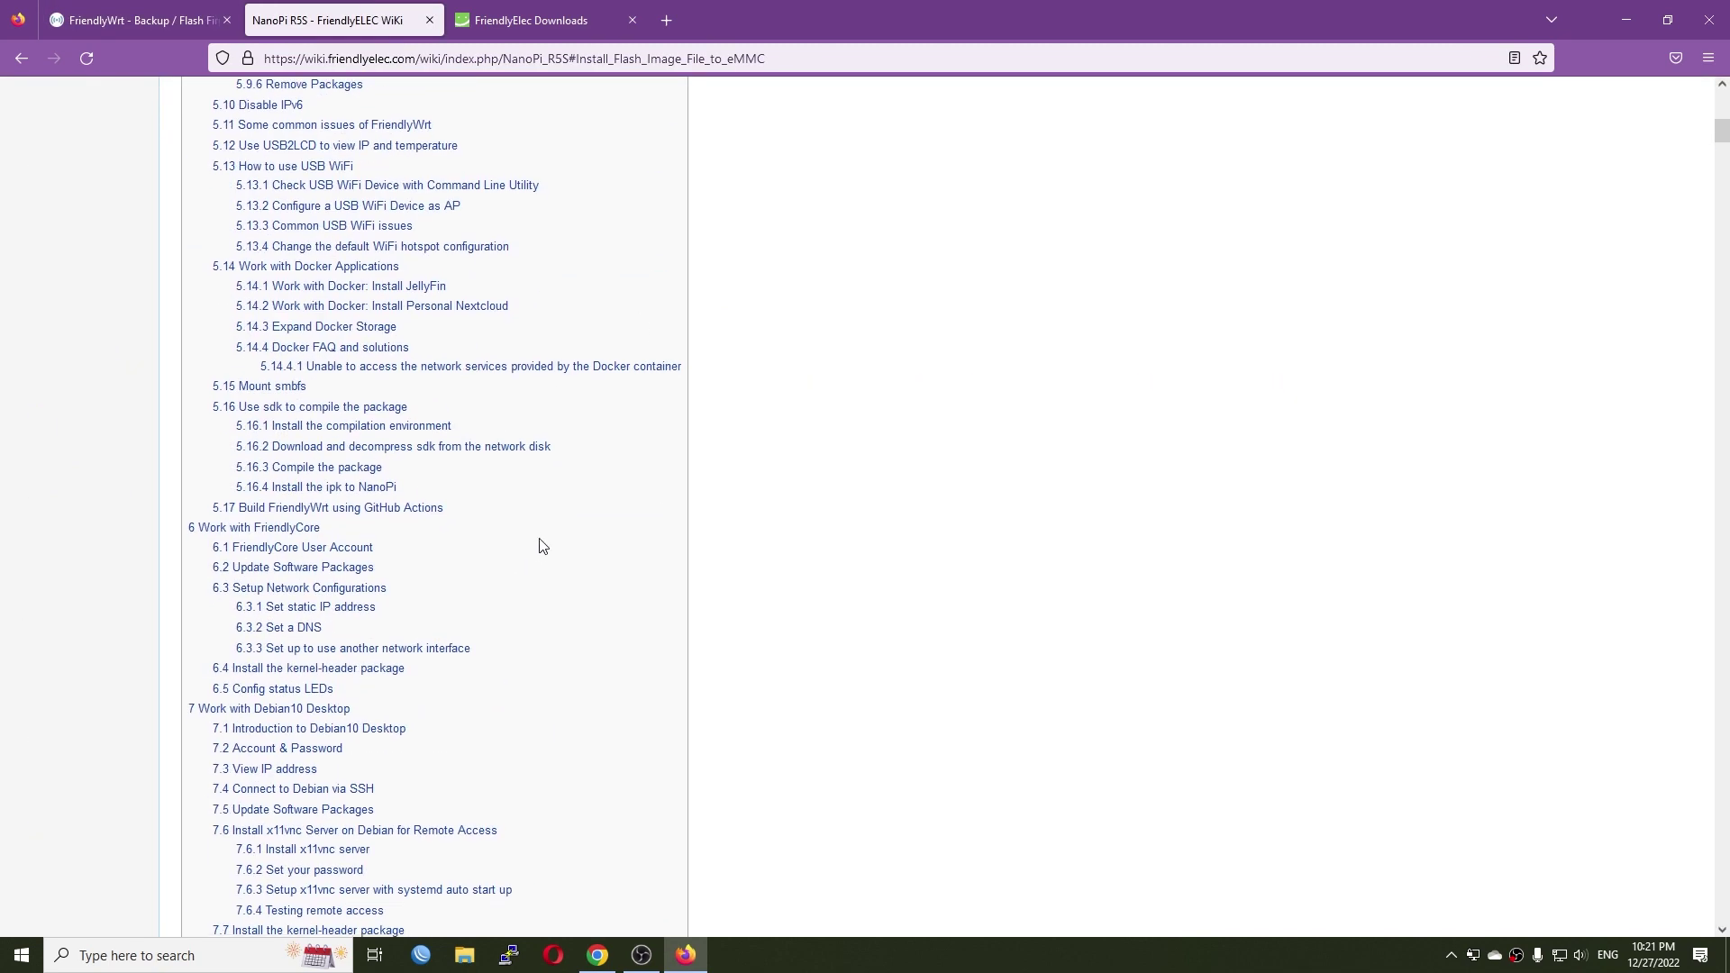
scroll(541, 544, down, 7)
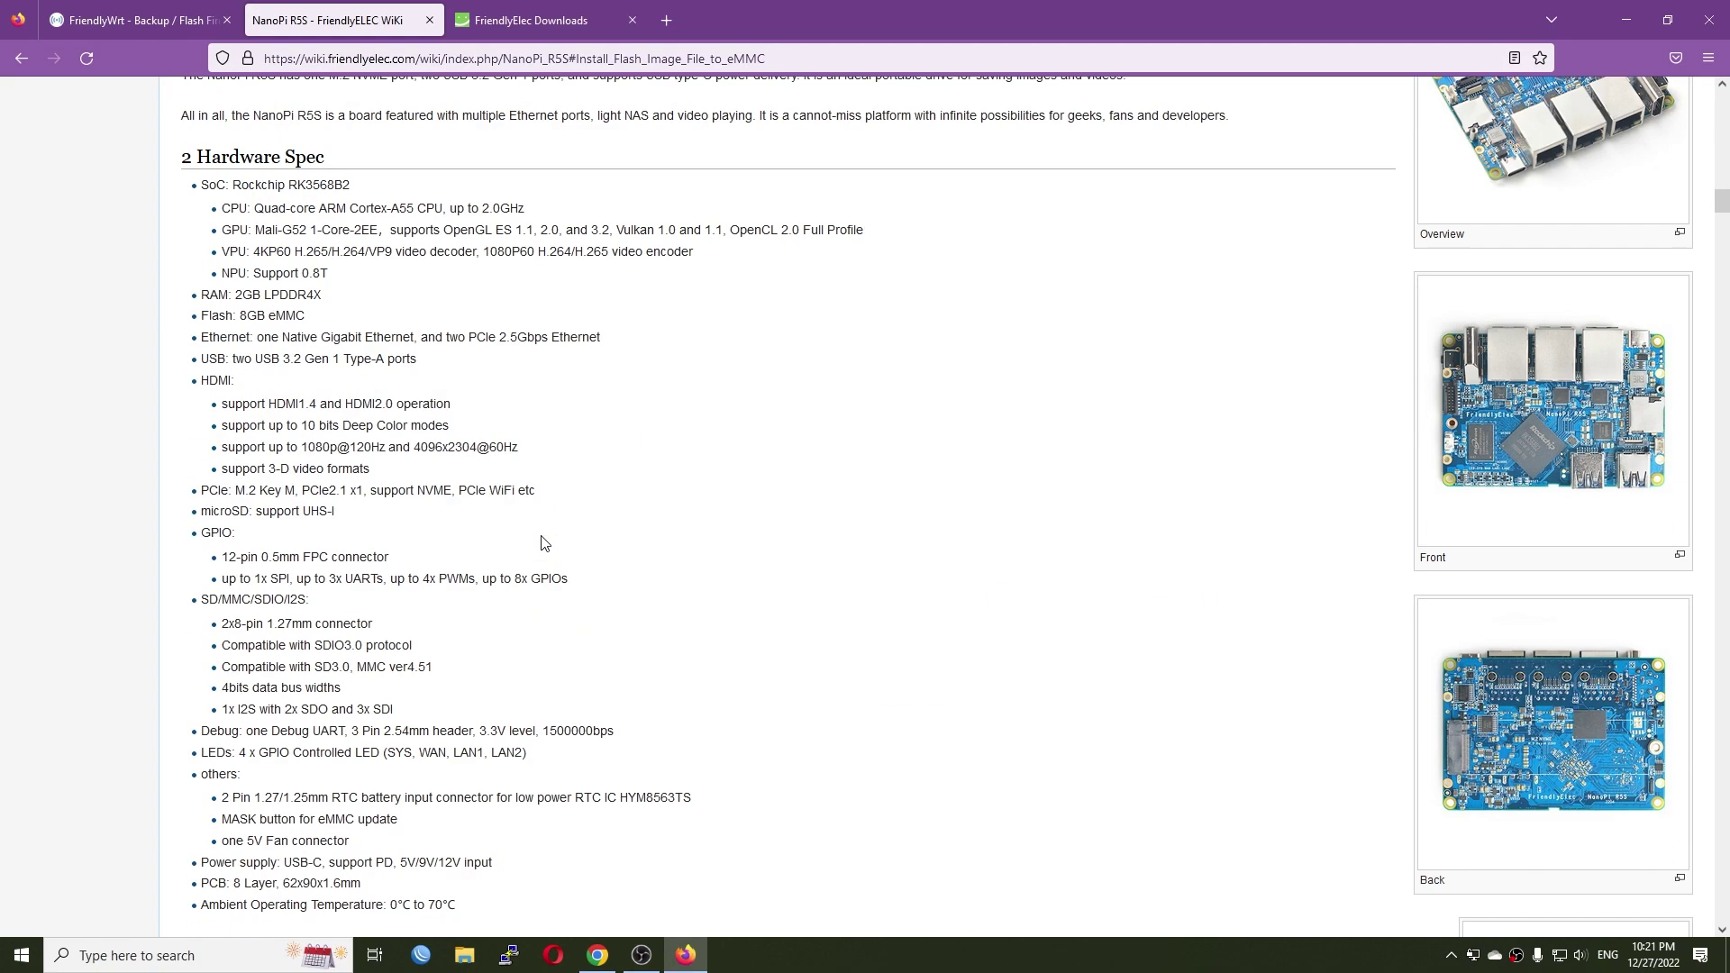
drag(1718, 209, 1719, 94)
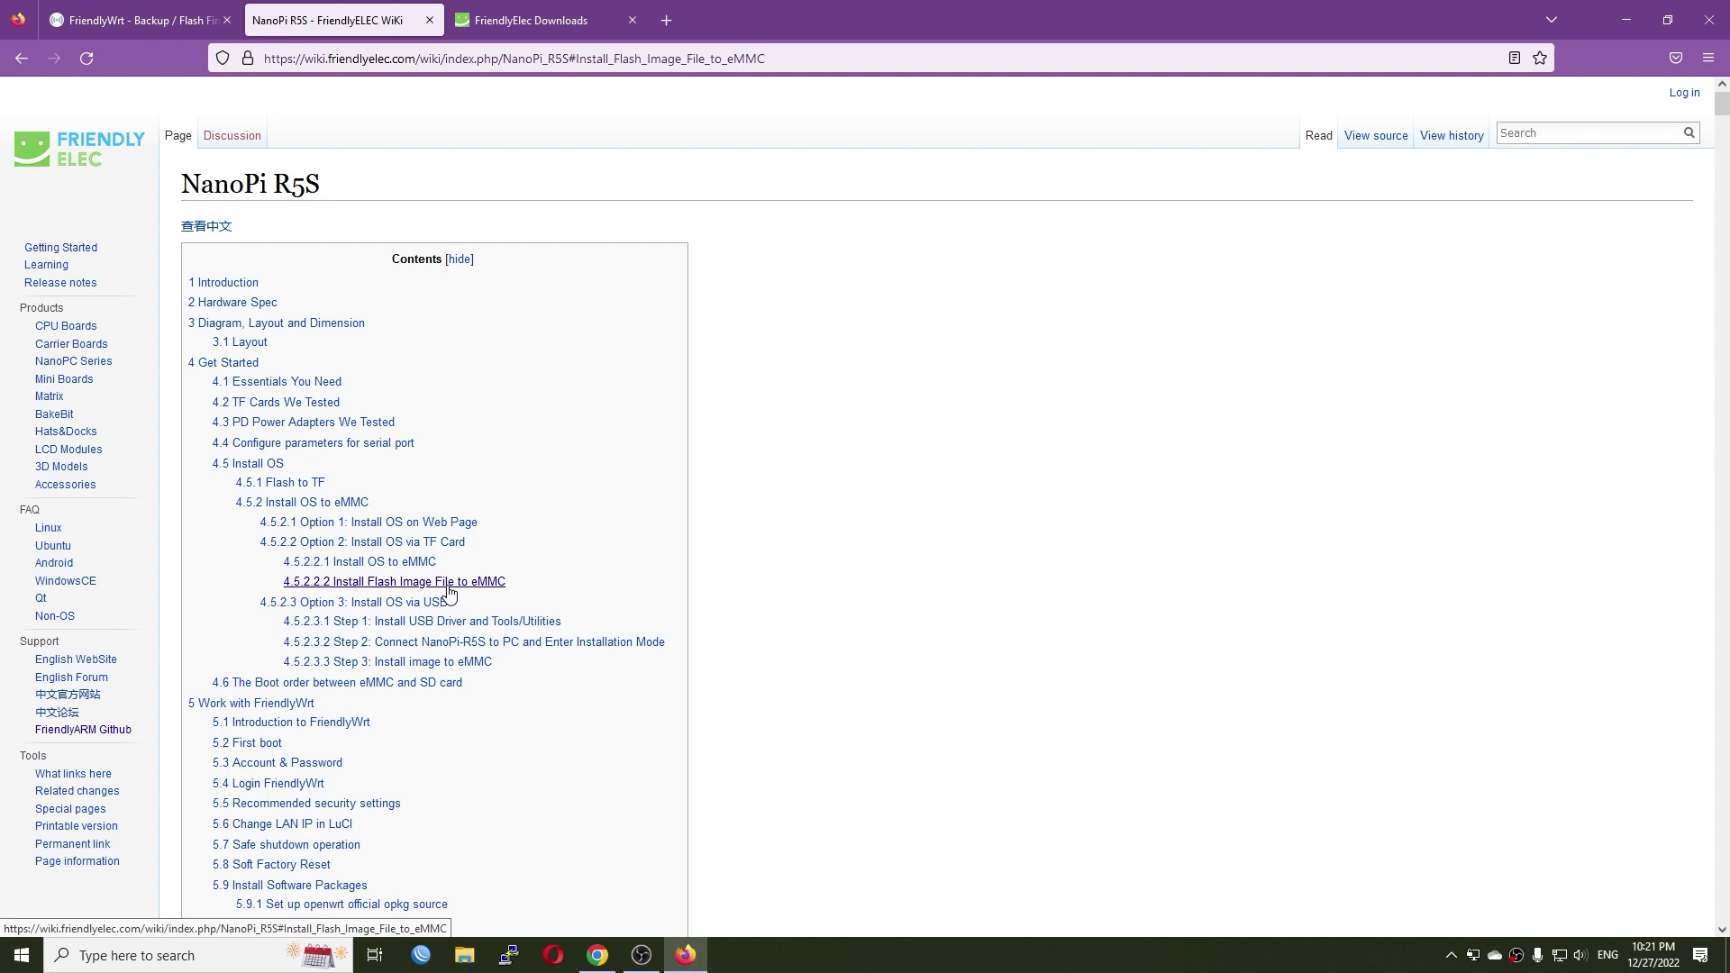
click(412, 582)
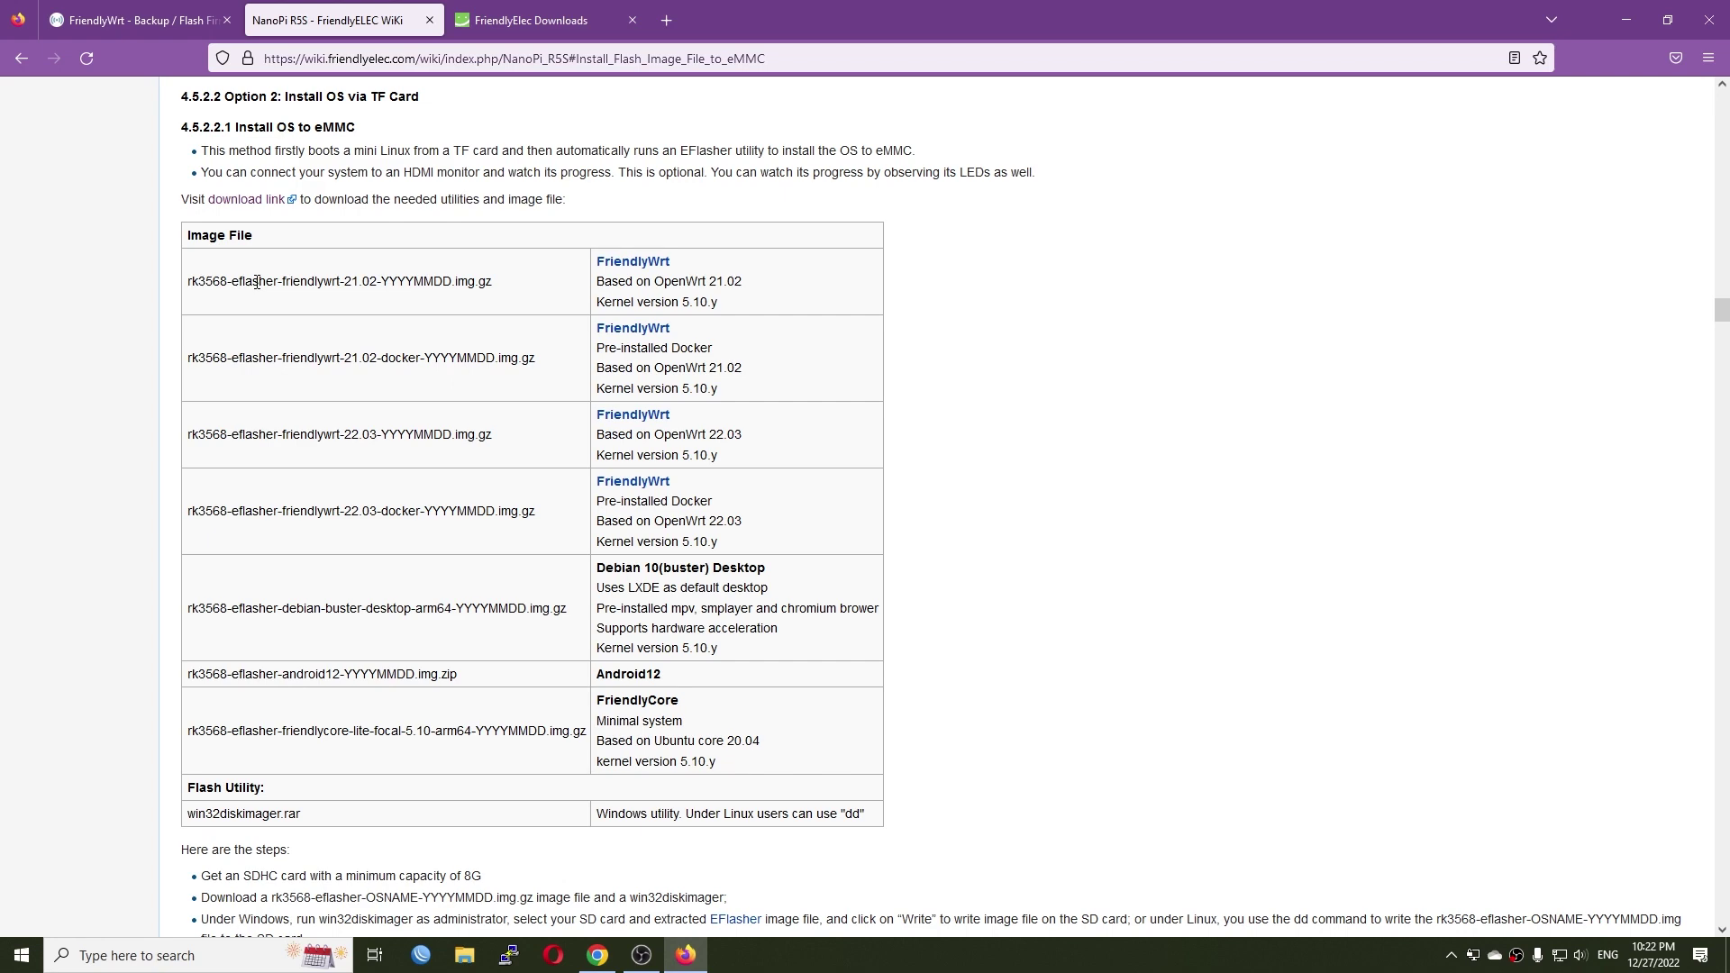
Step: Follow the wiki's image file download link to the Google Drive mirror
click(531, 20)
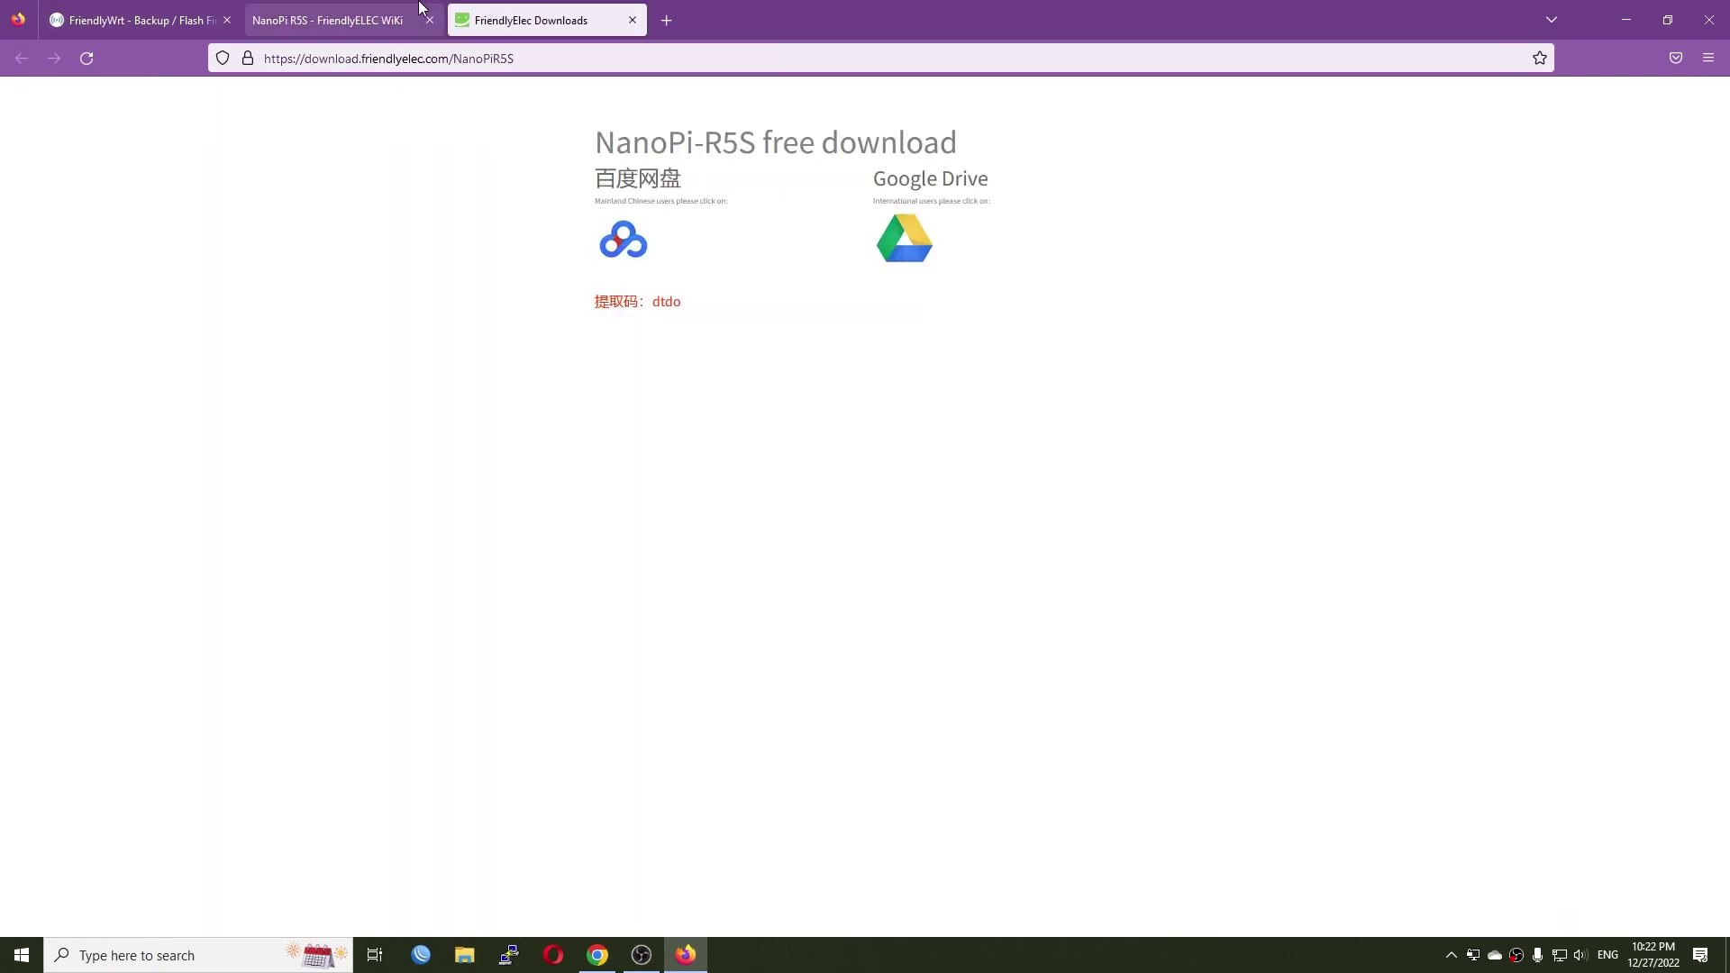
click(343, 20)
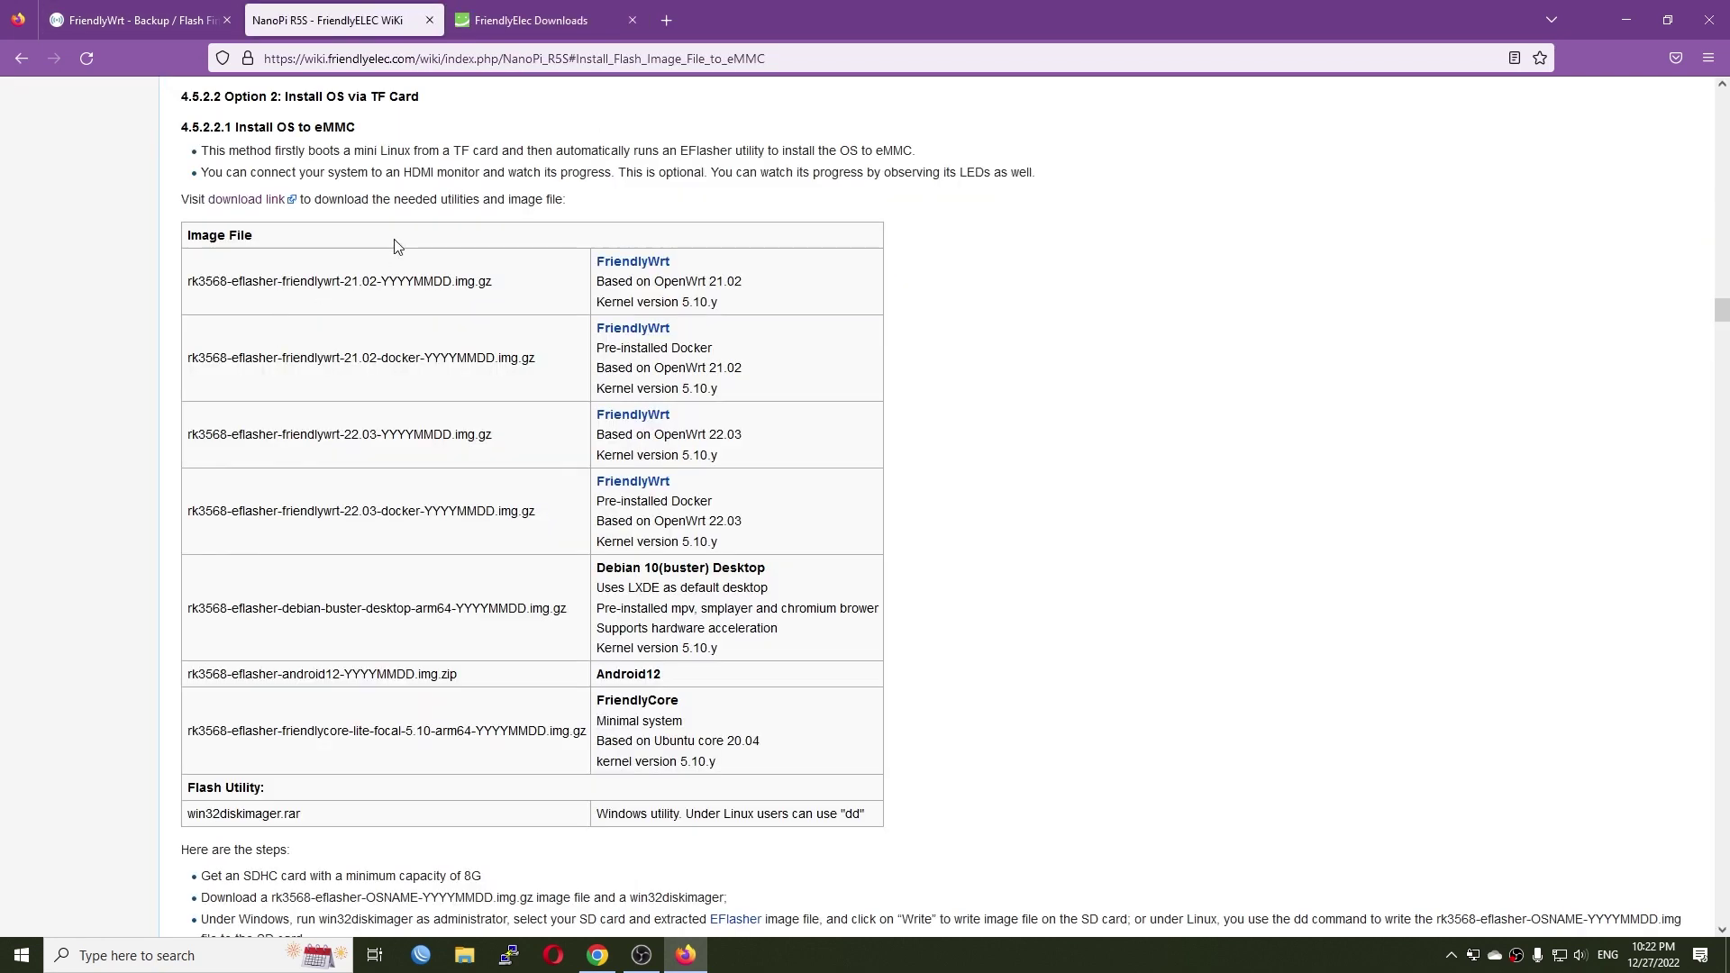
click(267, 204)
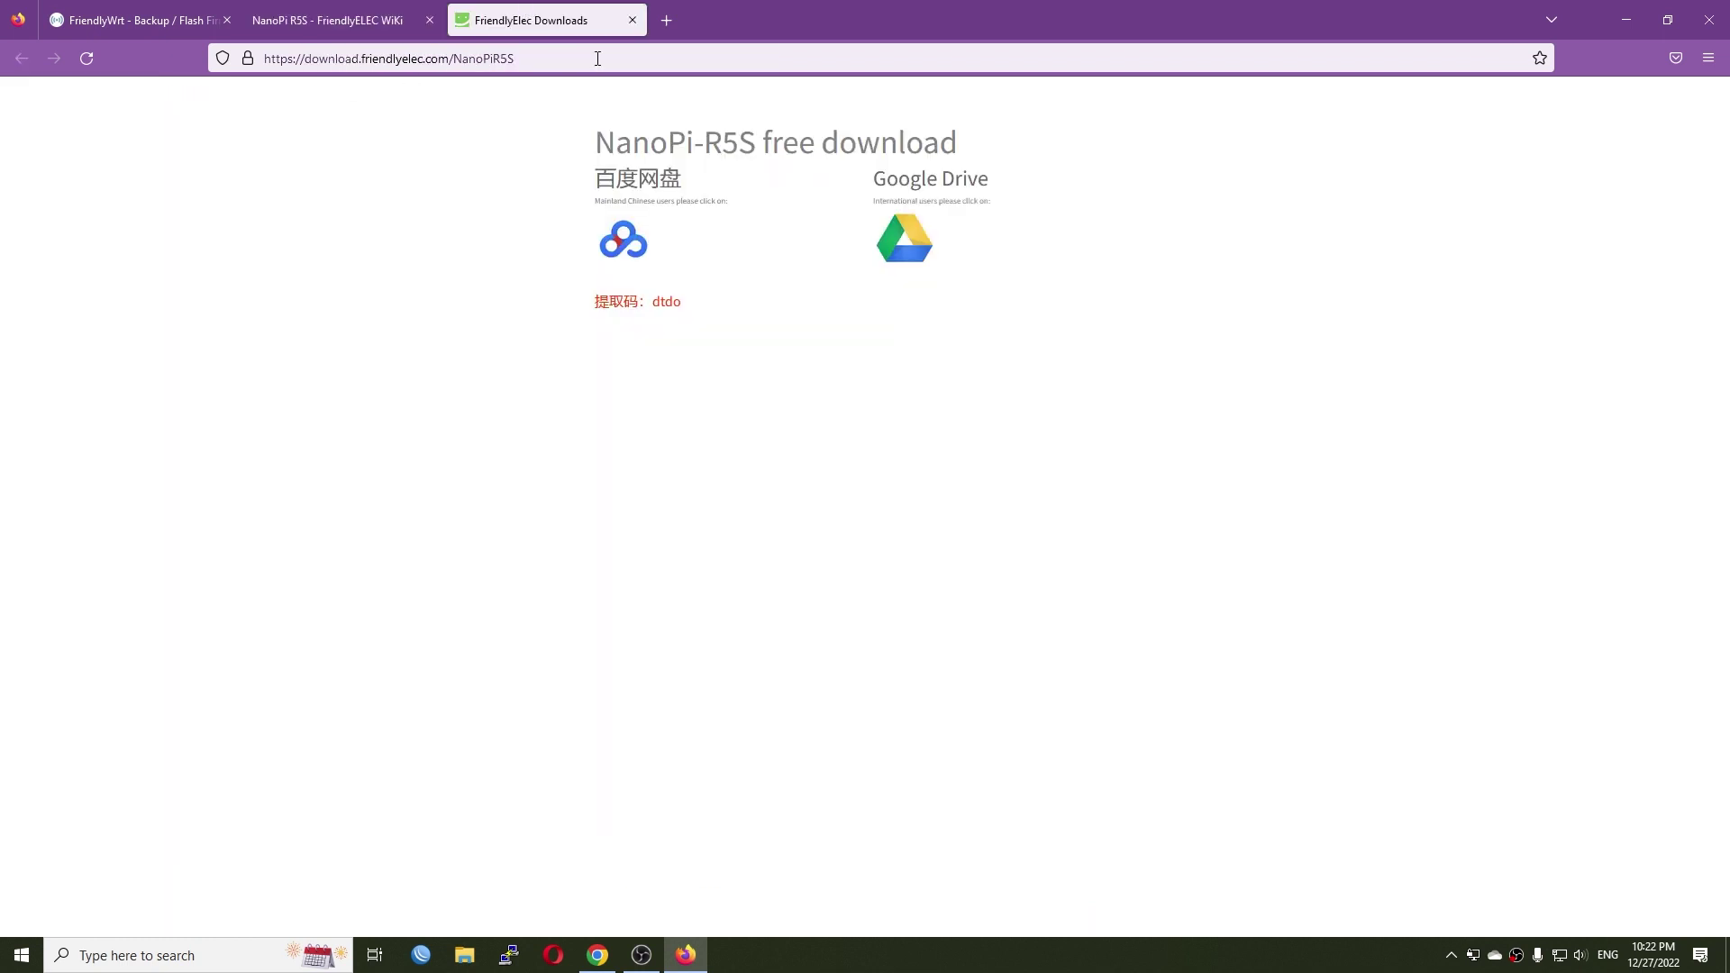
click(921, 242)
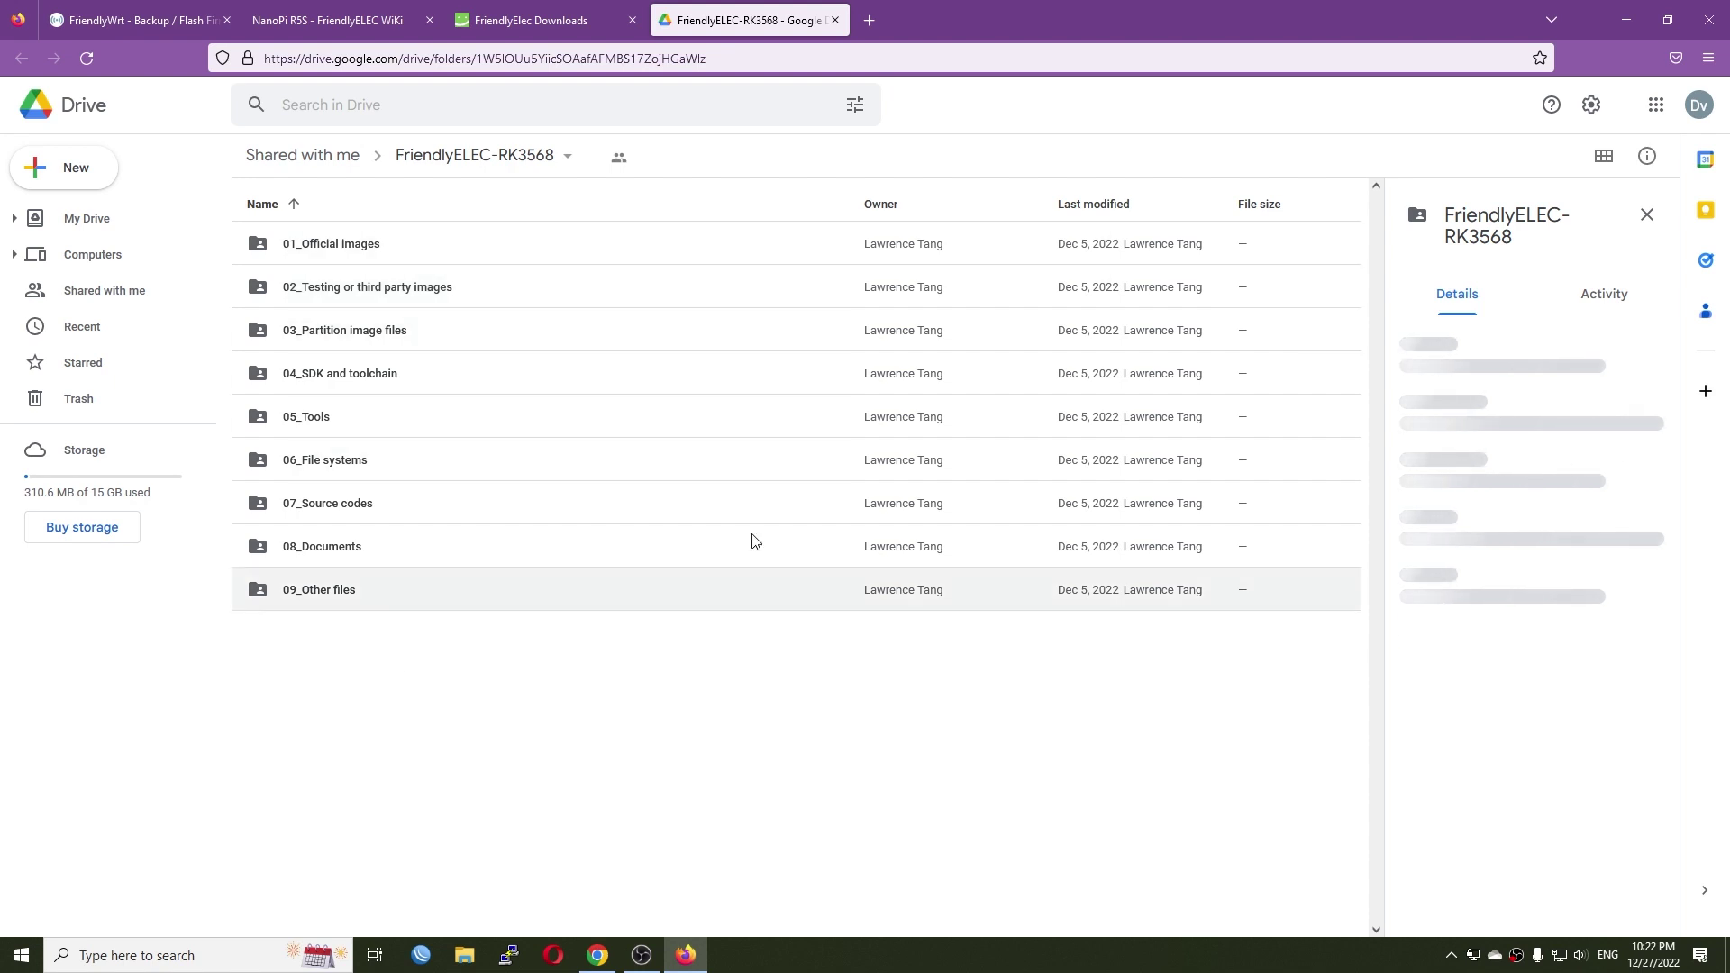
Step: Browse 01_Official images > 02_SD-to-eMMC images and open rk3568-eflasher-friendlywrt-22.03-20221204.img.gz
double_click(380, 253)
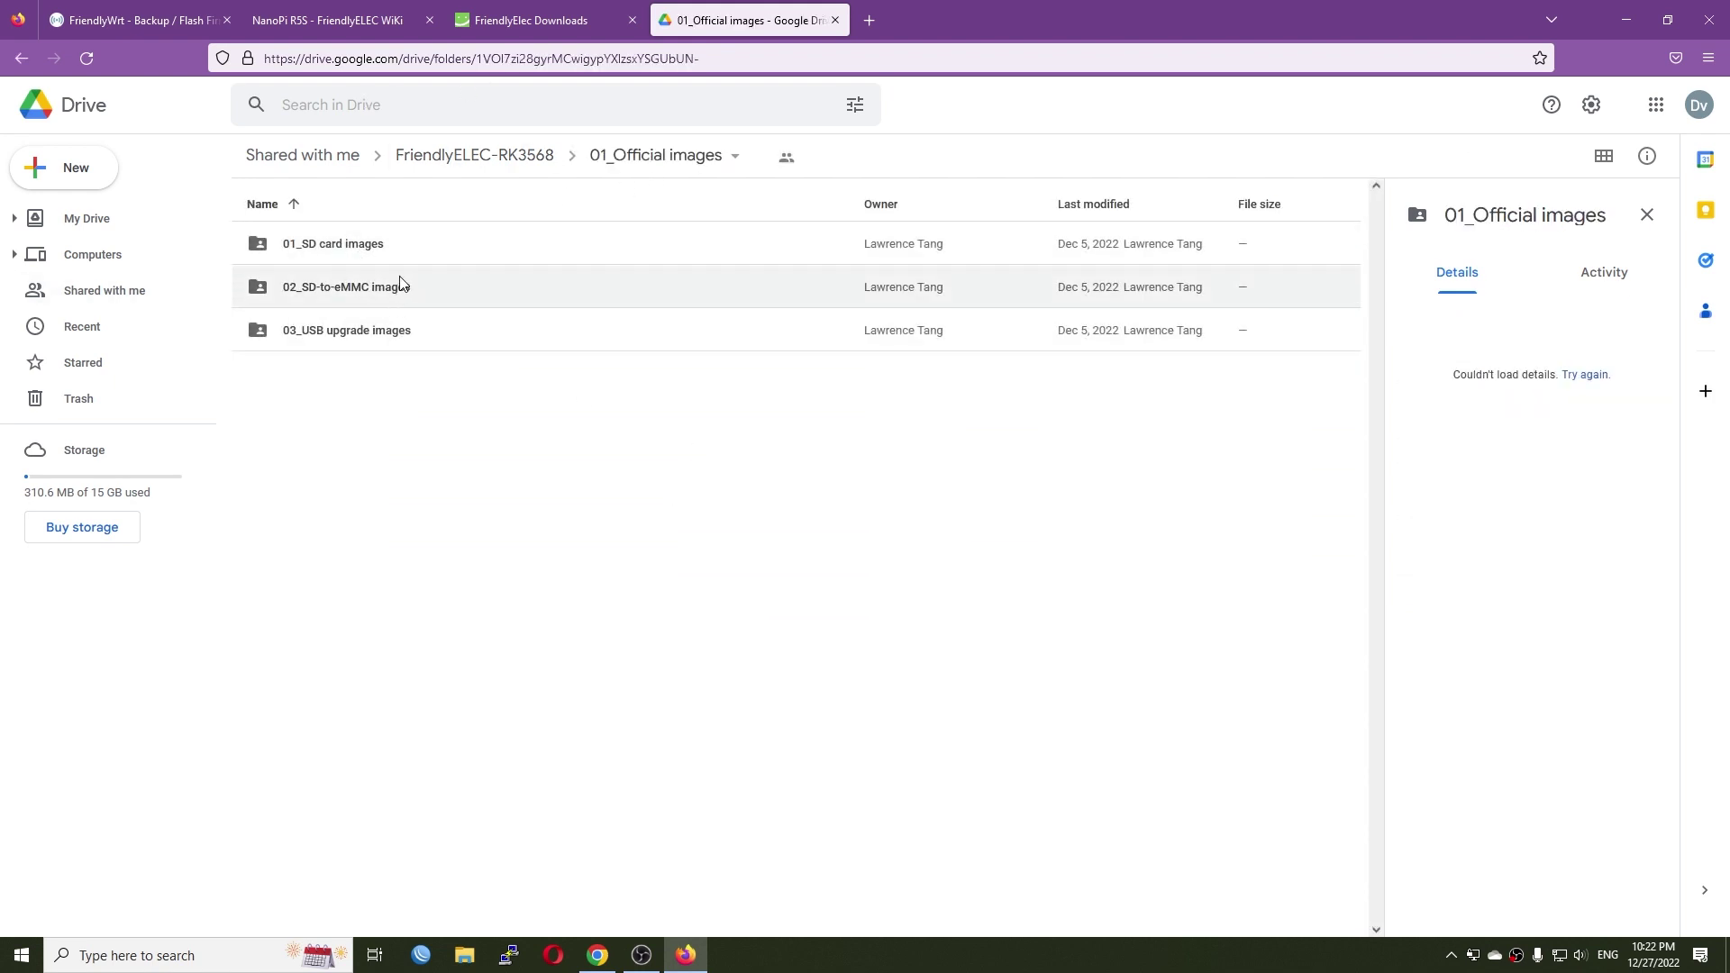
double_click(352, 288)
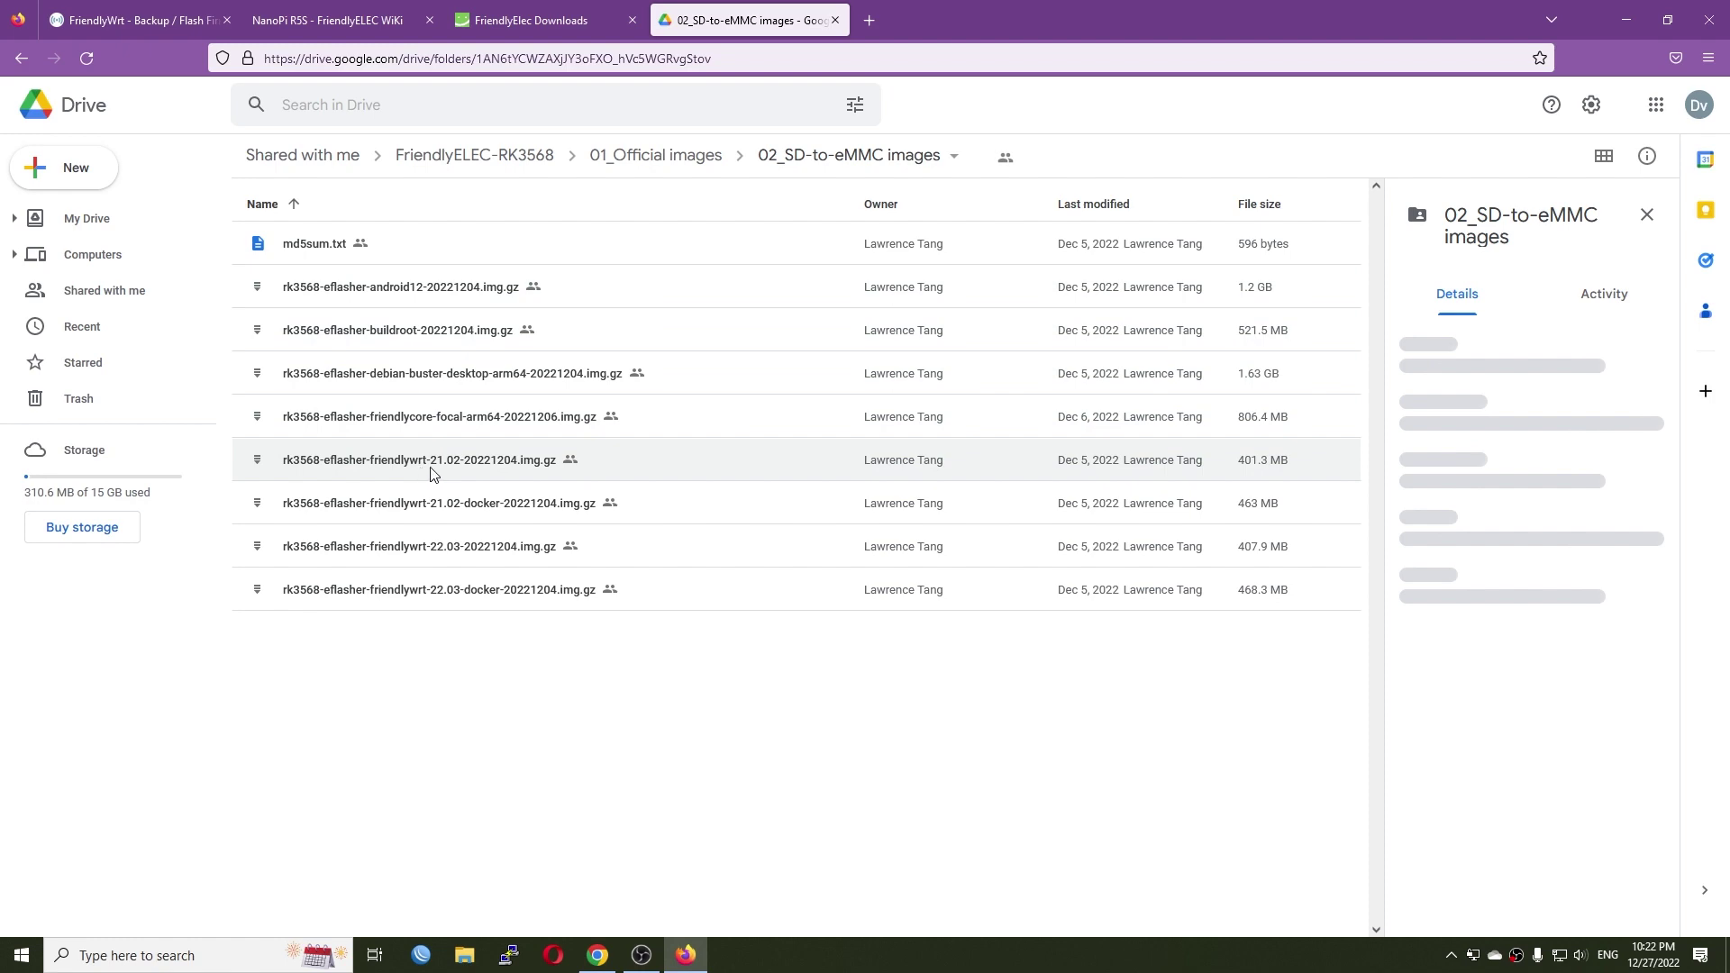
double_click(420, 556)
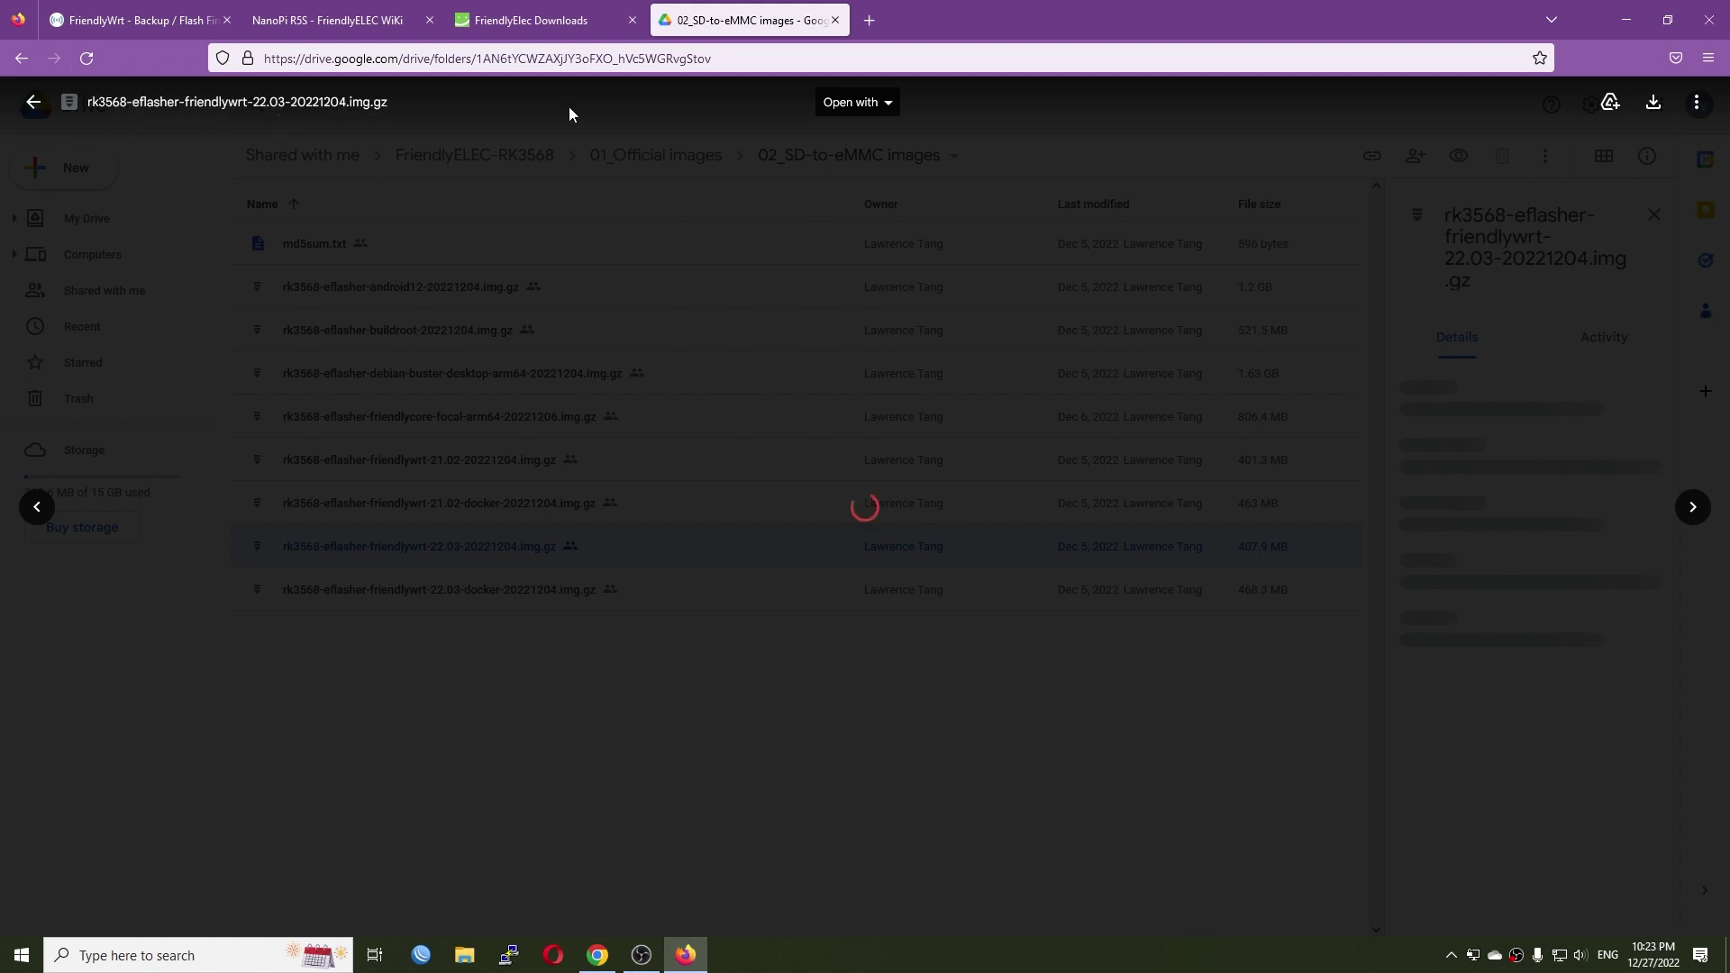
Step: Download the 408 MB friendlywrt-22.03 eFlasher image despite the virus-scan warning, then open it
click(1654, 104)
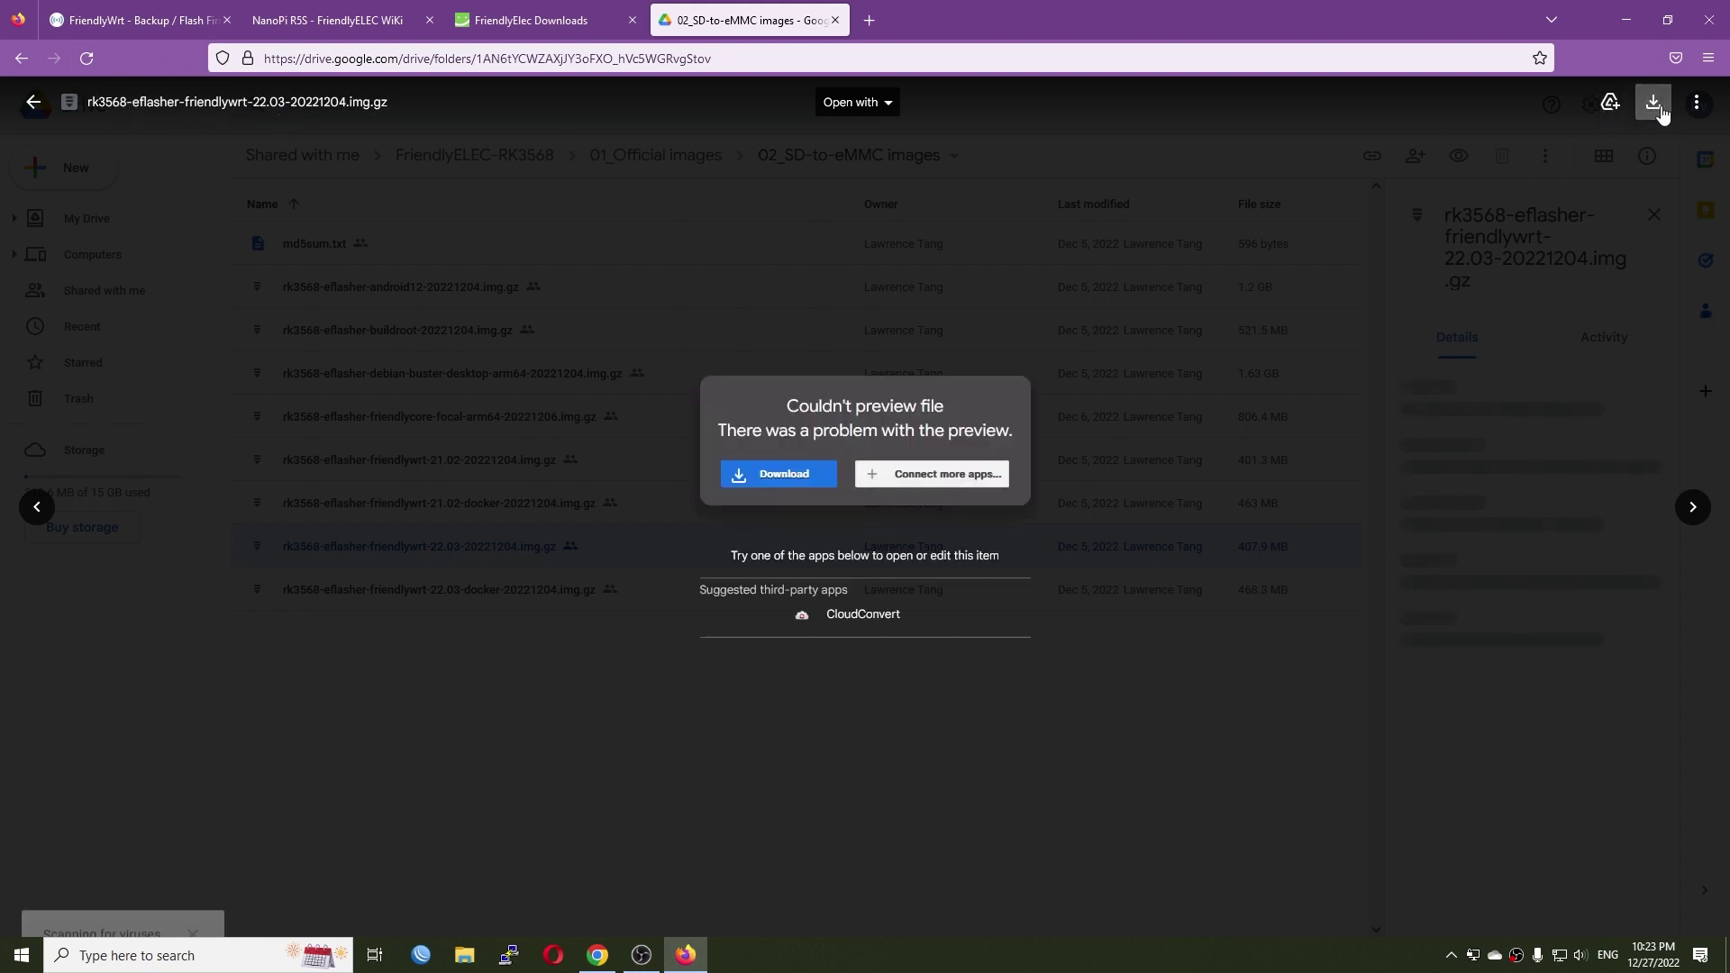
click(989, 564)
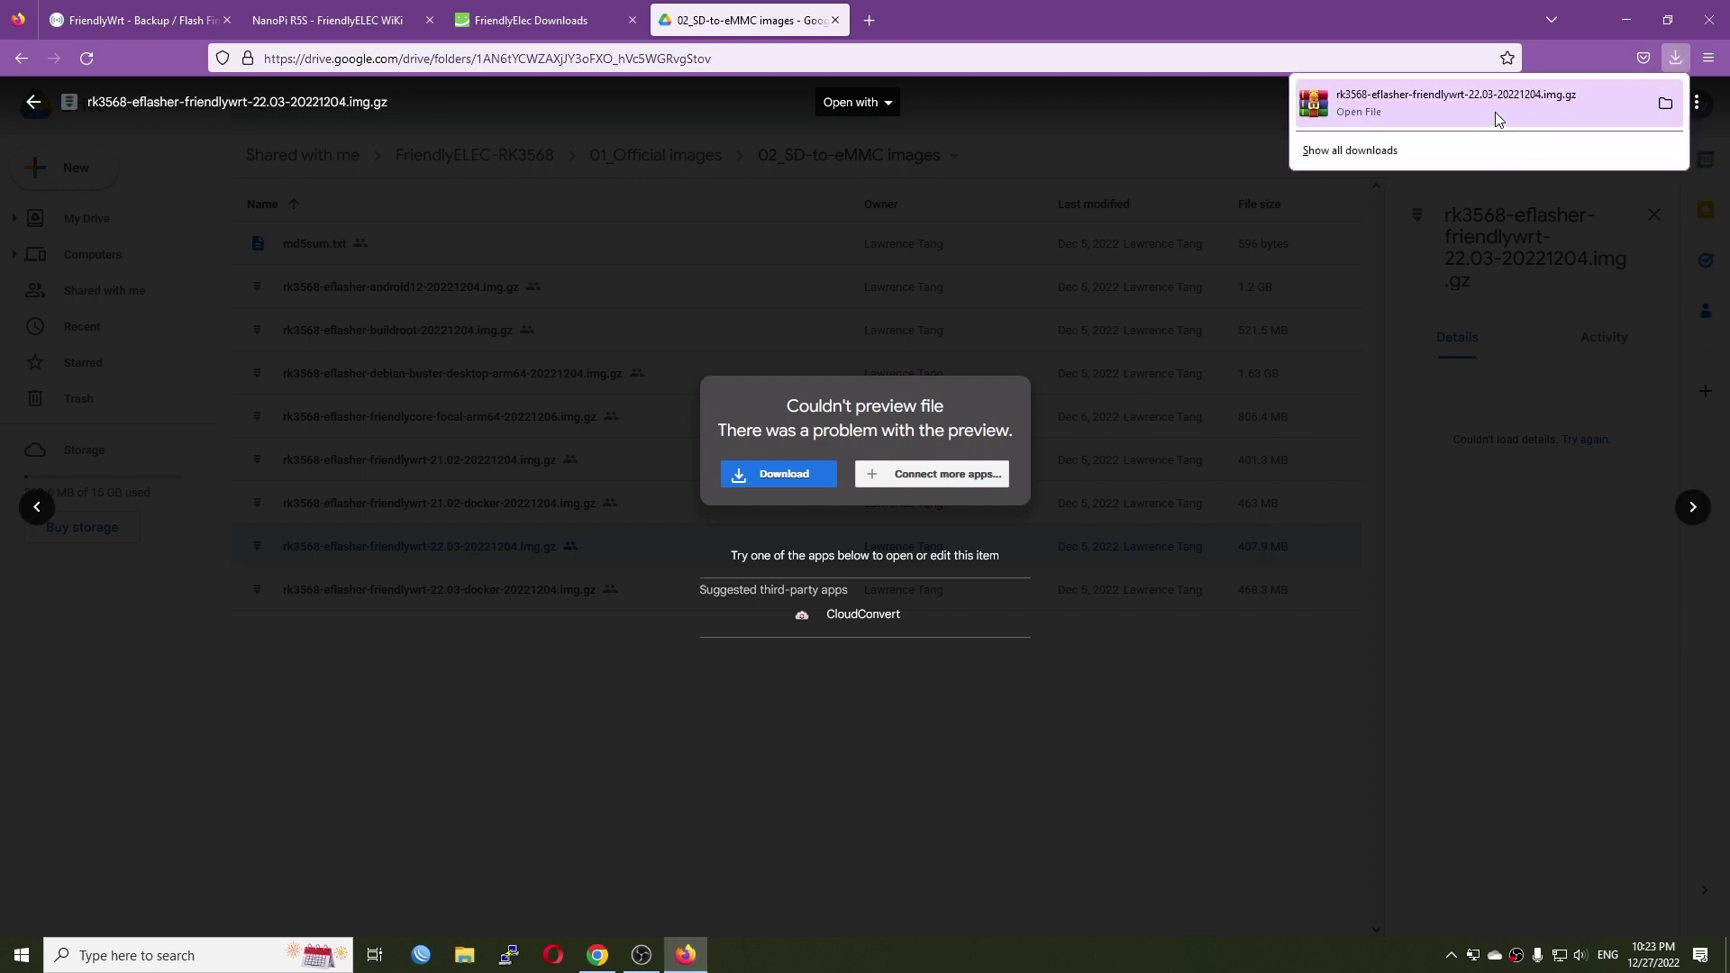
click(1496, 112)
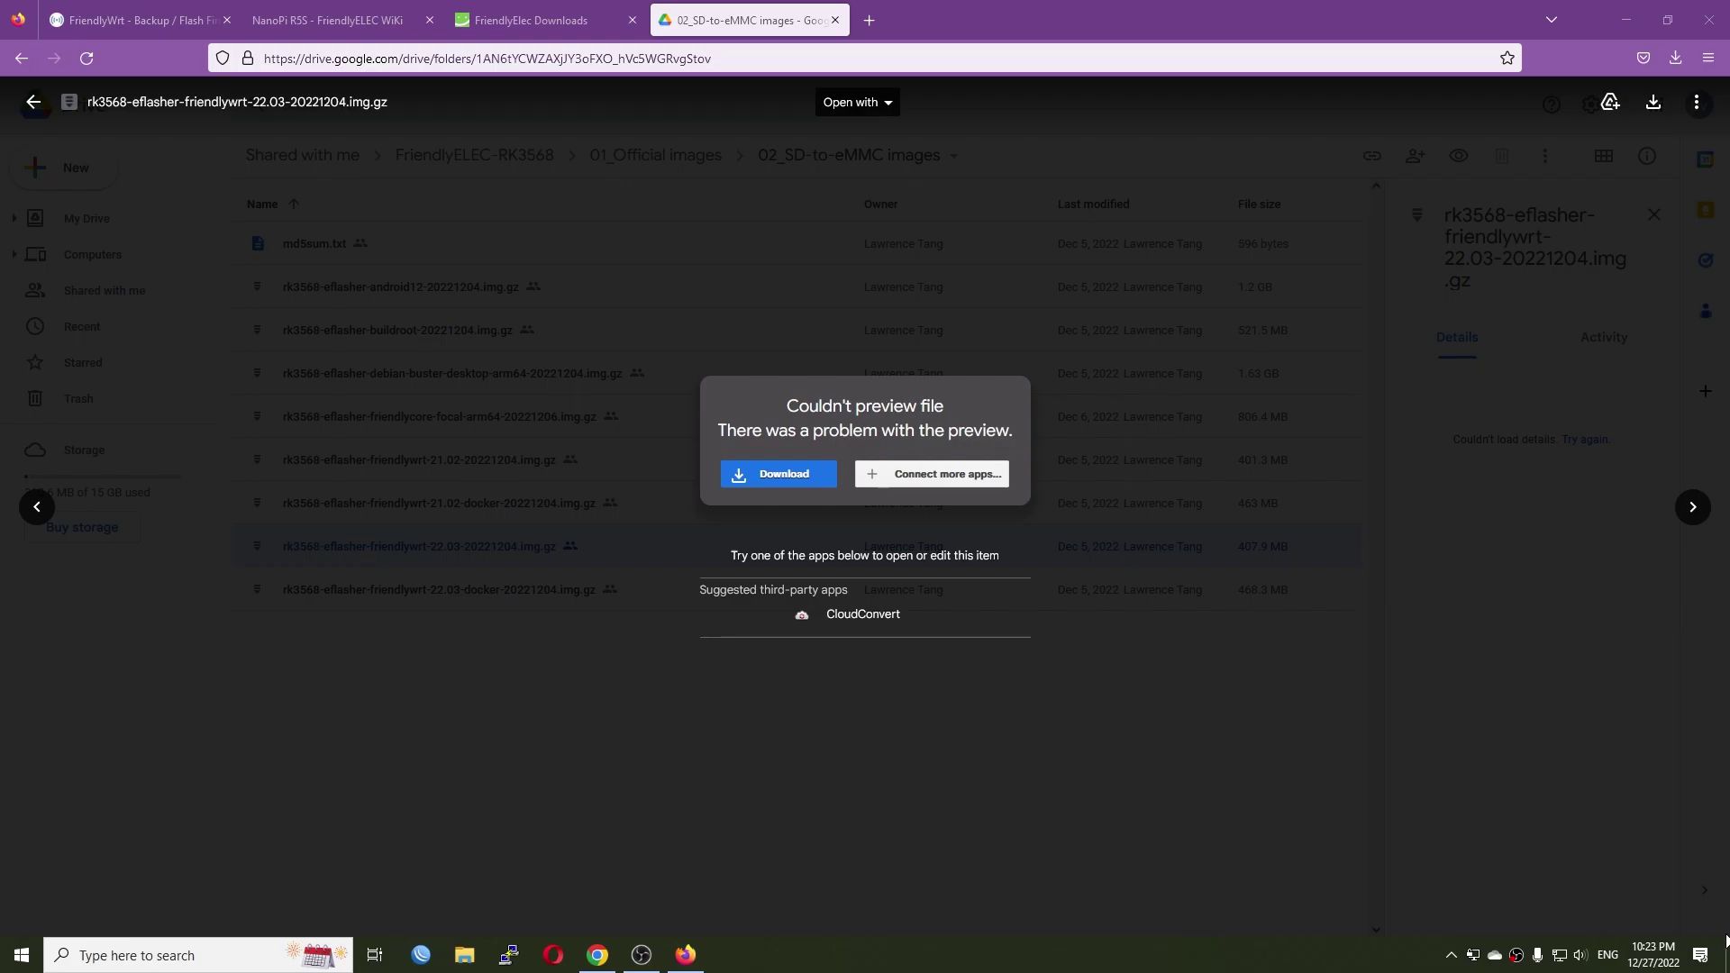
Step: Launch Rufus and keep the 16 GB card as the target device
click(4, 955)
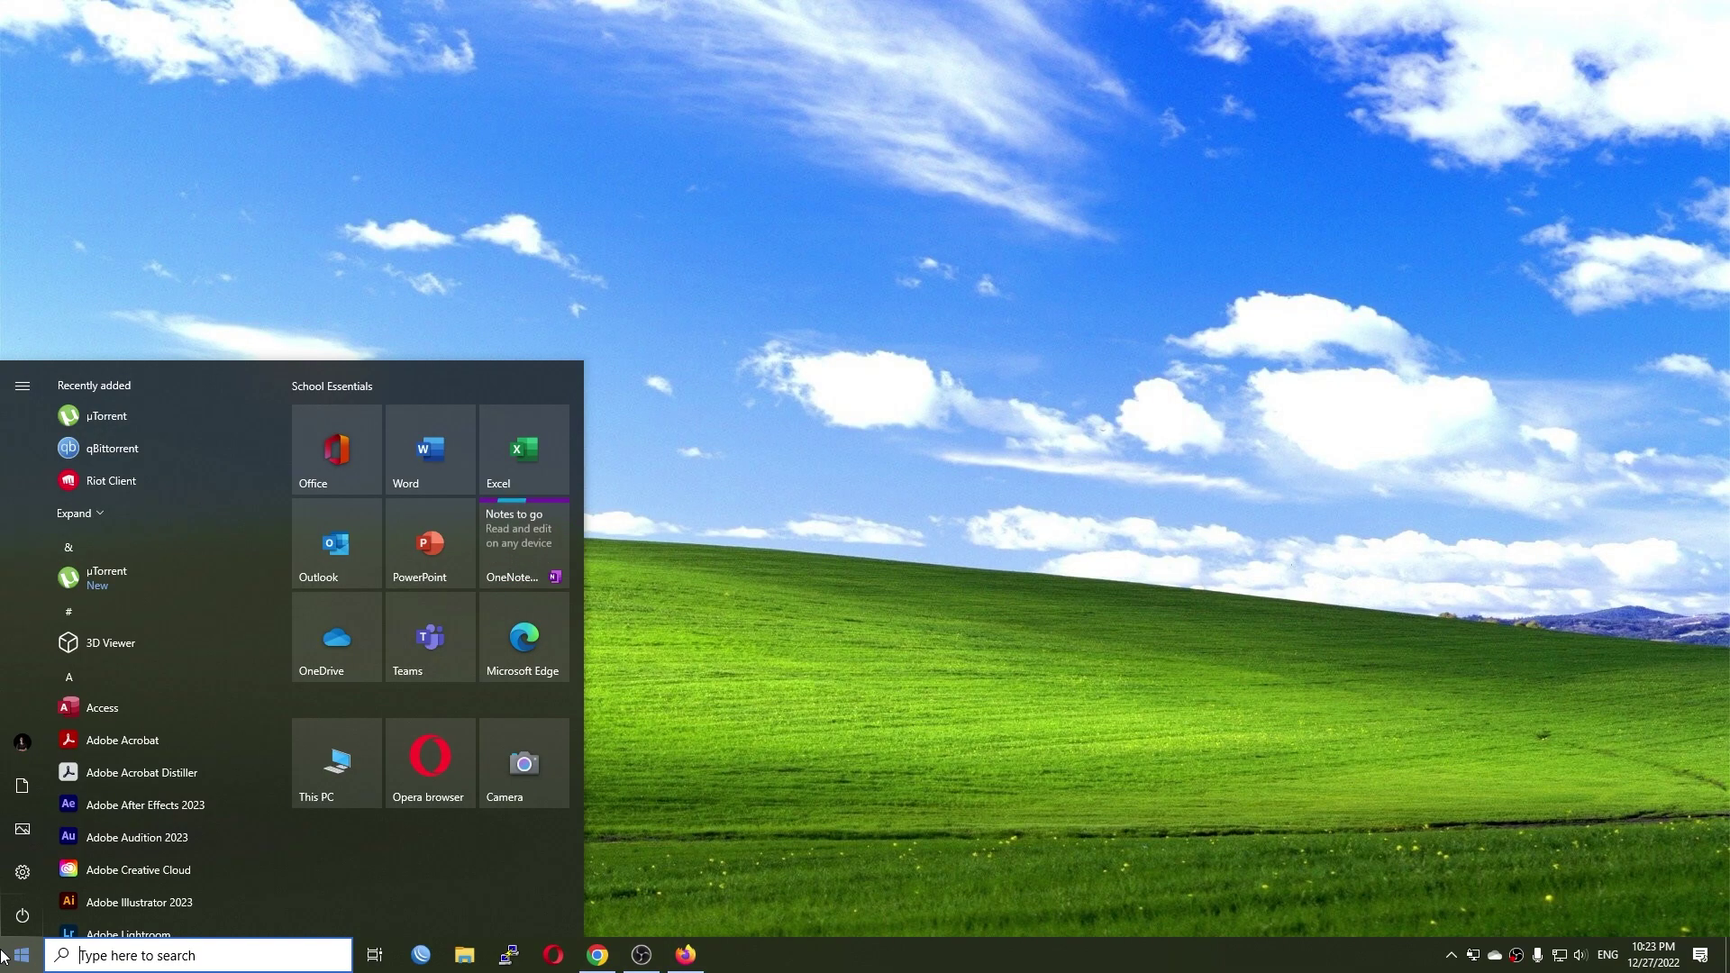
text(rufus)
key(Return)
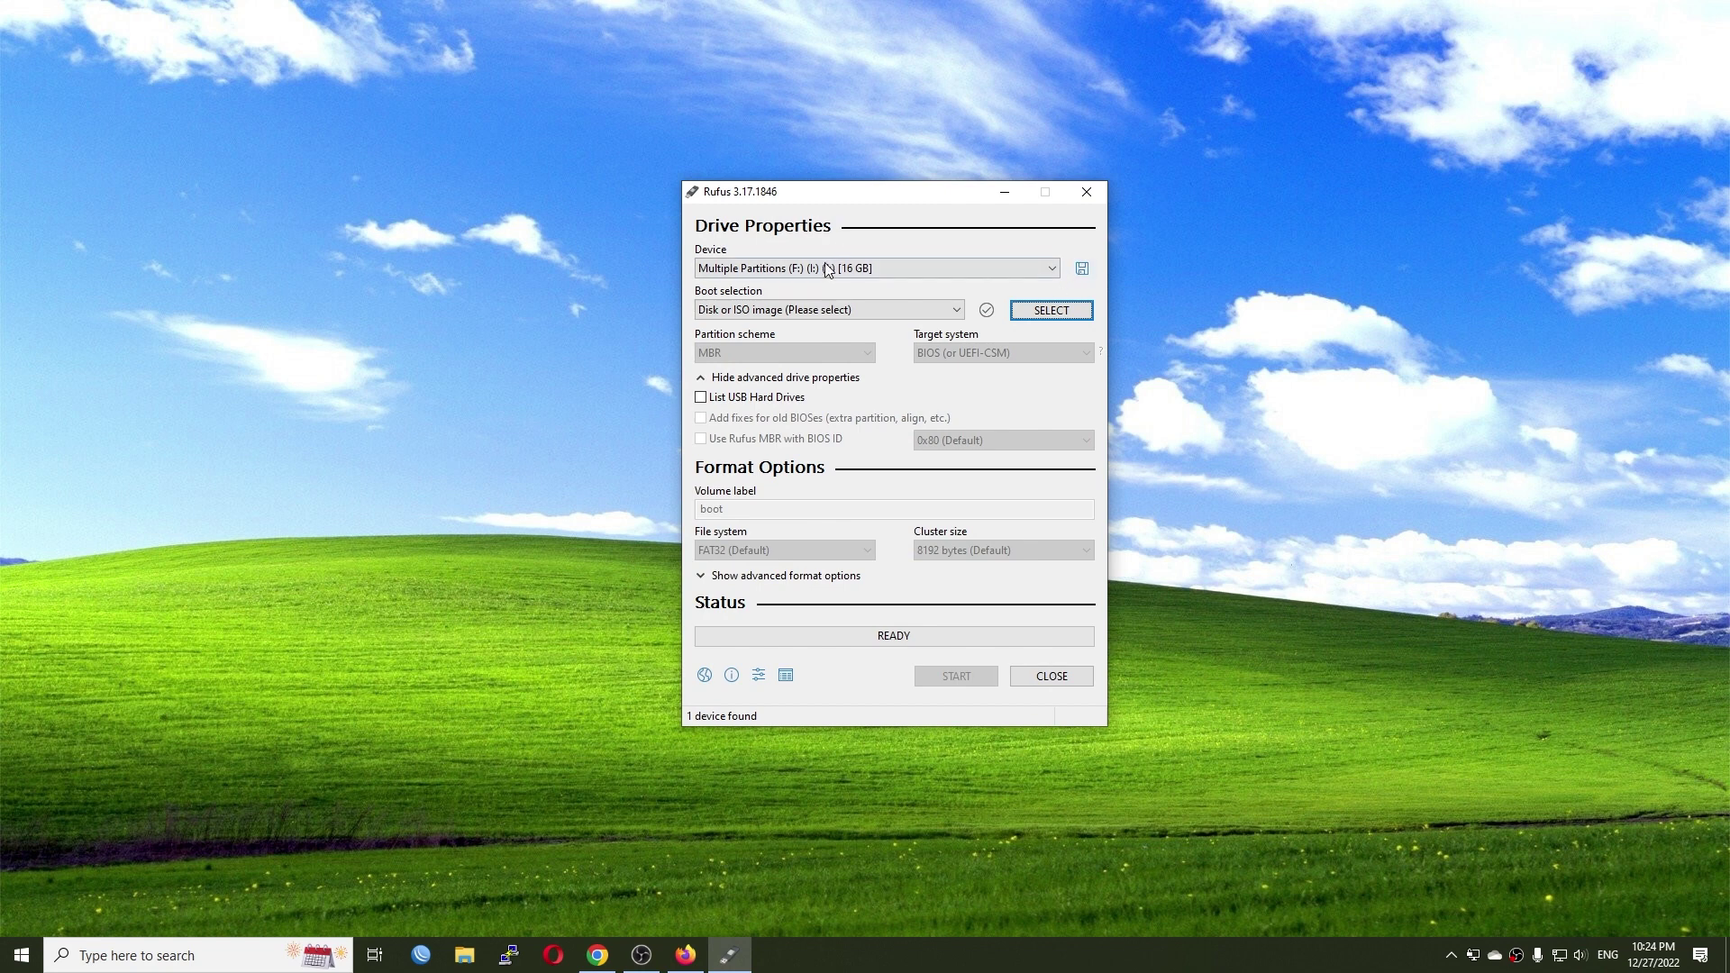
click(830, 269)
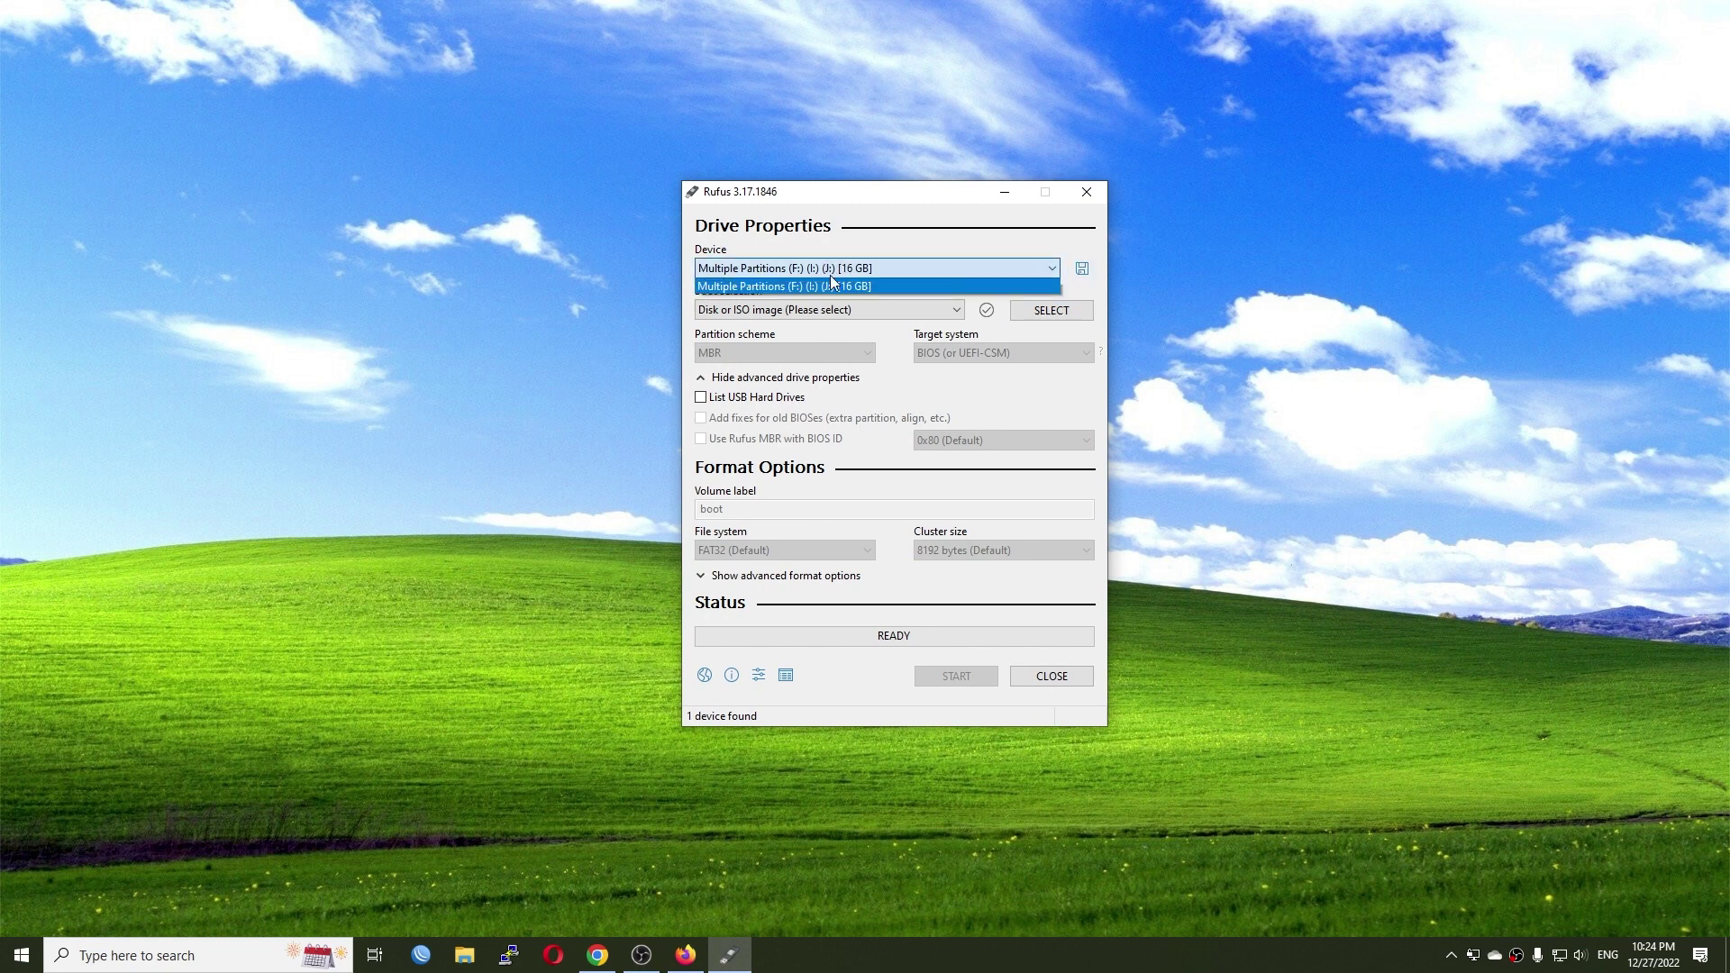
click(870, 242)
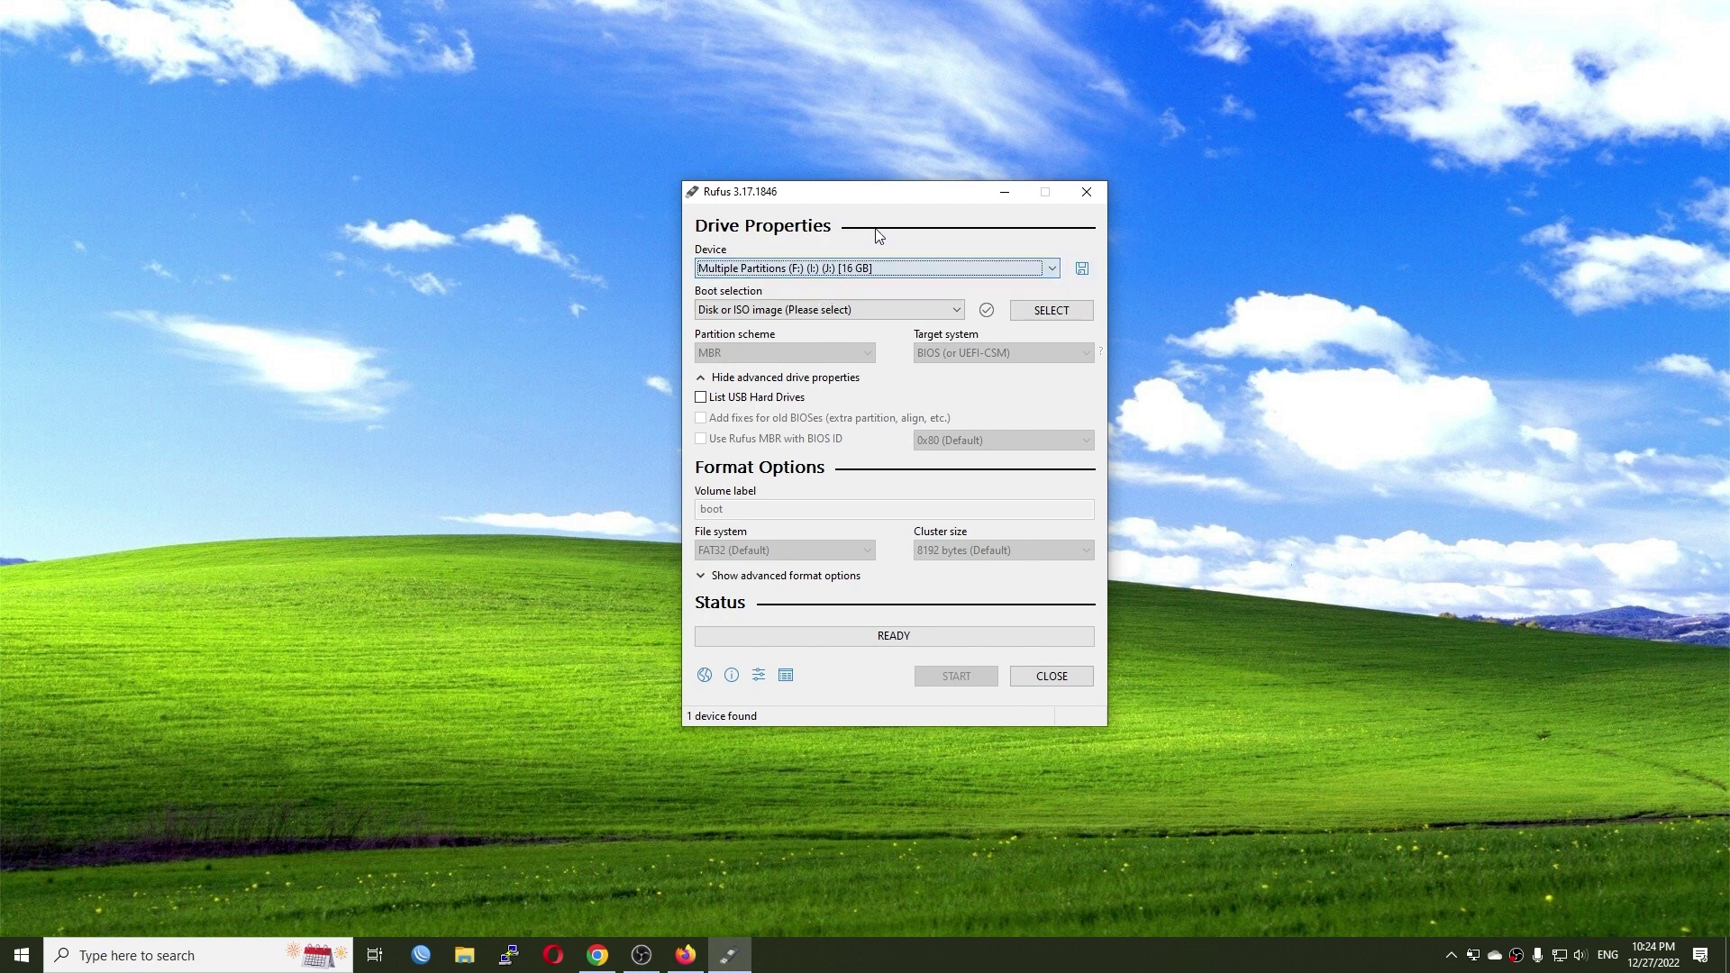
Step: Write the rk3568-eflasher-friendlywrt img.gz image to the card, accepting both warnings
click(1051, 310)
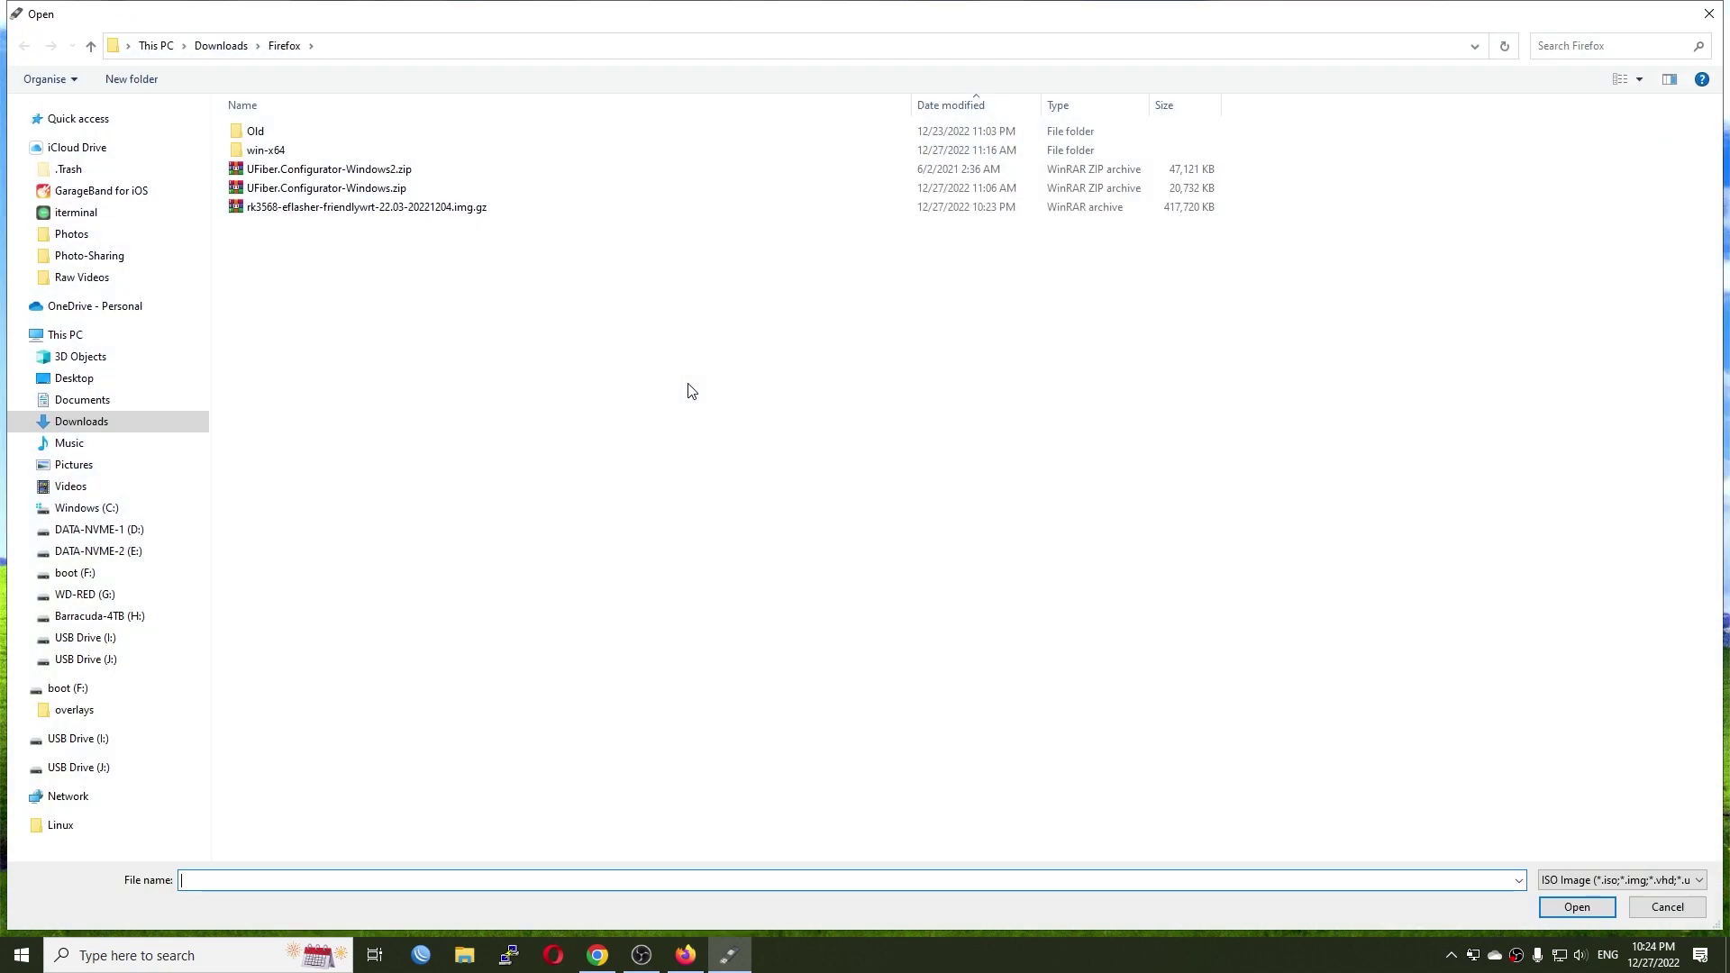
double_click(350, 215)
click(935, 676)
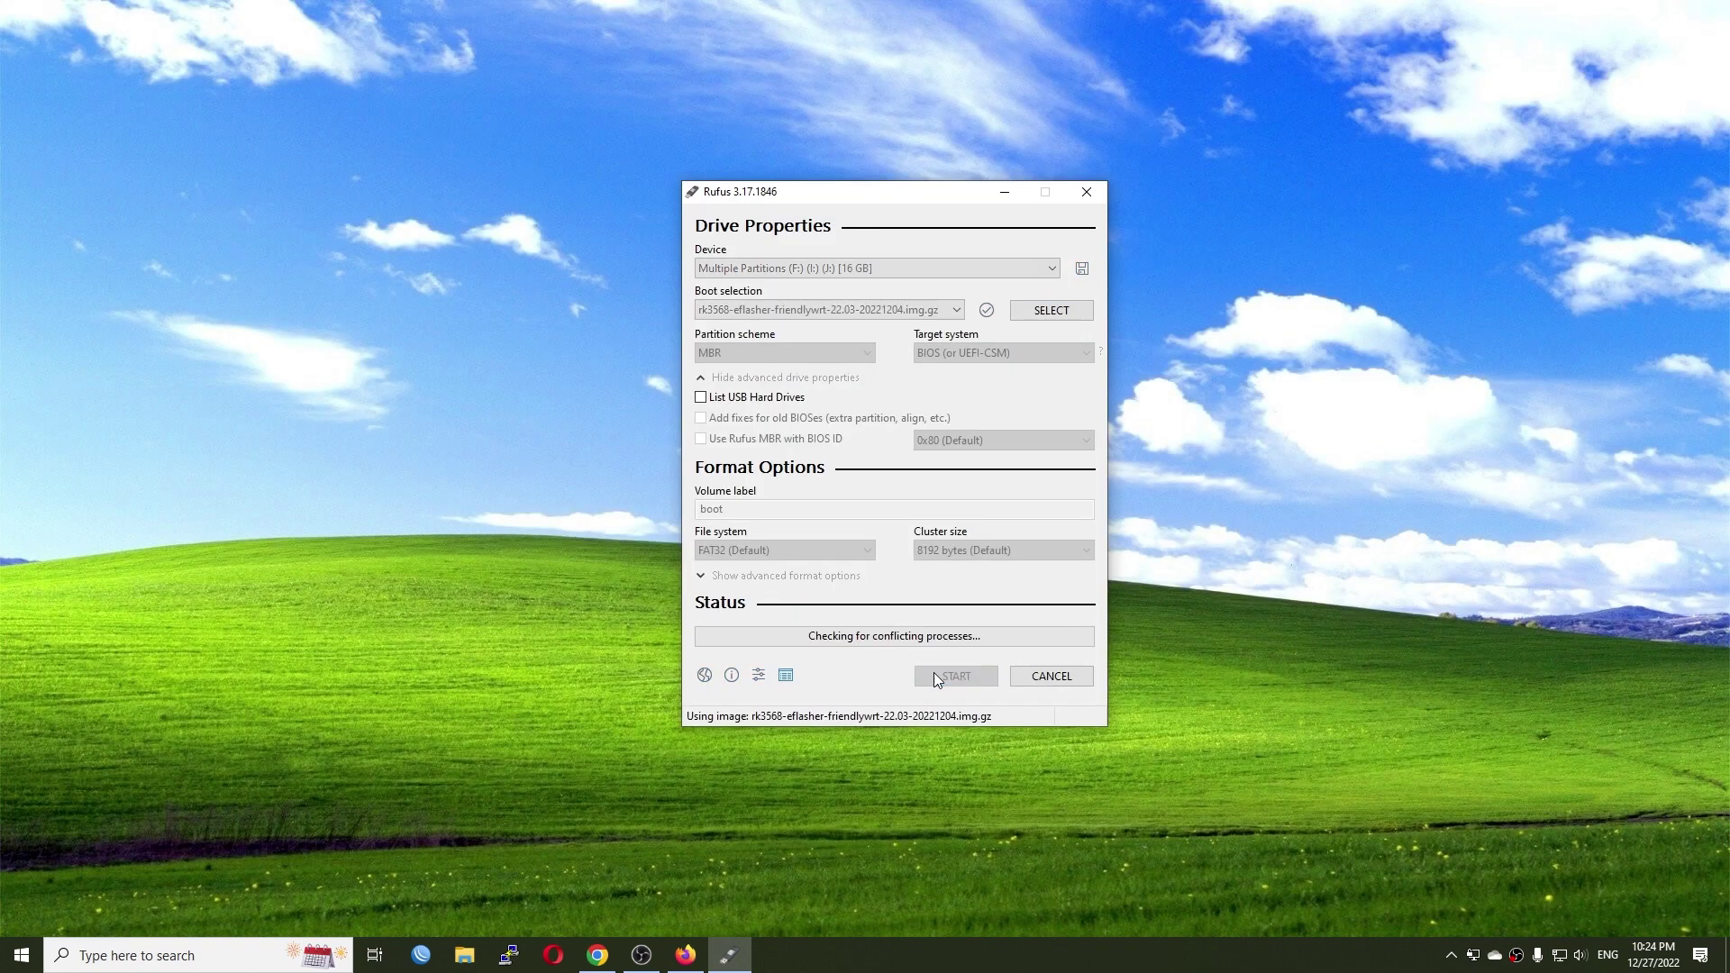
click(929, 546)
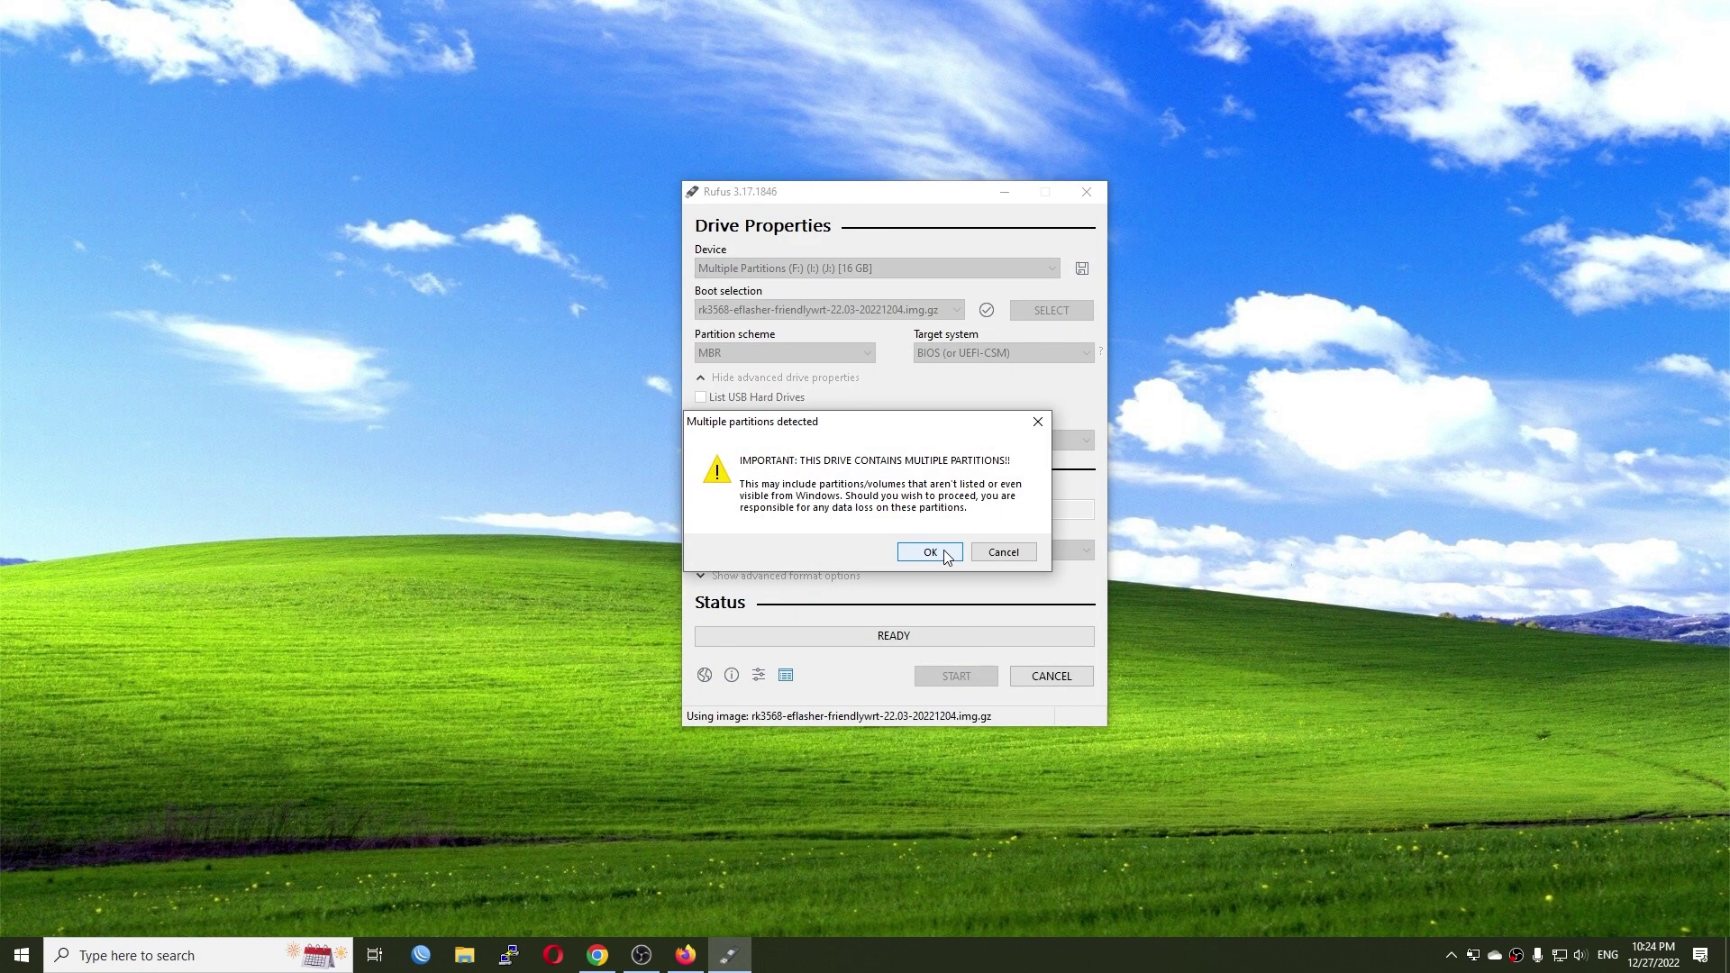
click(944, 553)
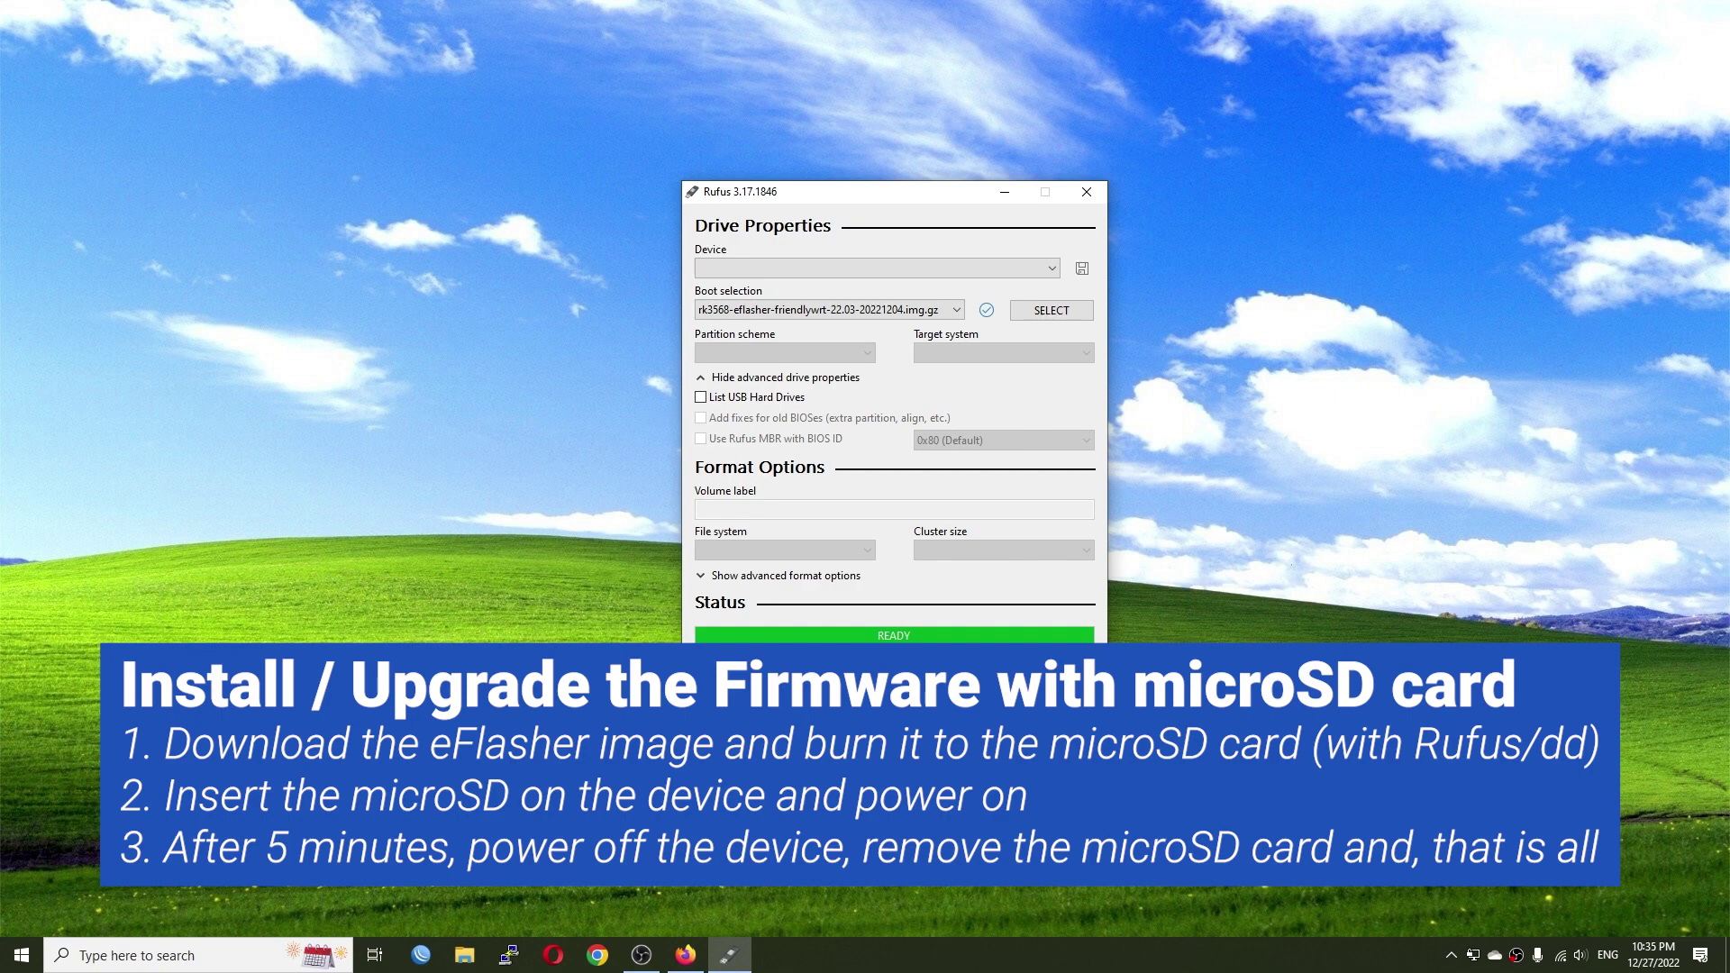
Step: Minimise Rufus and start Command Prompt to continuously ping the router at 192.168.2.1
click(1004, 191)
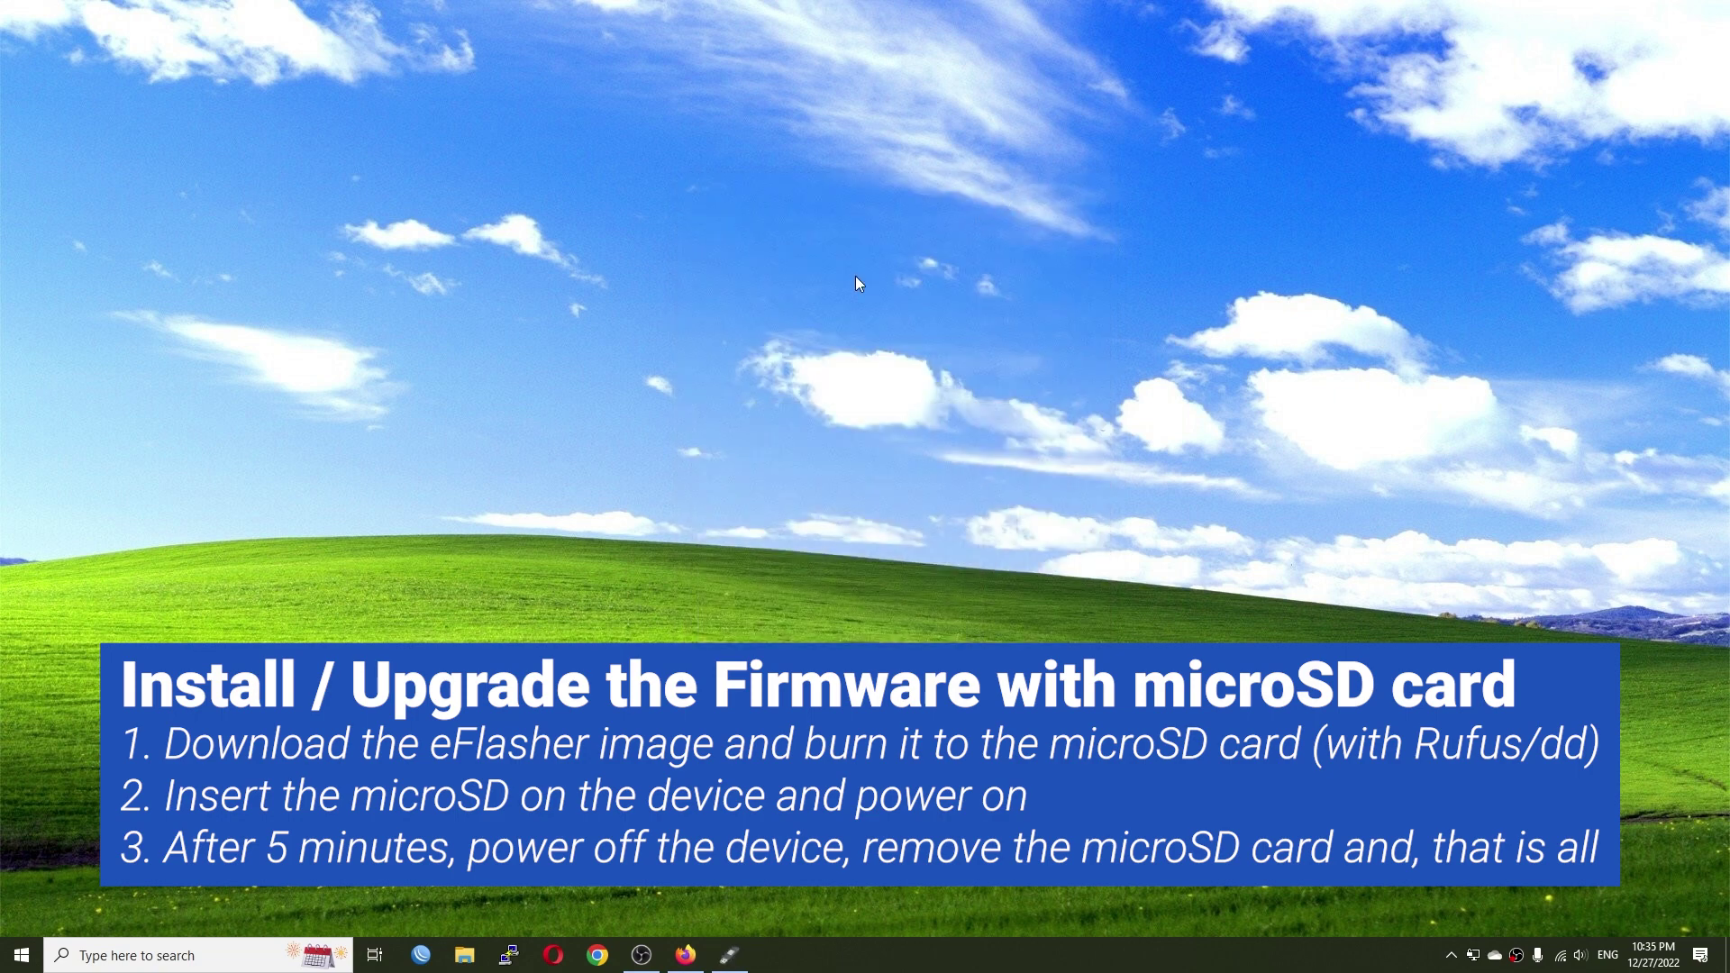
key(super)
text(c)
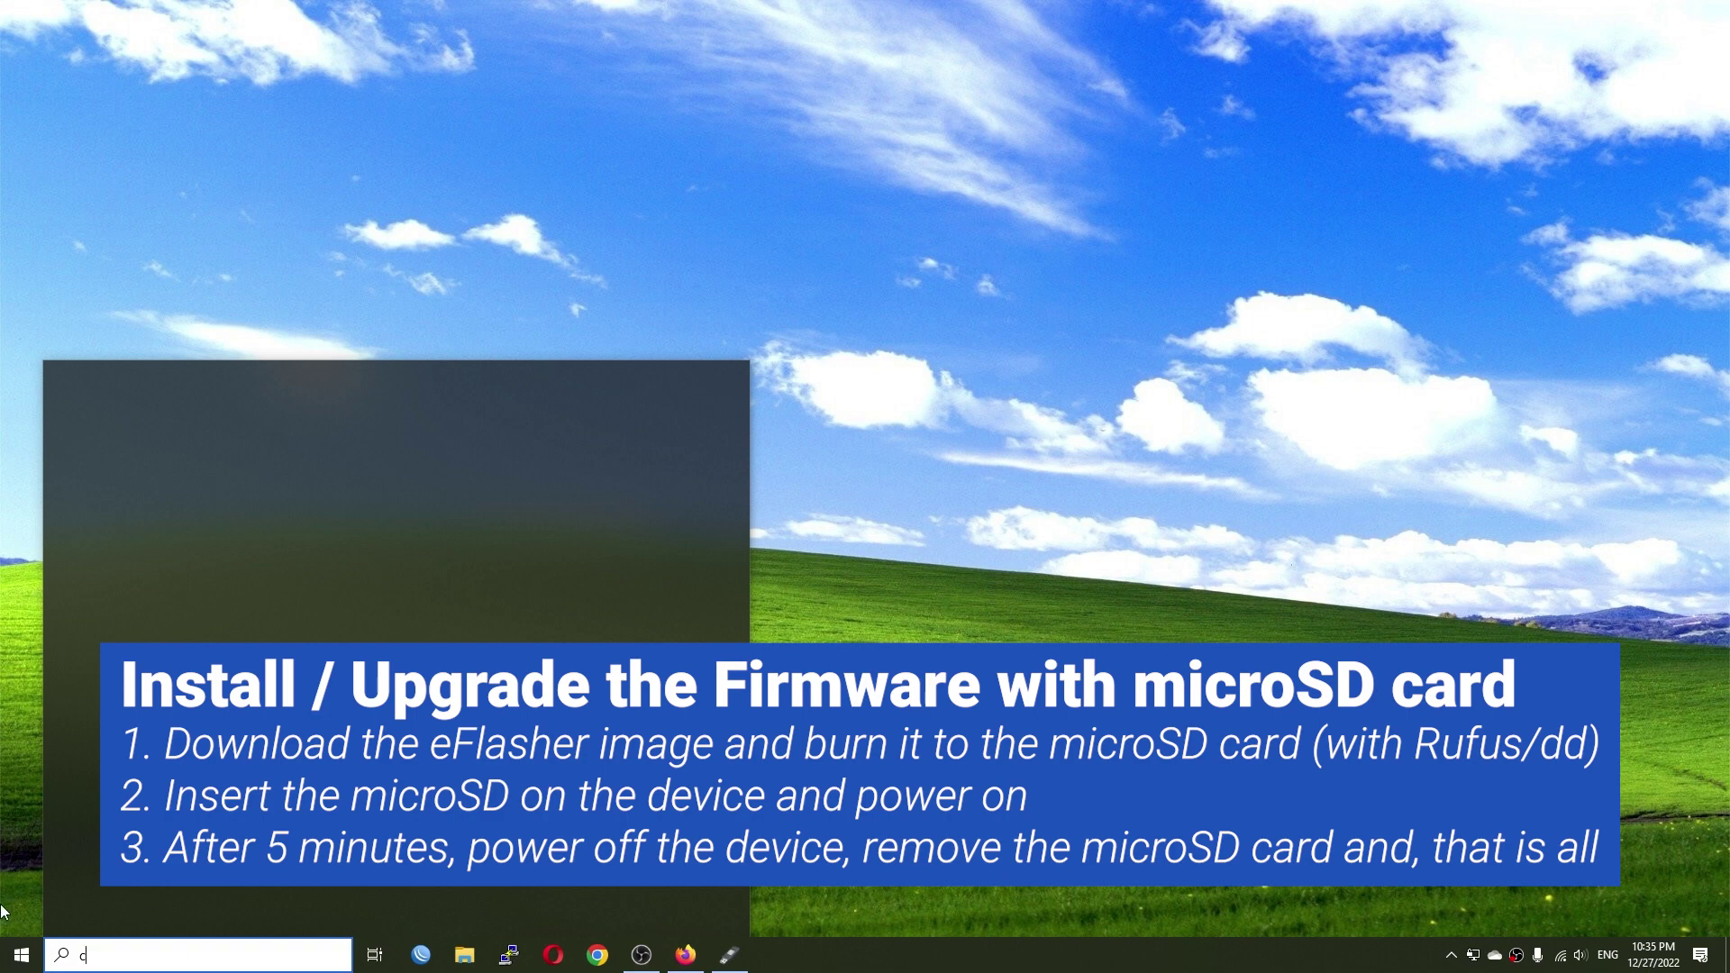
key(Return)
click(1653, 954)
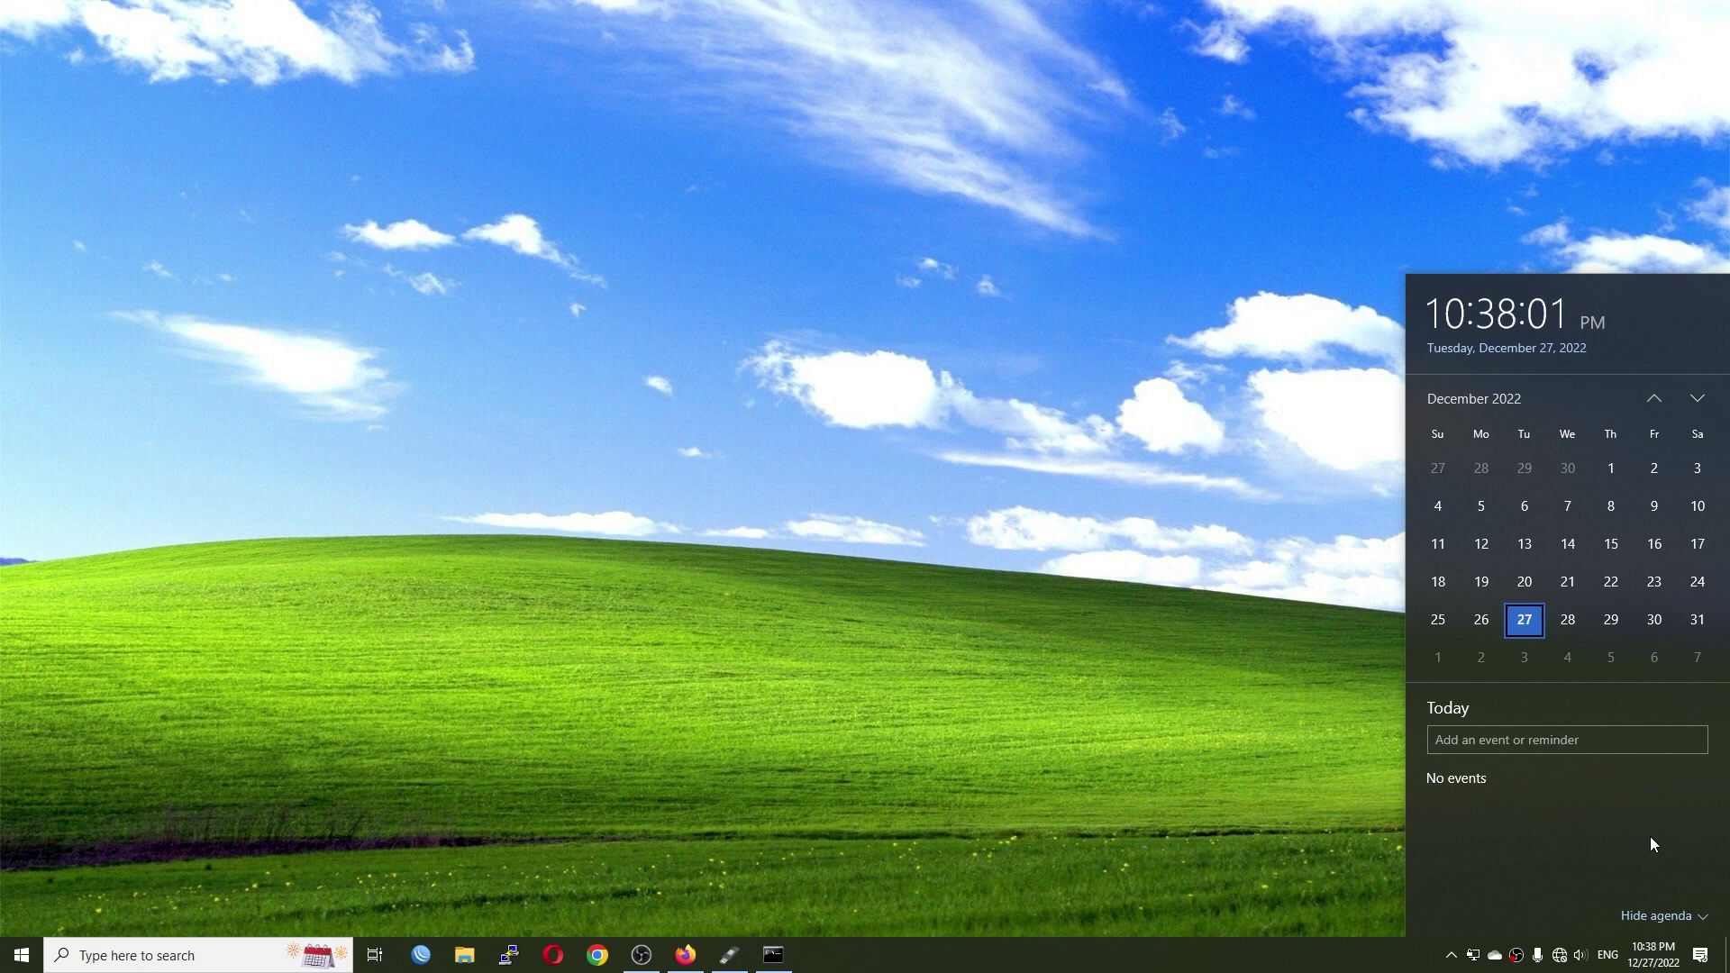
Step: Stop the ping once 192.168.2.1 replies, and return to Firefox
key(alt+Tab)
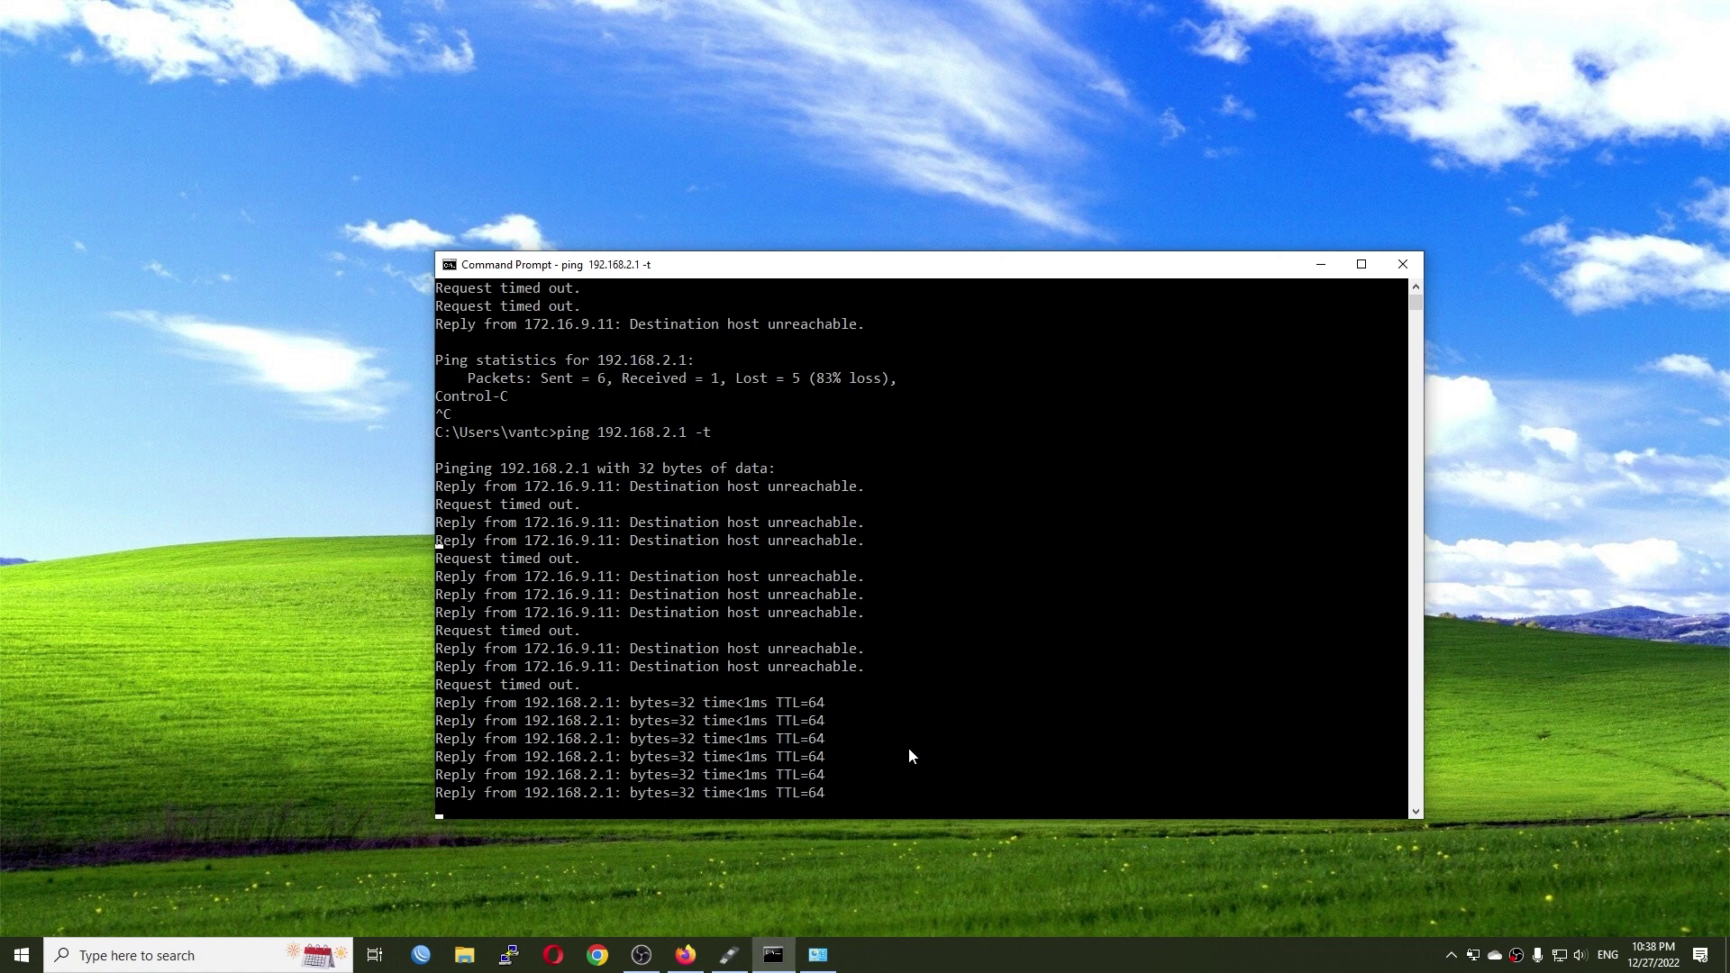
key(ctrl+c)
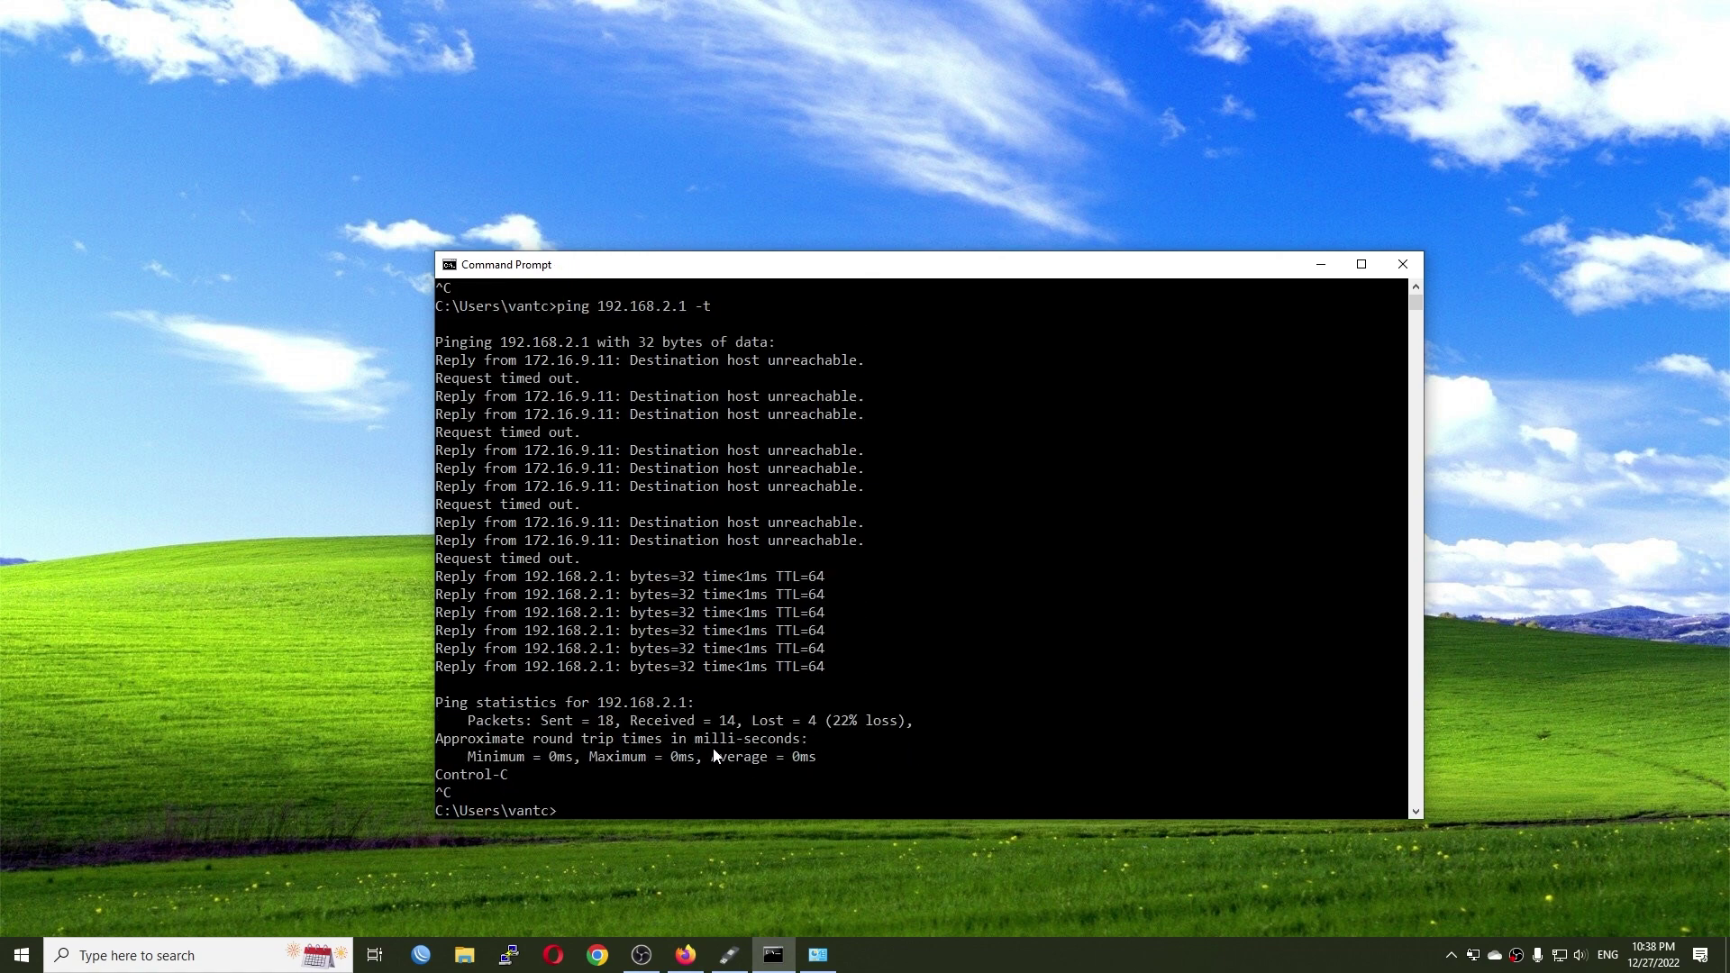
click(683, 954)
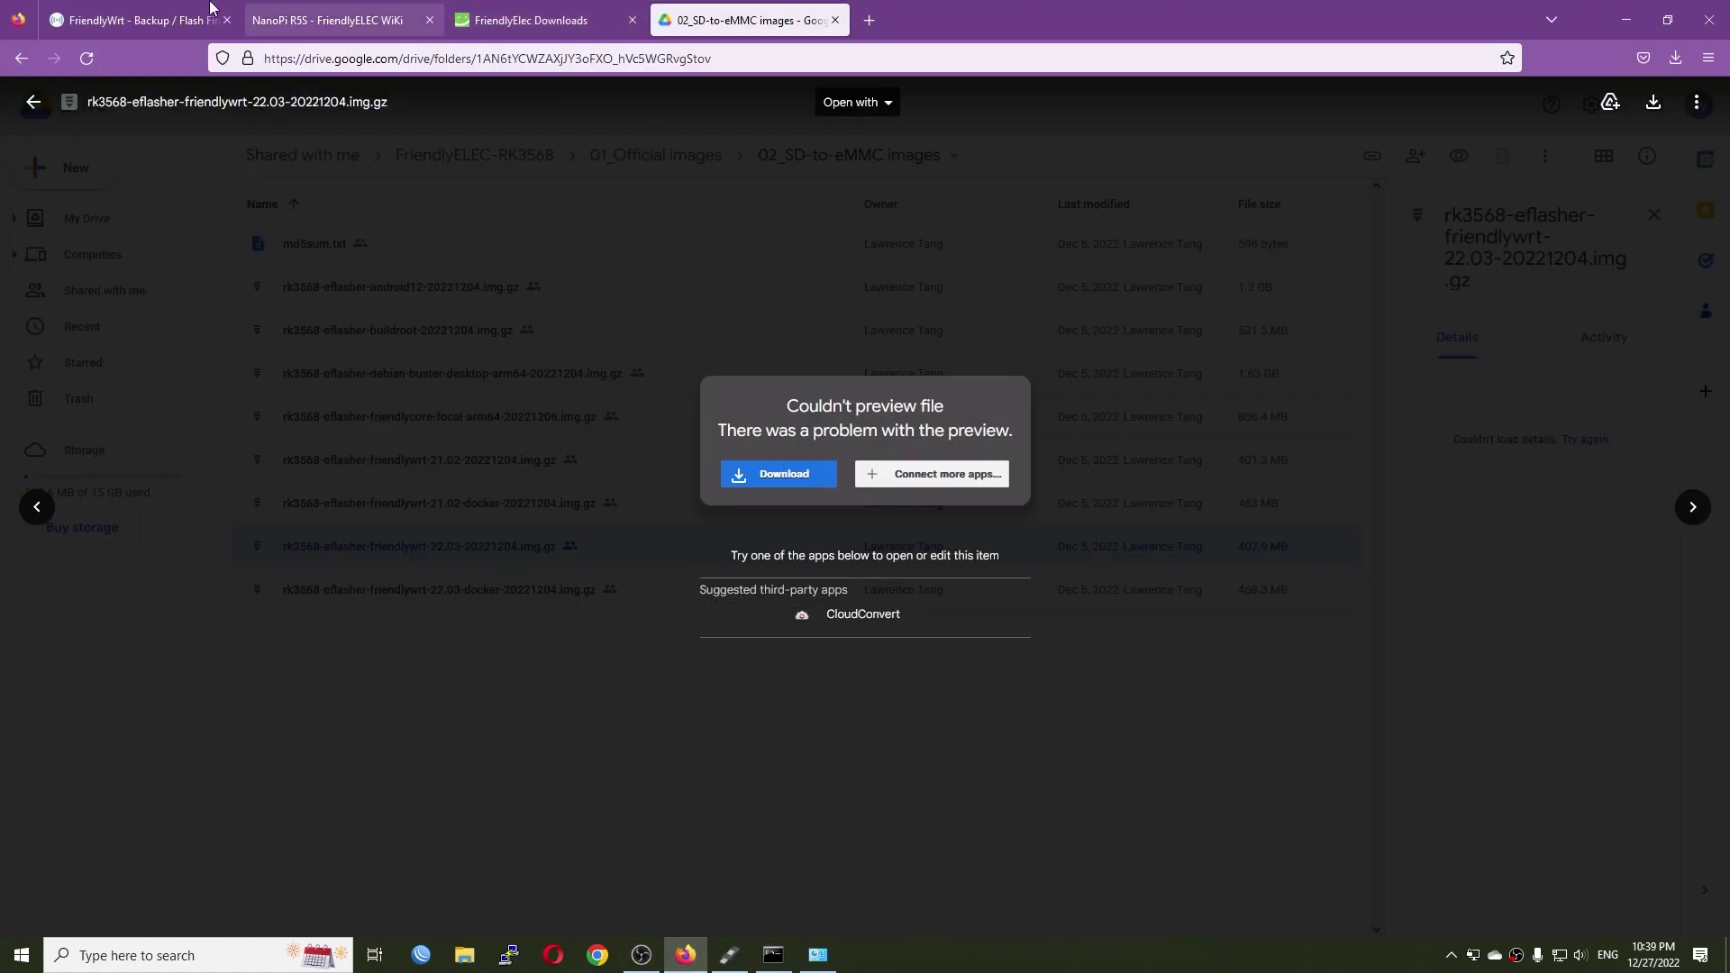
Step: Load the router's Status > Overview page, accepting the certificate security risk
click(150, 7)
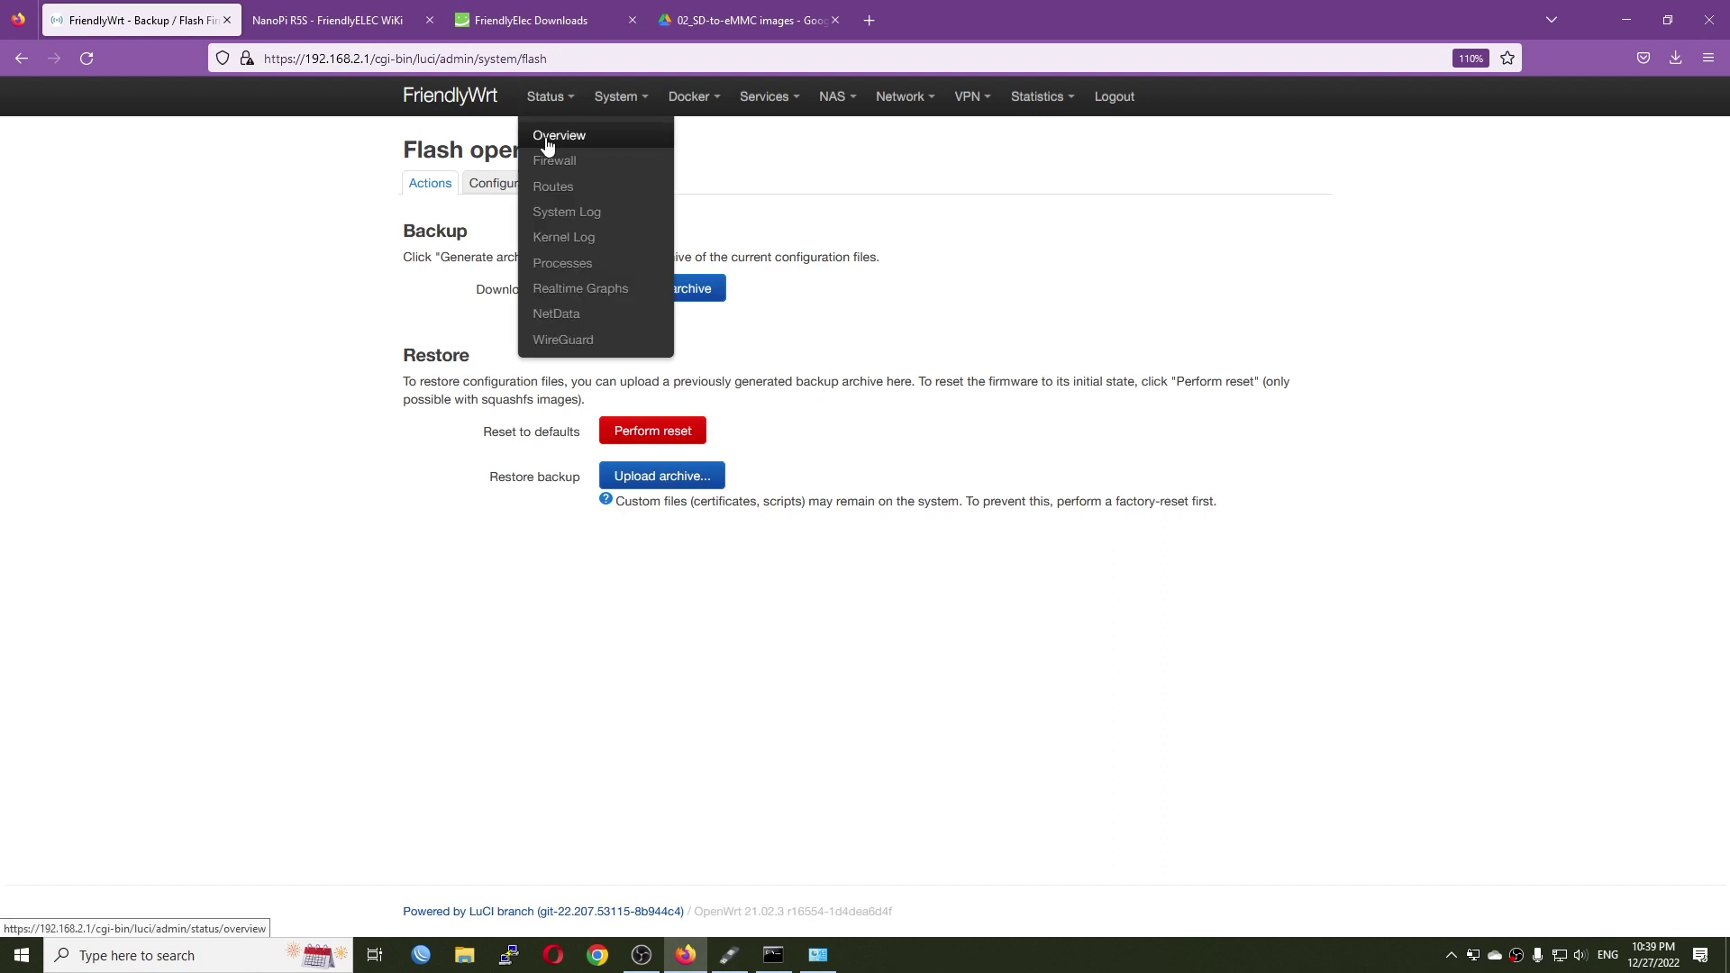
click(548, 137)
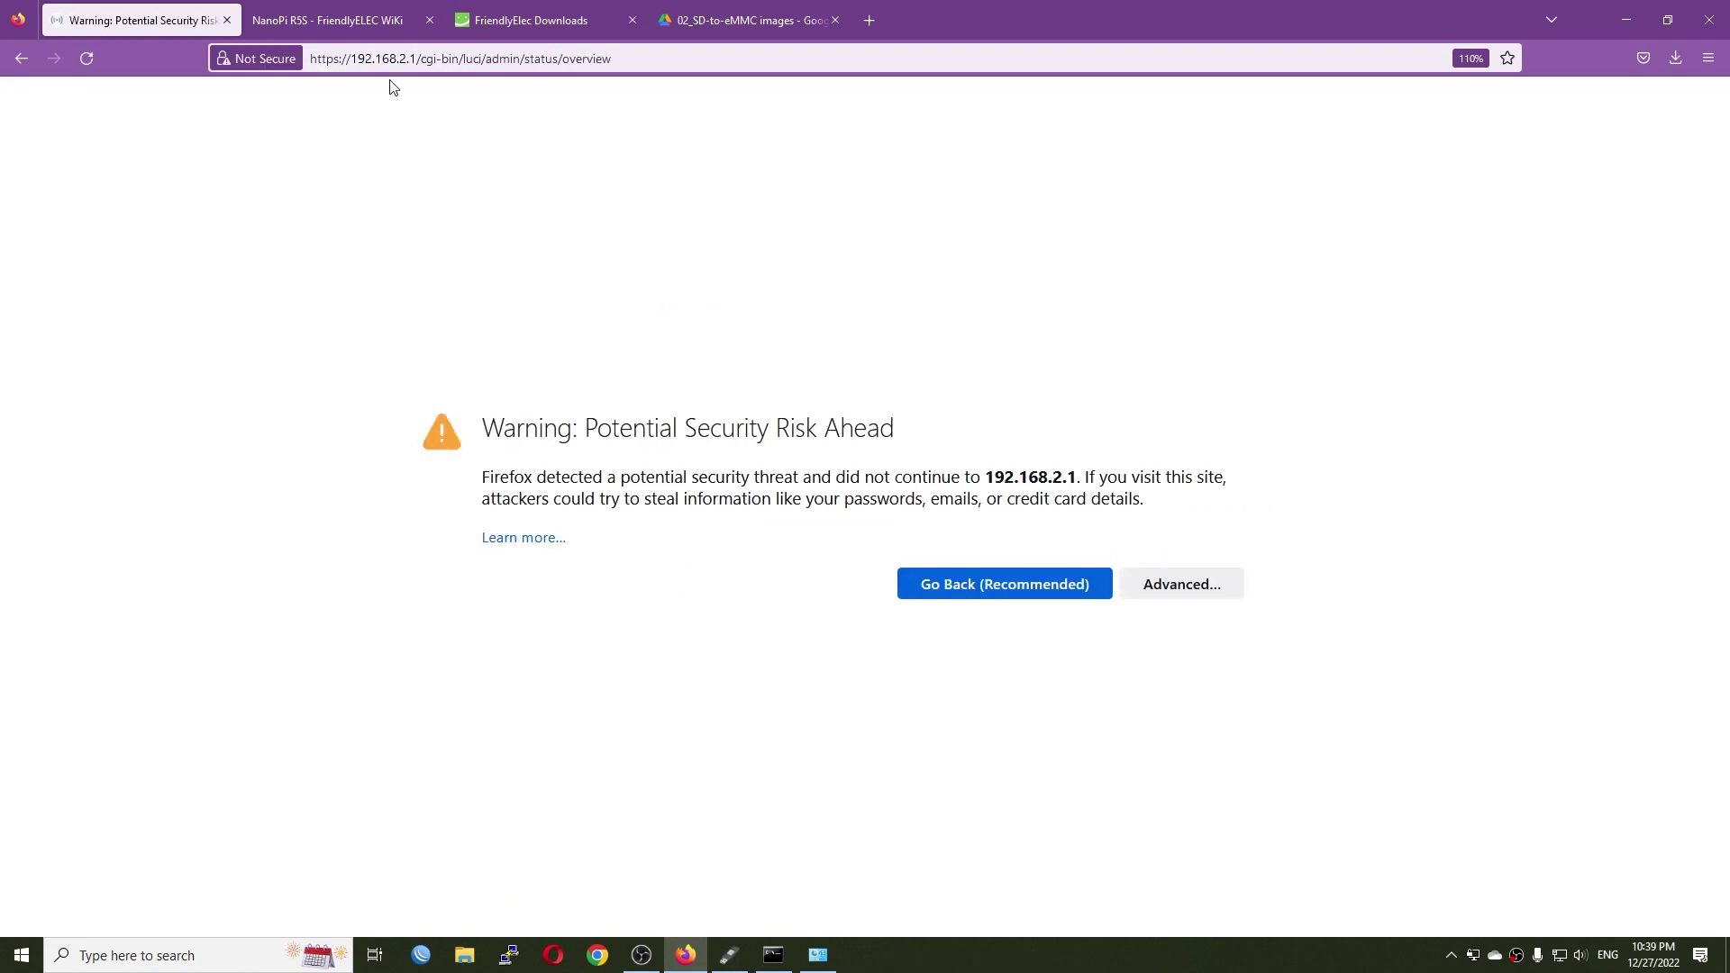
click(1199, 585)
click(1117, 903)
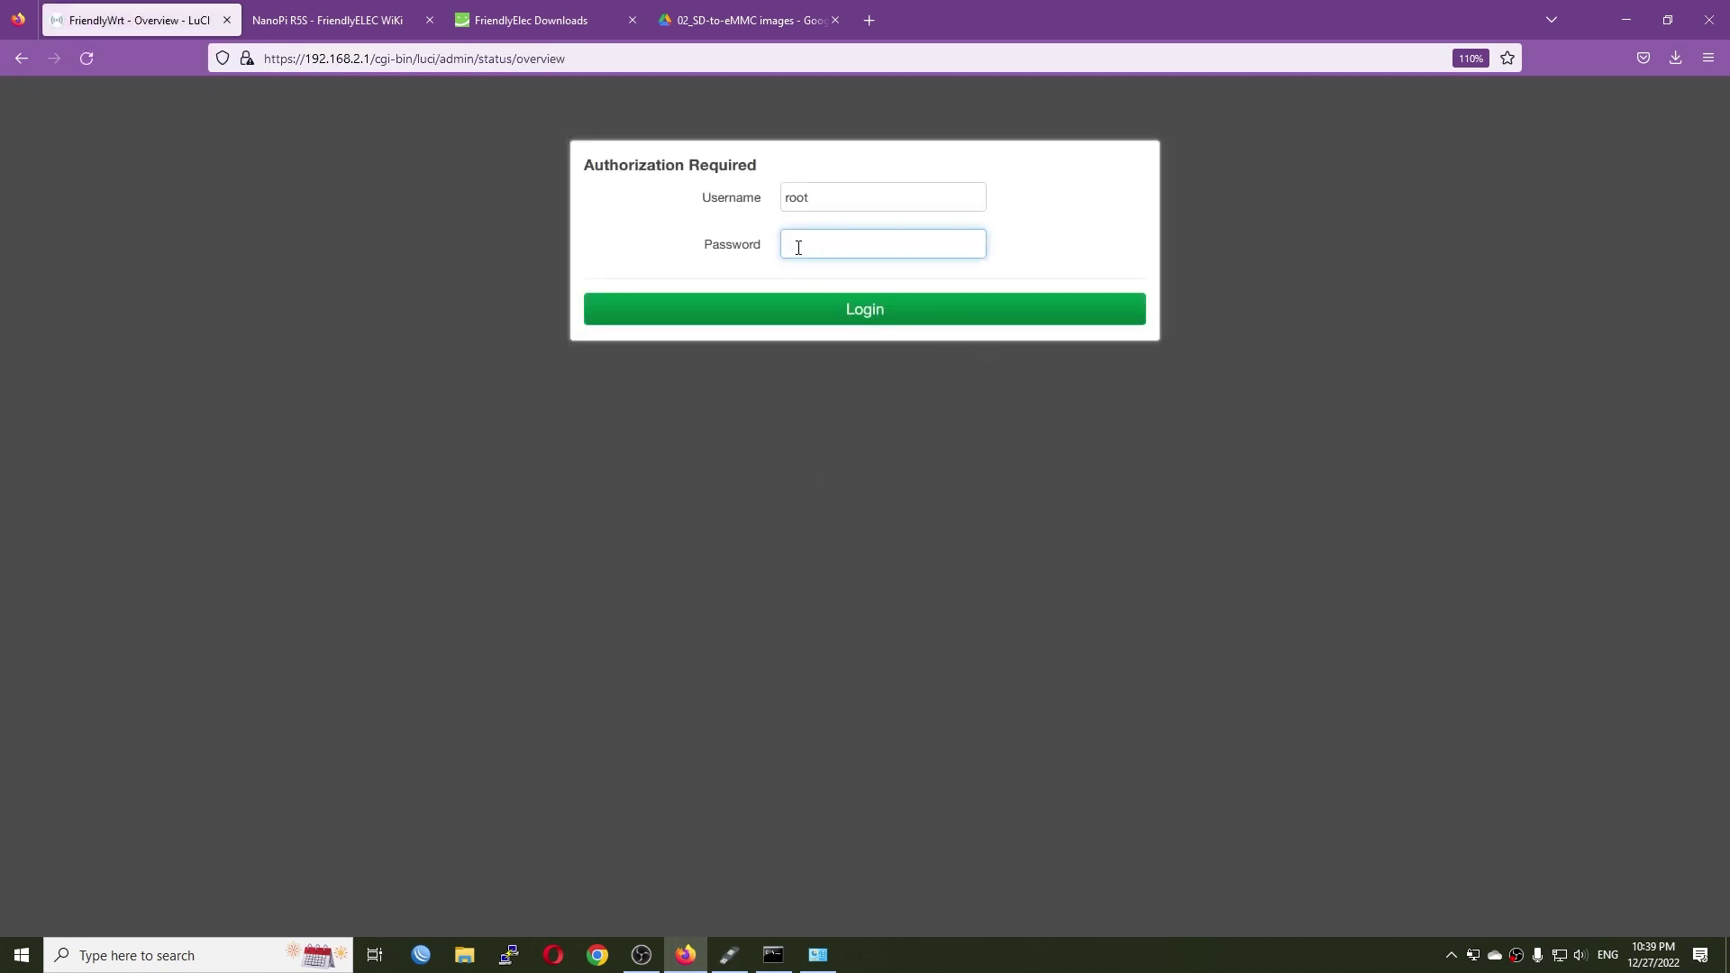
Step: Sign in to FriendlyWrt as root with the router password, correcting it after a failed attempt
text(passw)
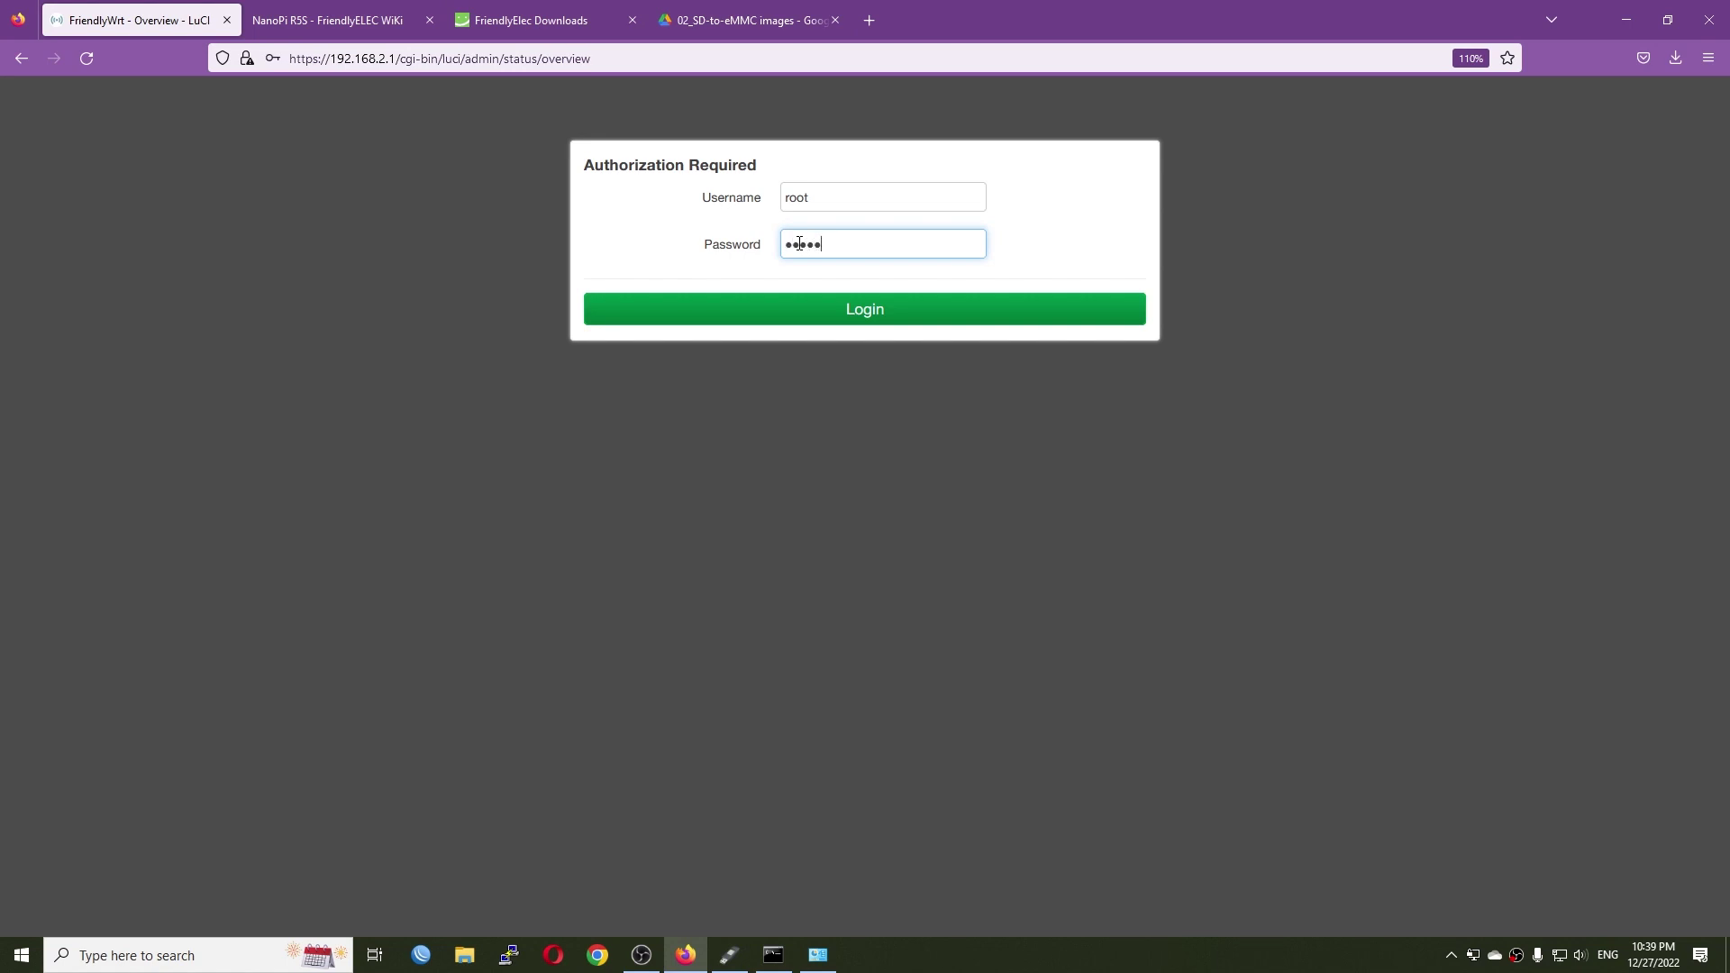
key(Return)
click(799, 243)
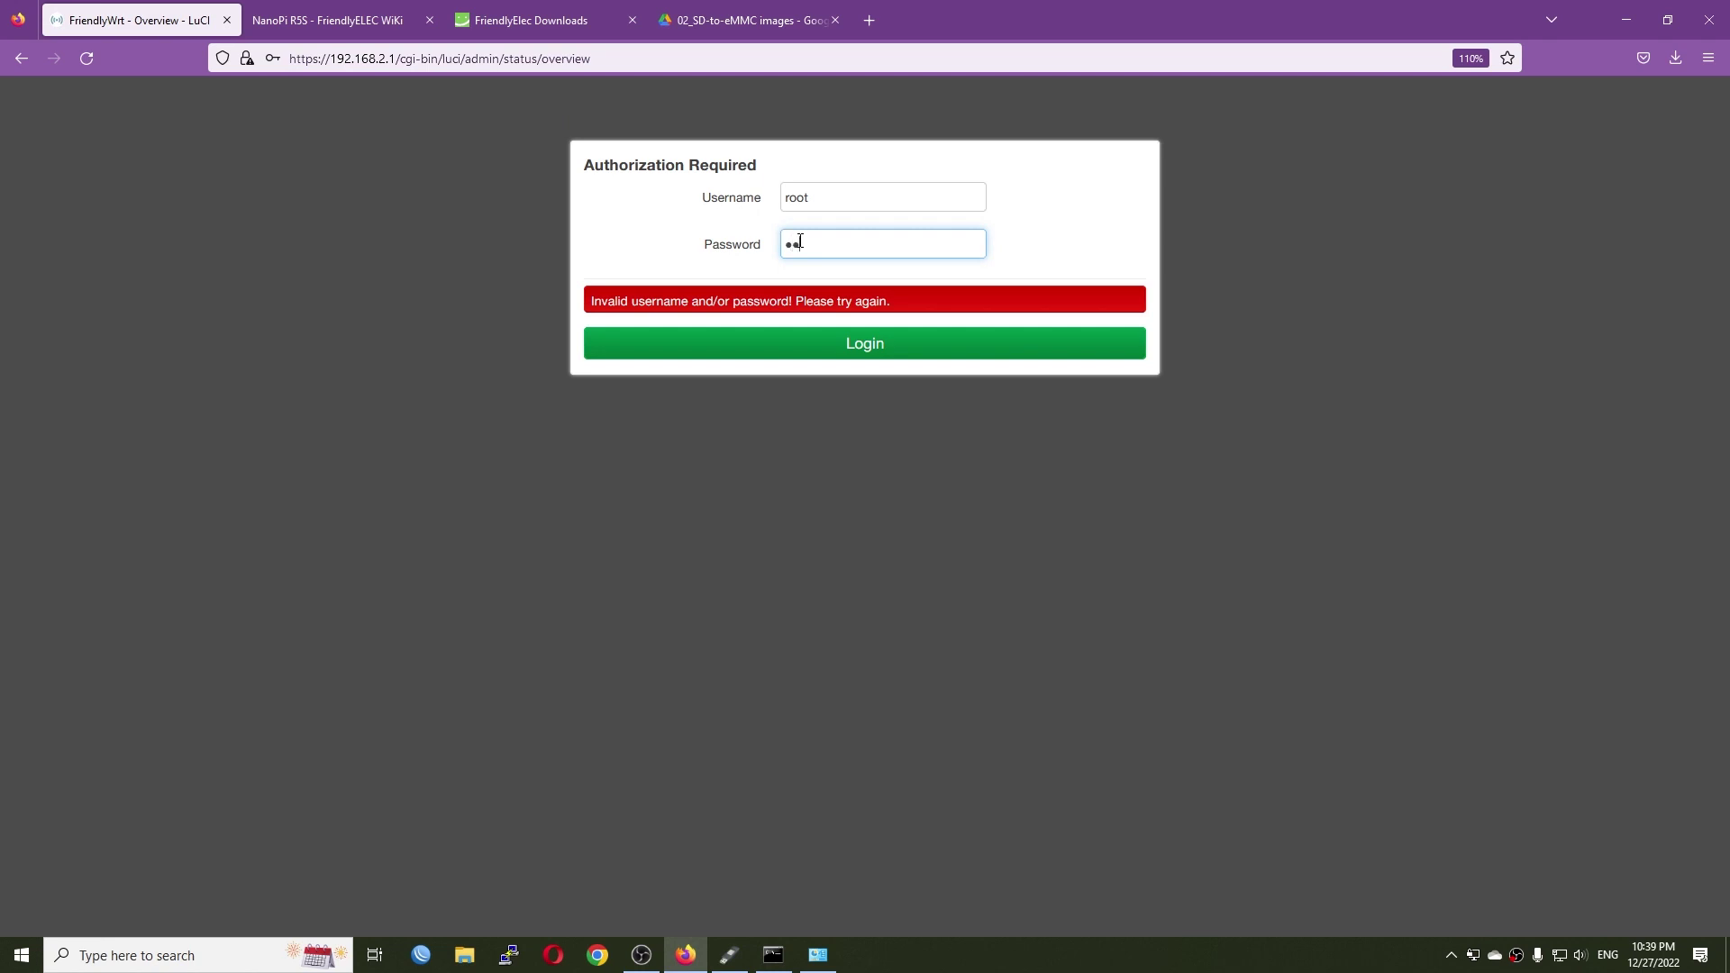
text(pa)
key(Return)
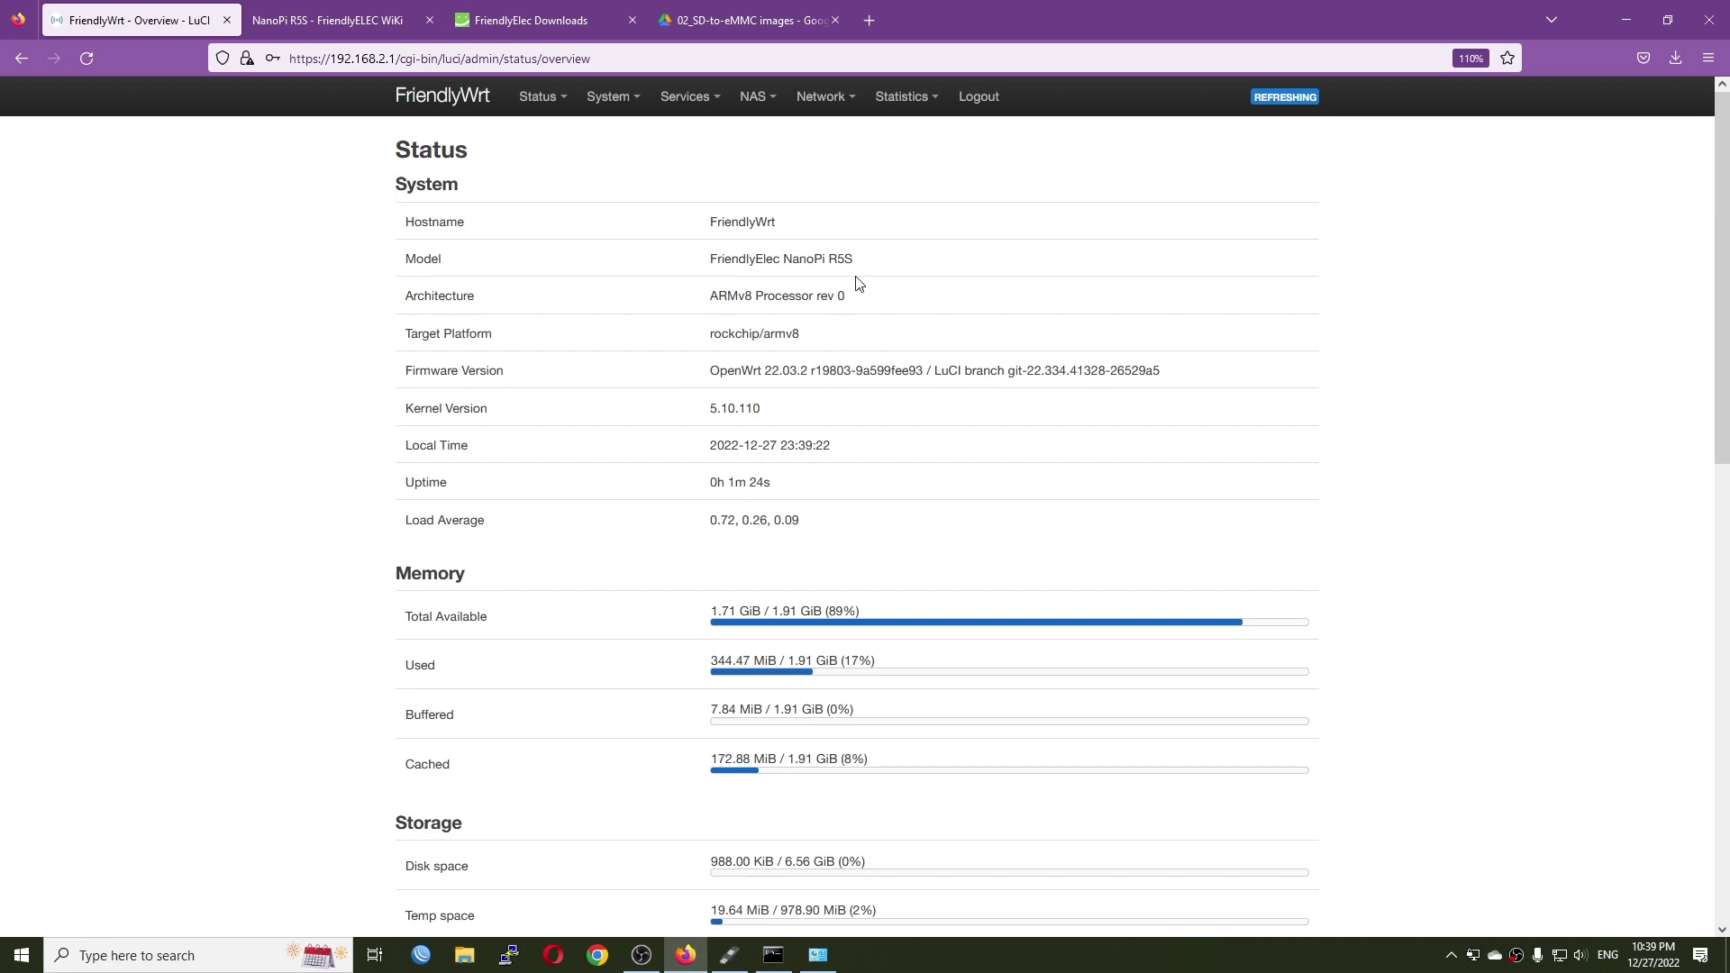
Step: From Network > Interfaces, go to the Devices list and configure the br-lan bridge
drag(847, 259, 687, 262)
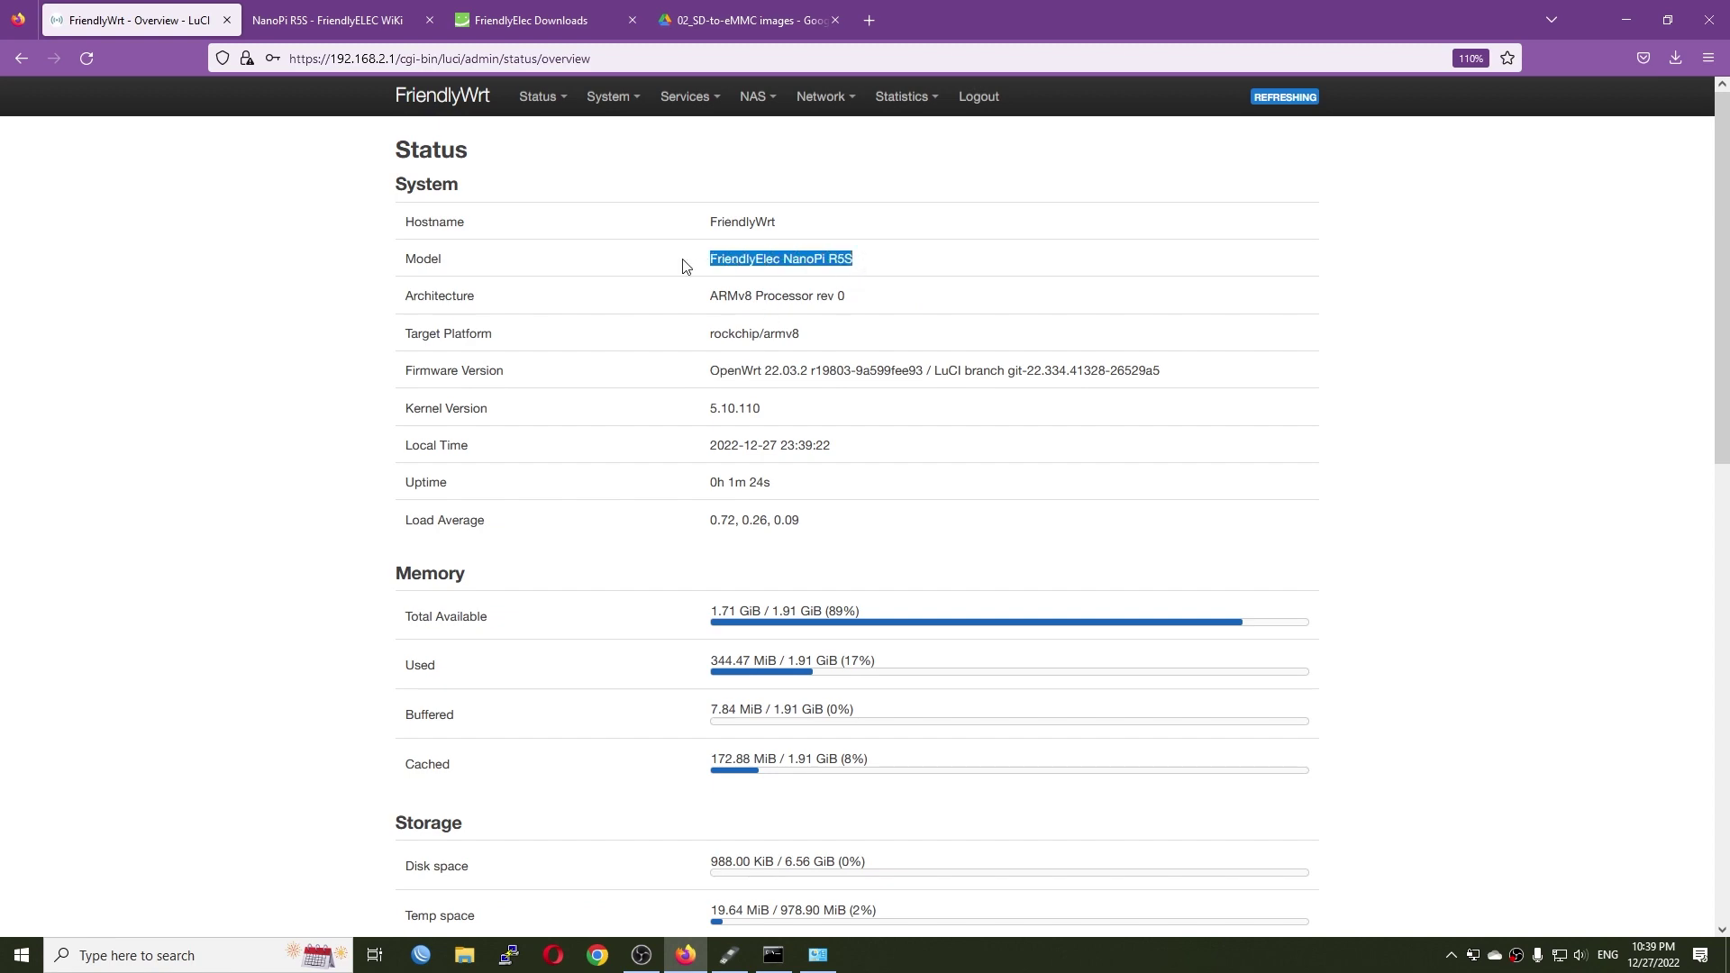
mouse_move(822, 98)
click(831, 136)
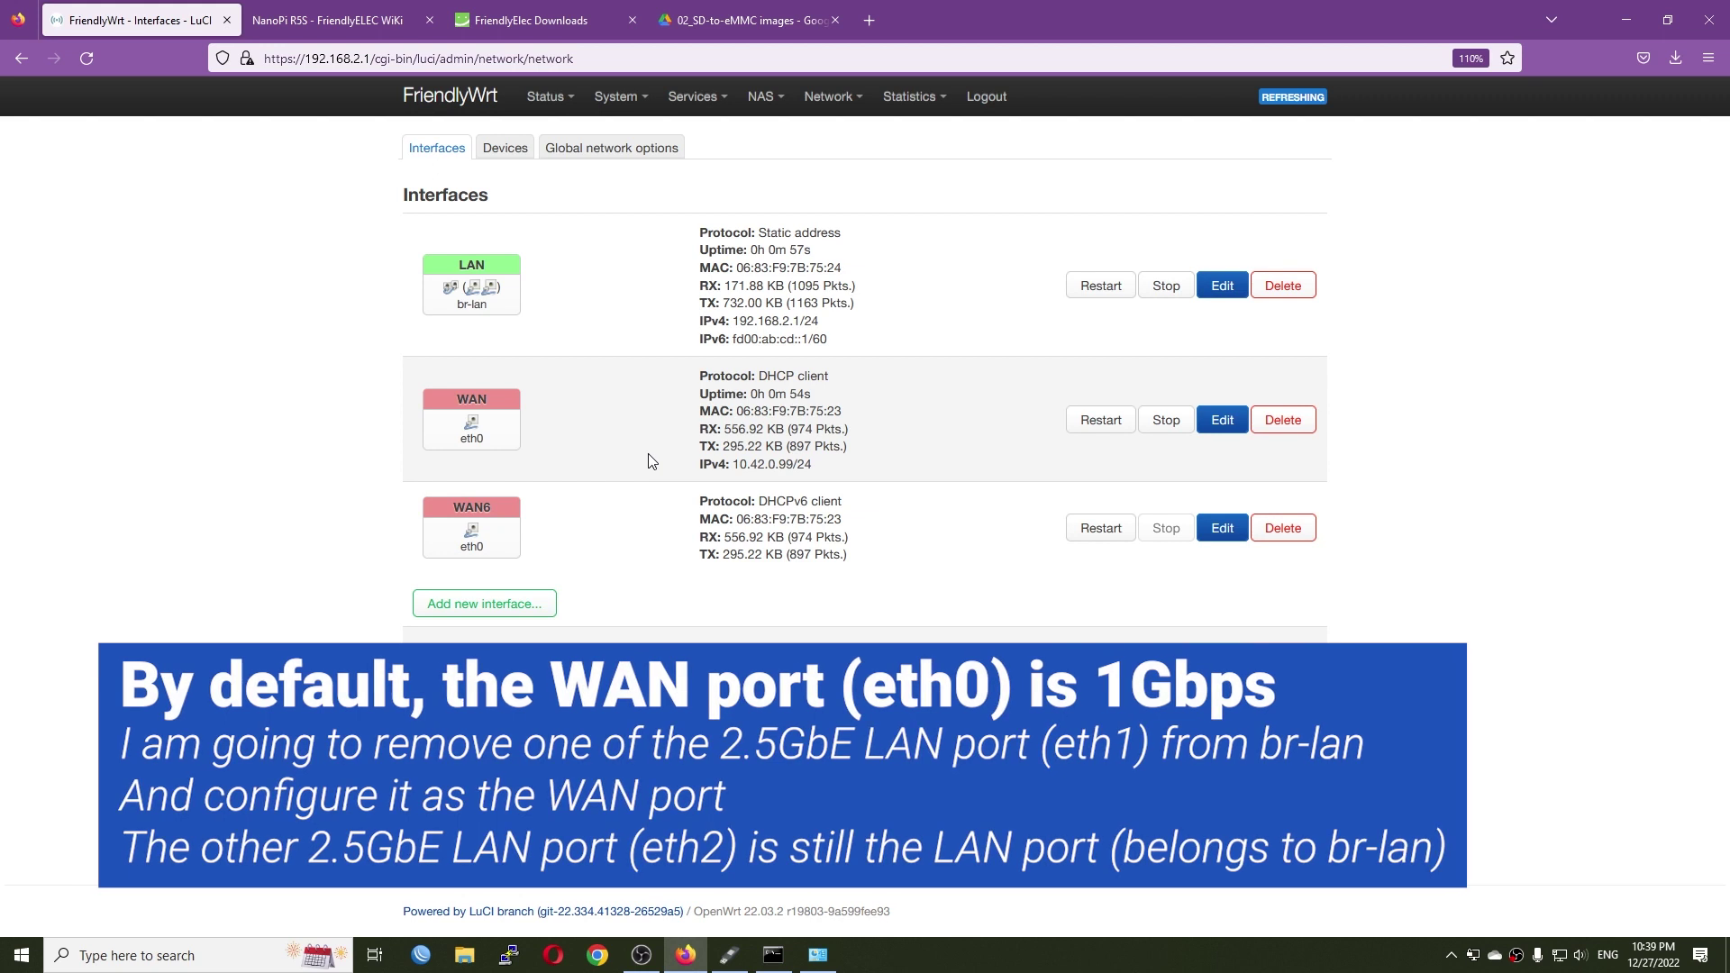
click(503, 147)
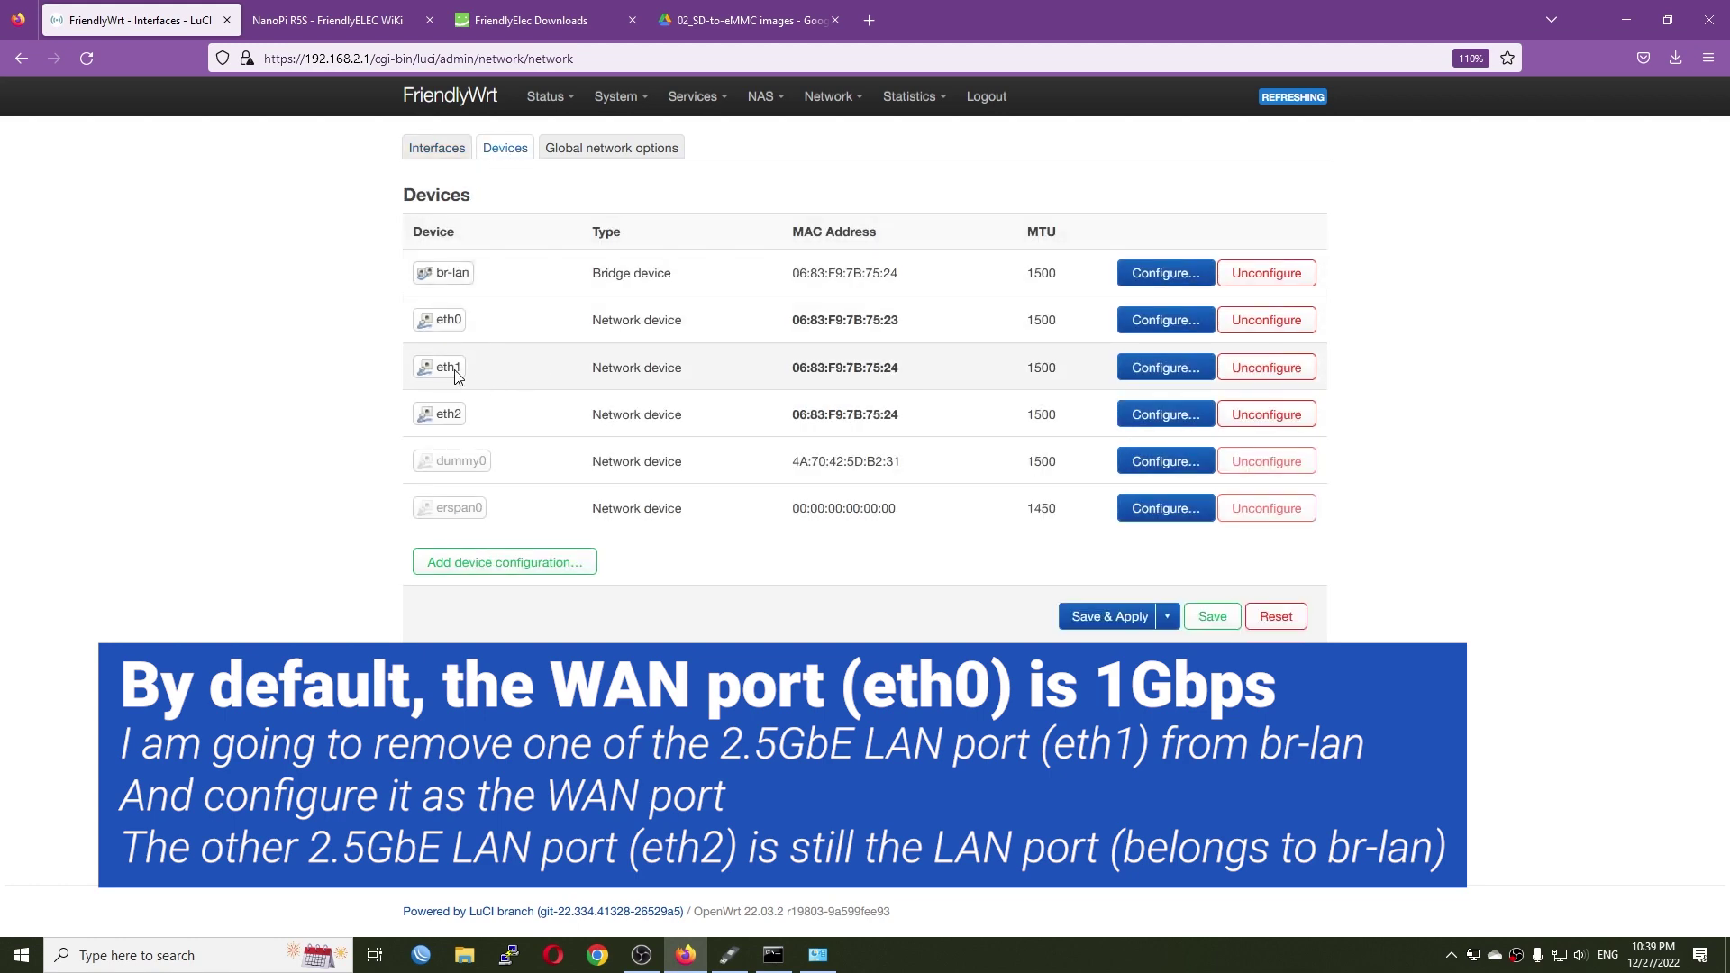
click(1165, 274)
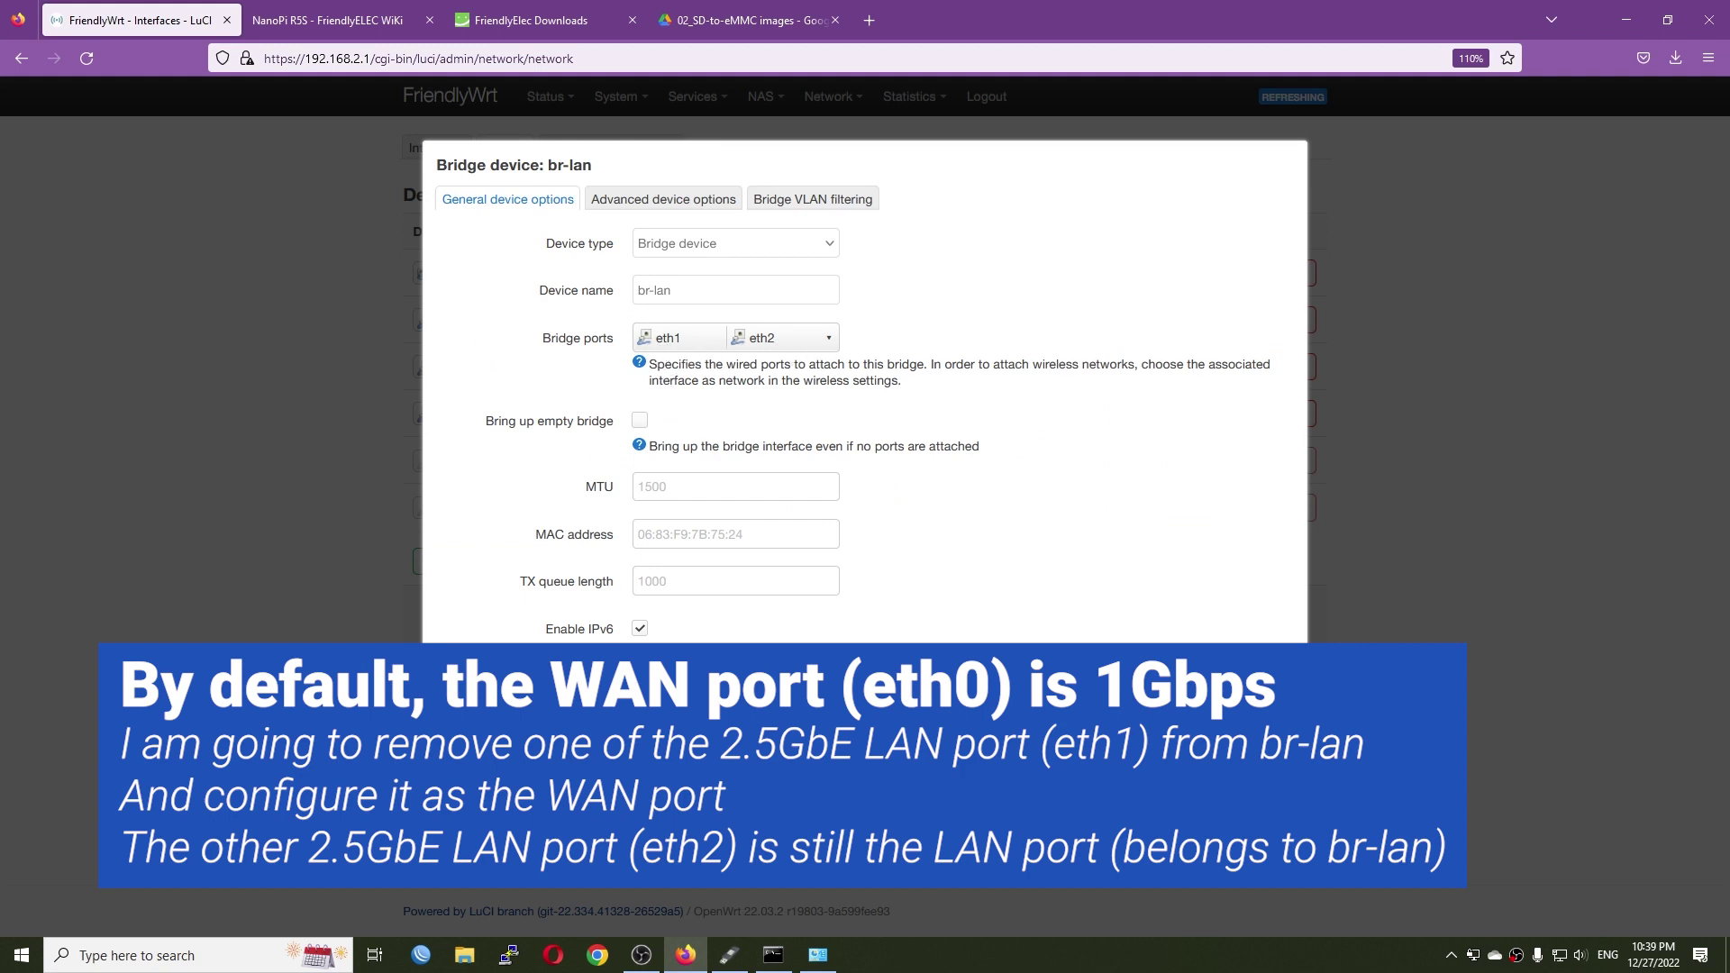
Step: Uncheck eth1 in br-lan's Bridge ports, leaving eth2 as the only port
click(686, 340)
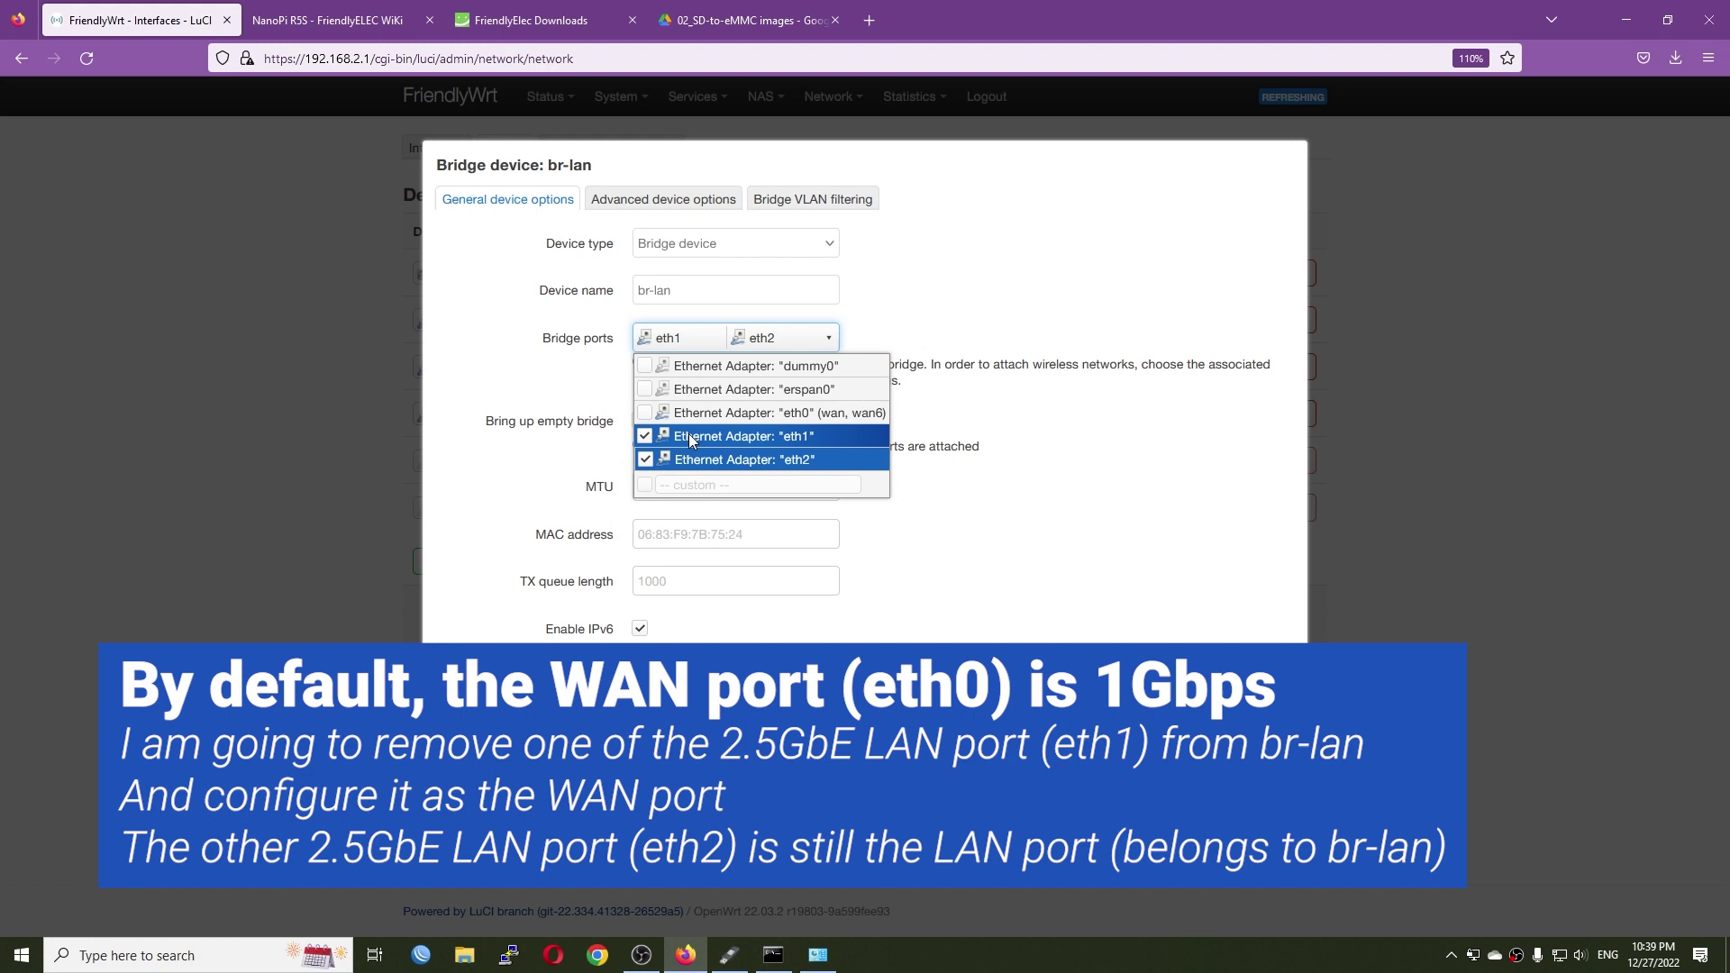
click(691, 437)
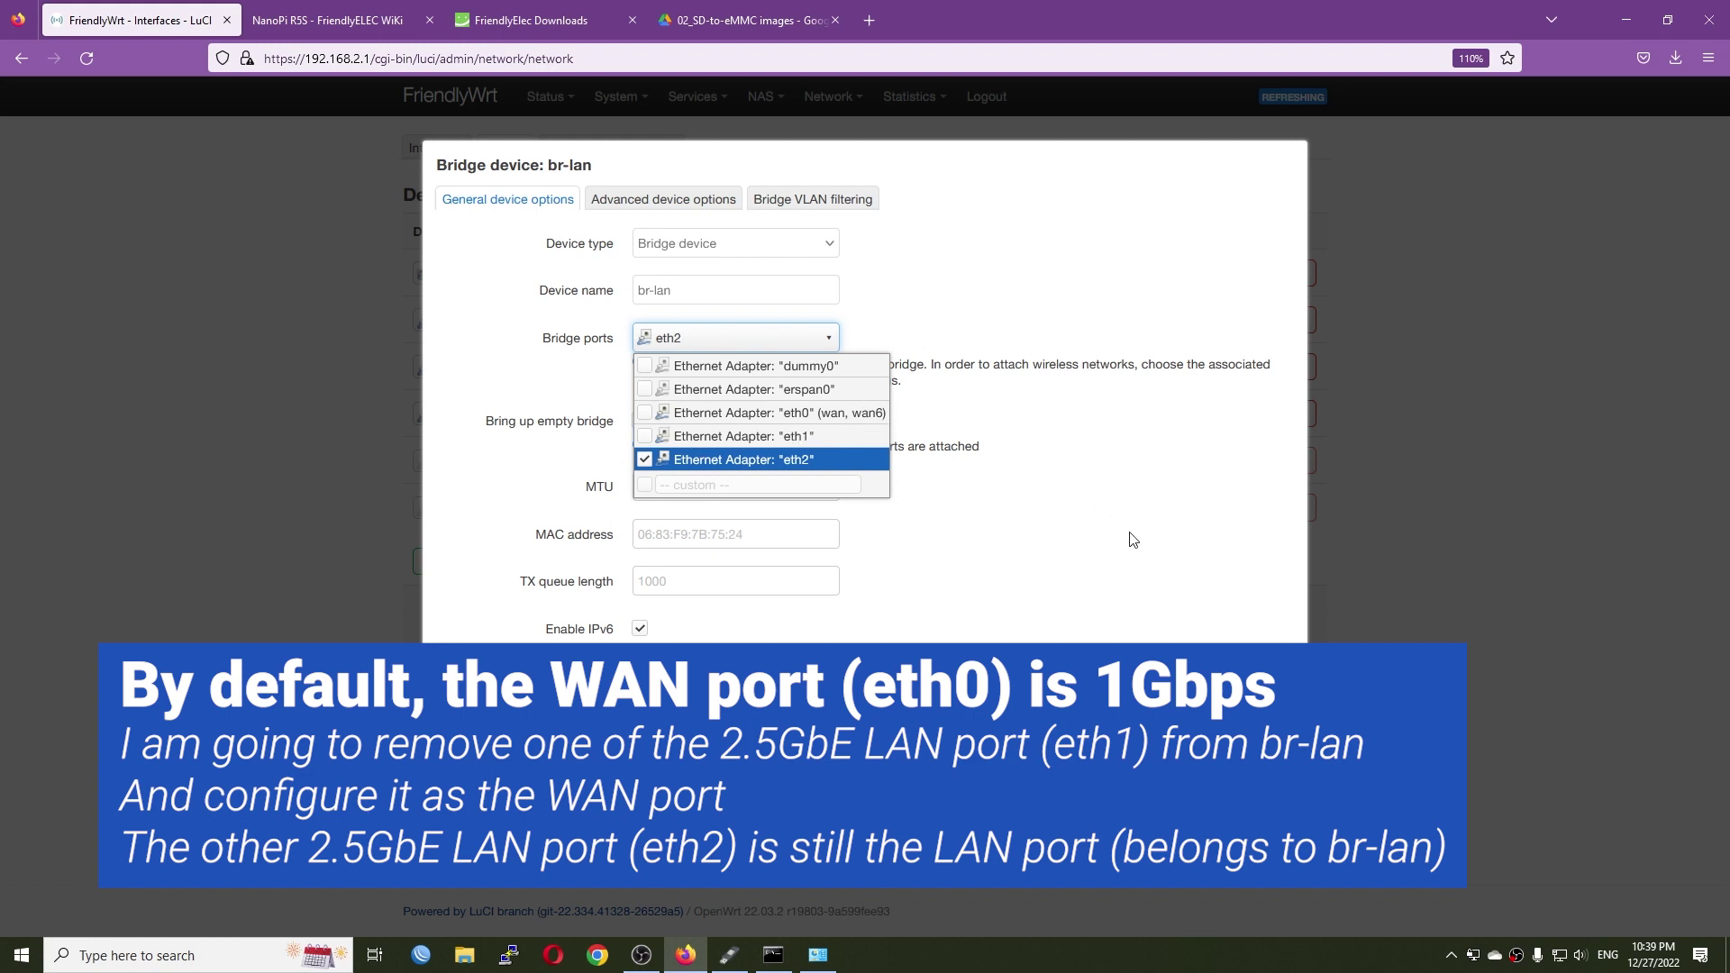
click(1171, 593)
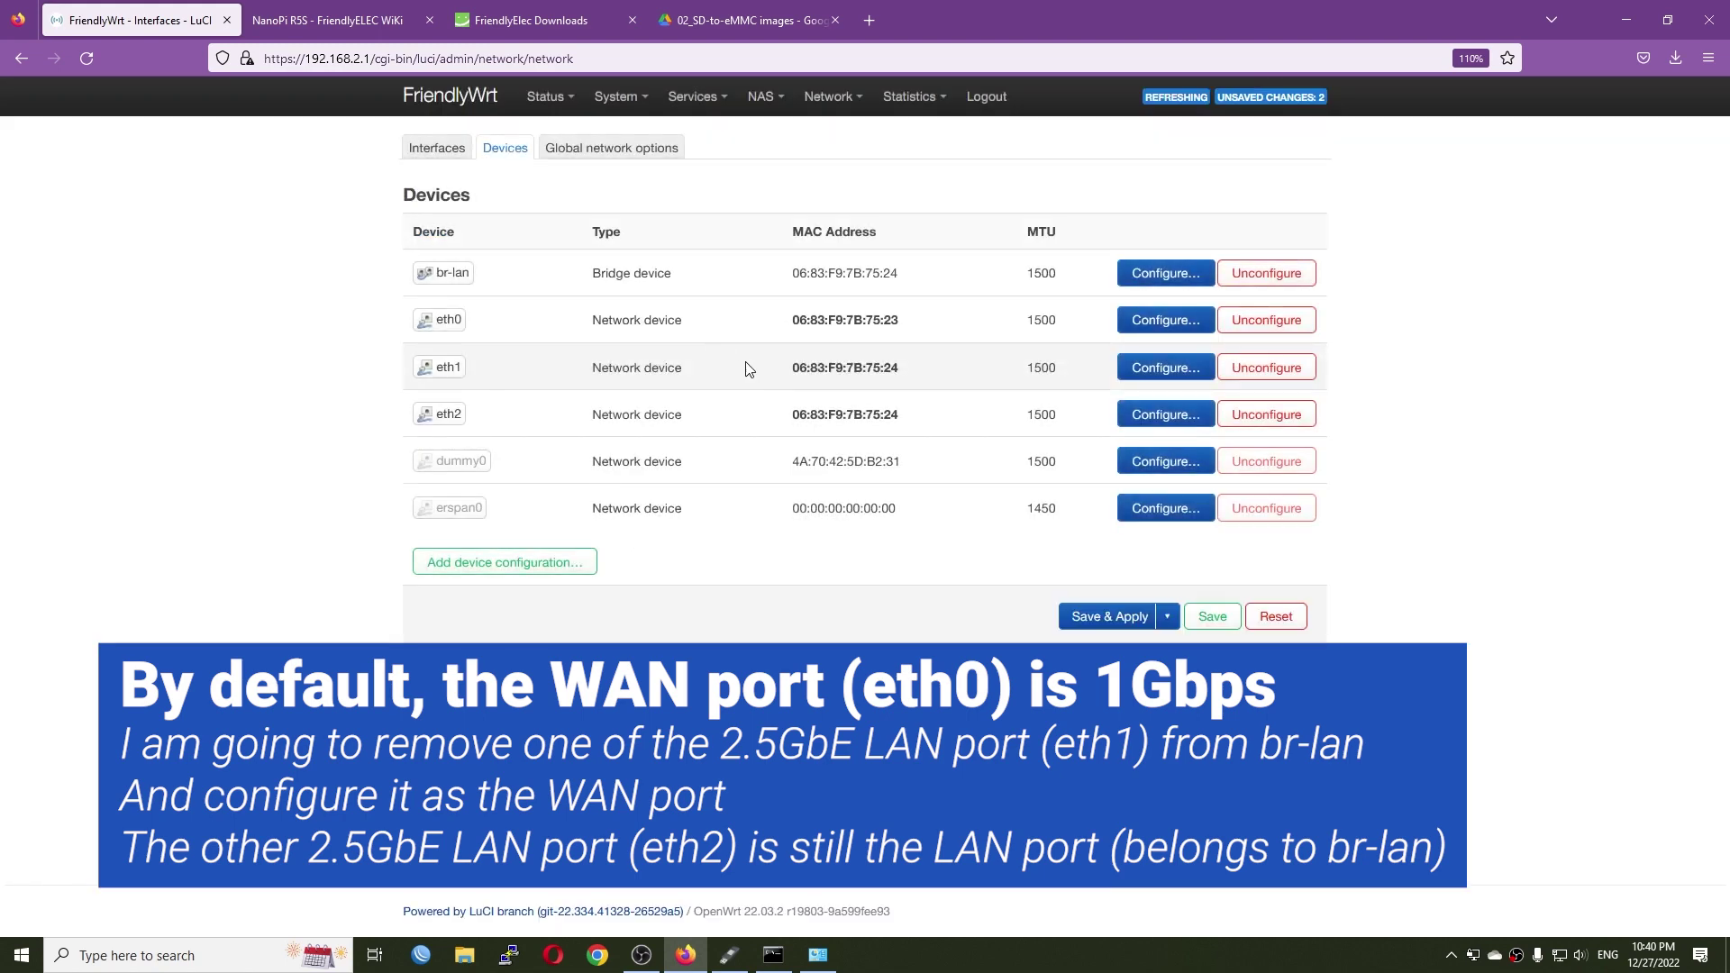
Step: Set the WAN interface's device to eth1 and save it
click(436, 150)
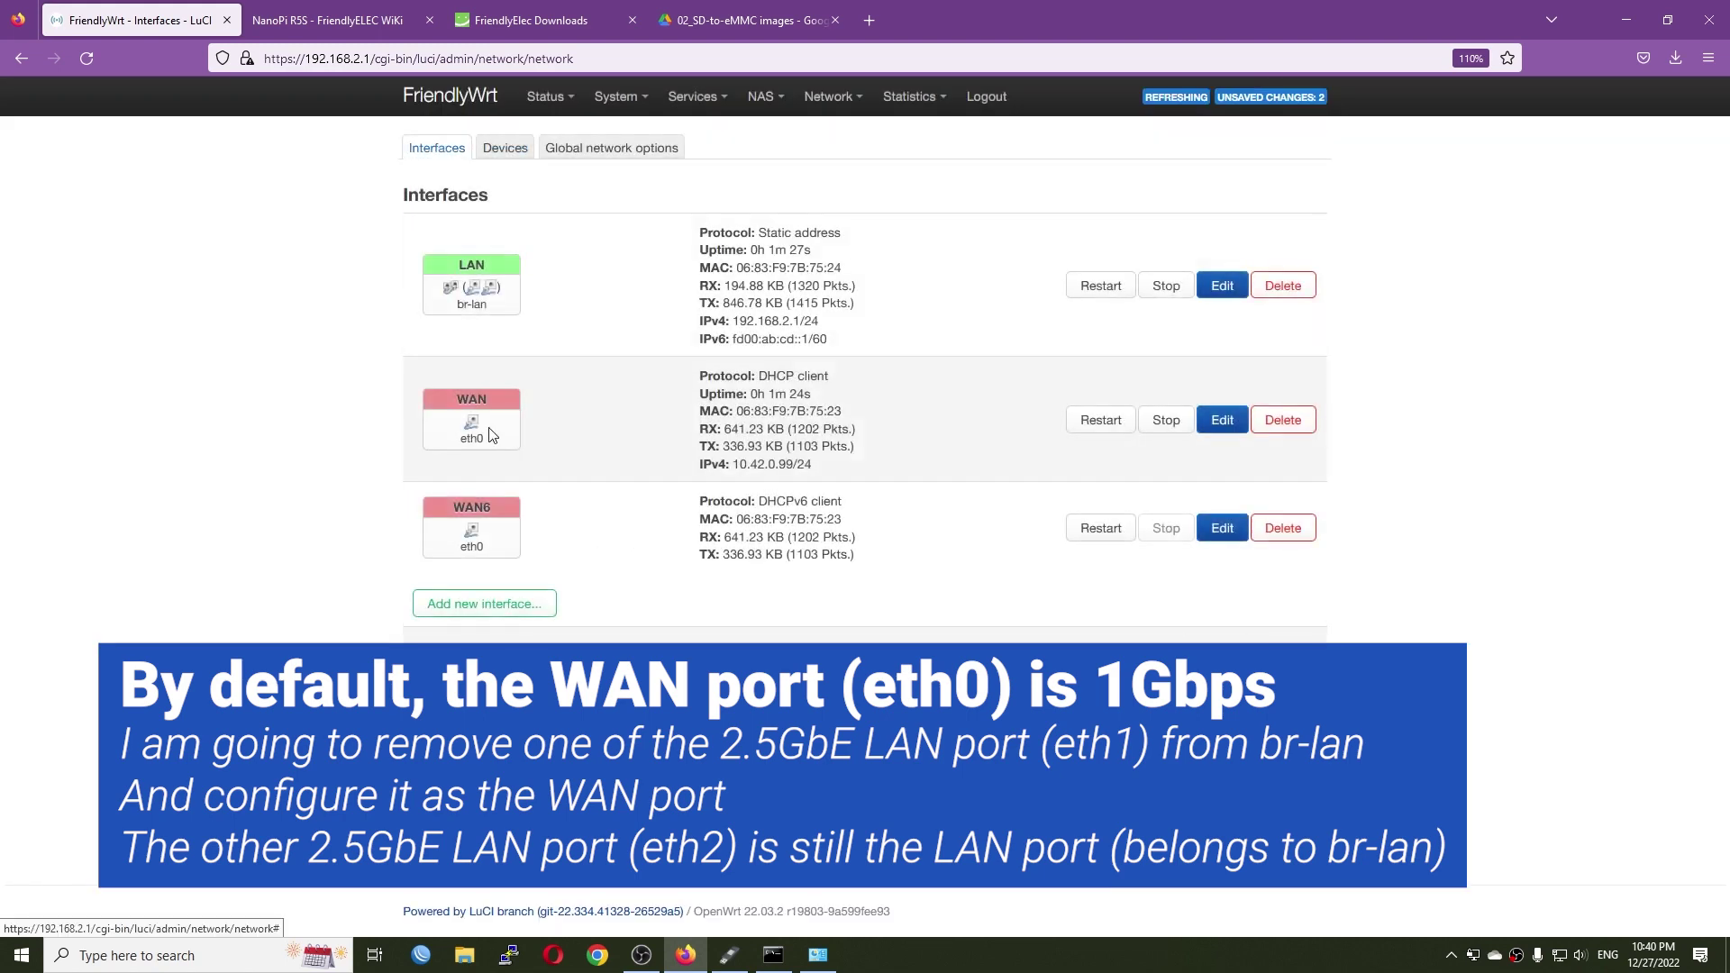
click(1220, 421)
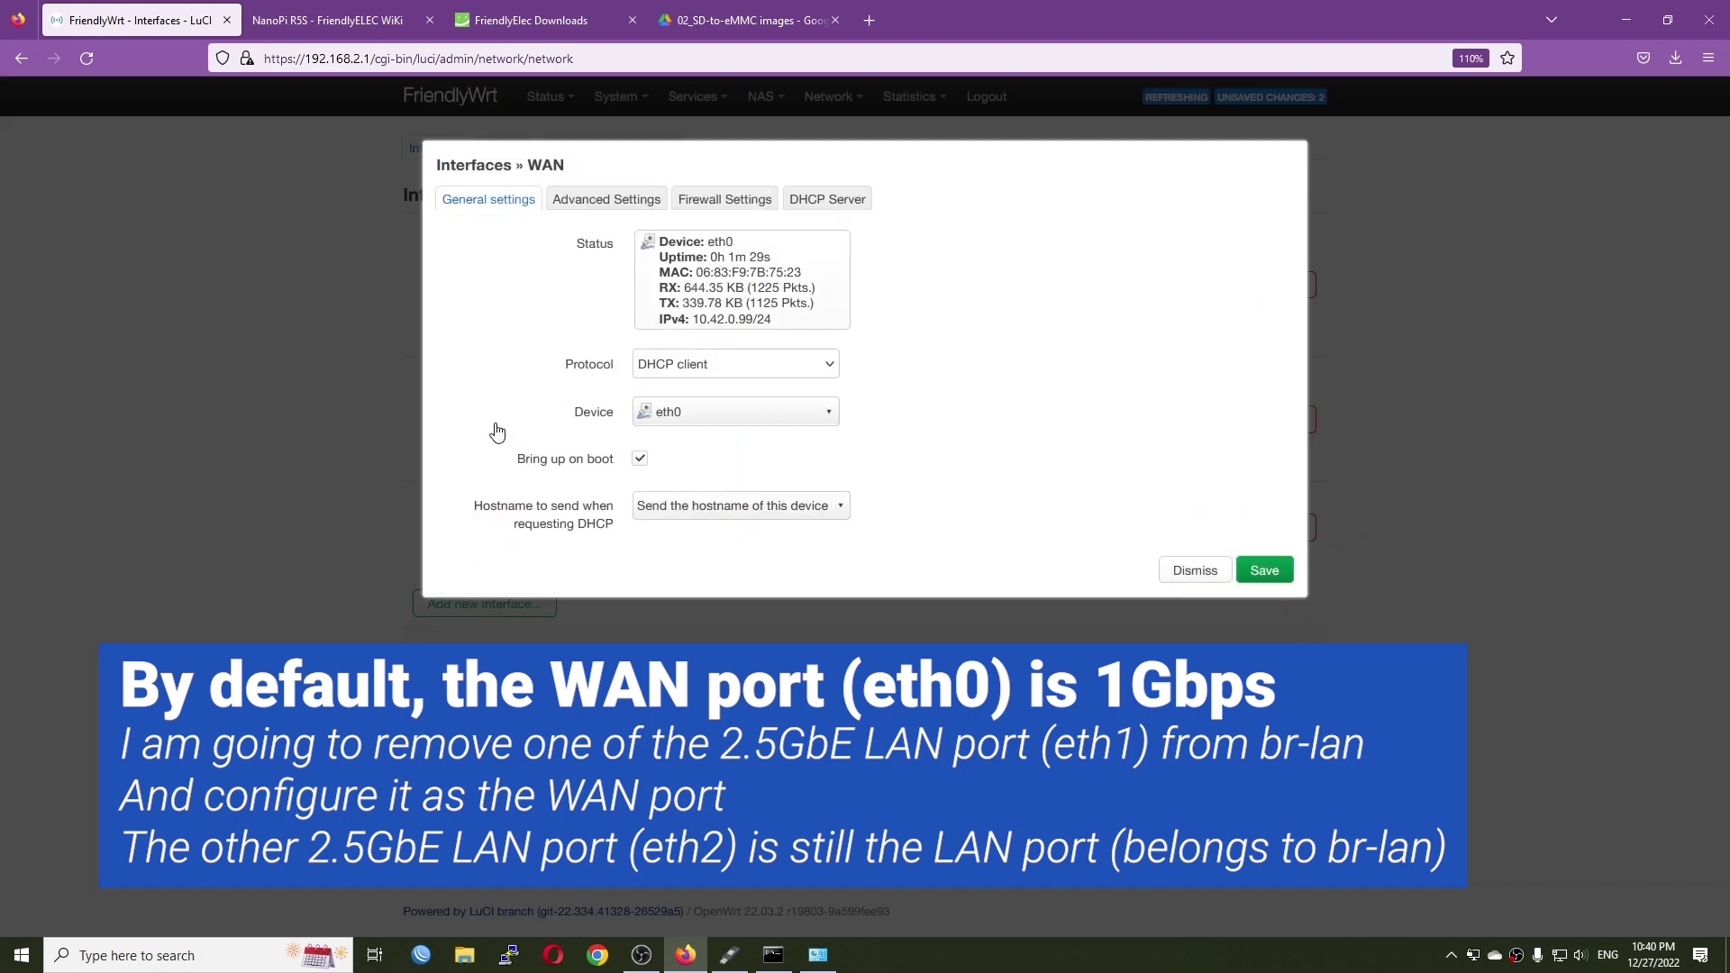
click(733, 418)
click(796, 566)
click(1264, 569)
Step: Set the WAN6 interface's device to eth1, then save and apply all network changes
click(1222, 487)
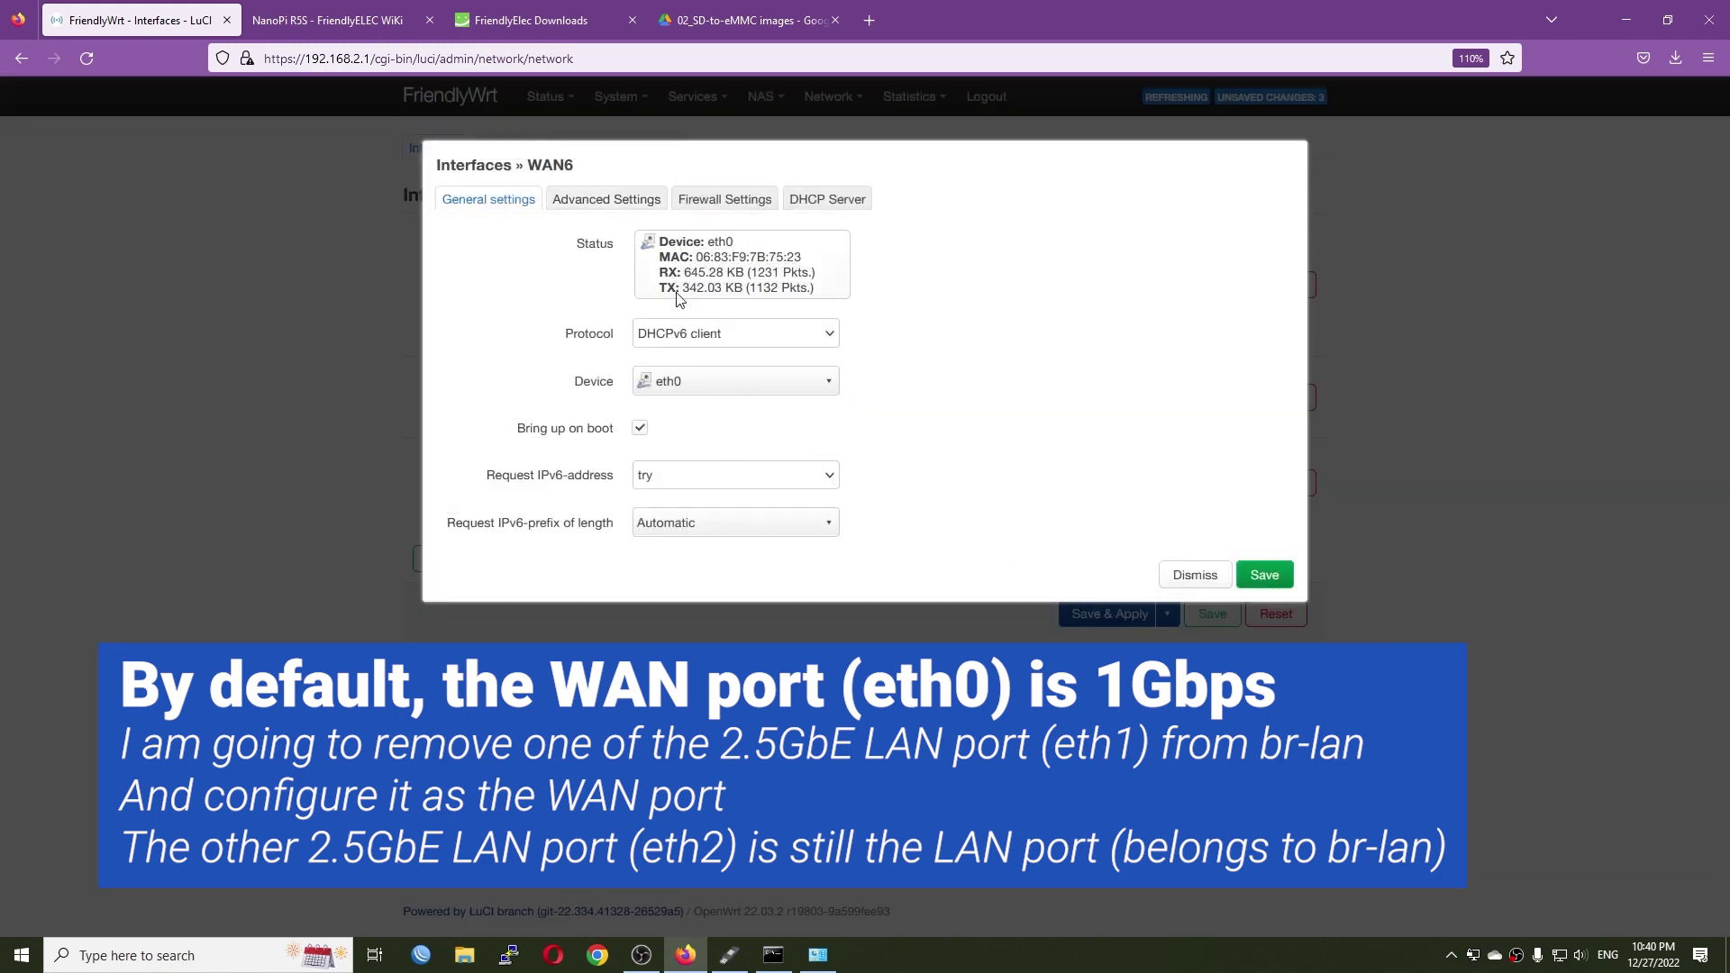
click(747, 387)
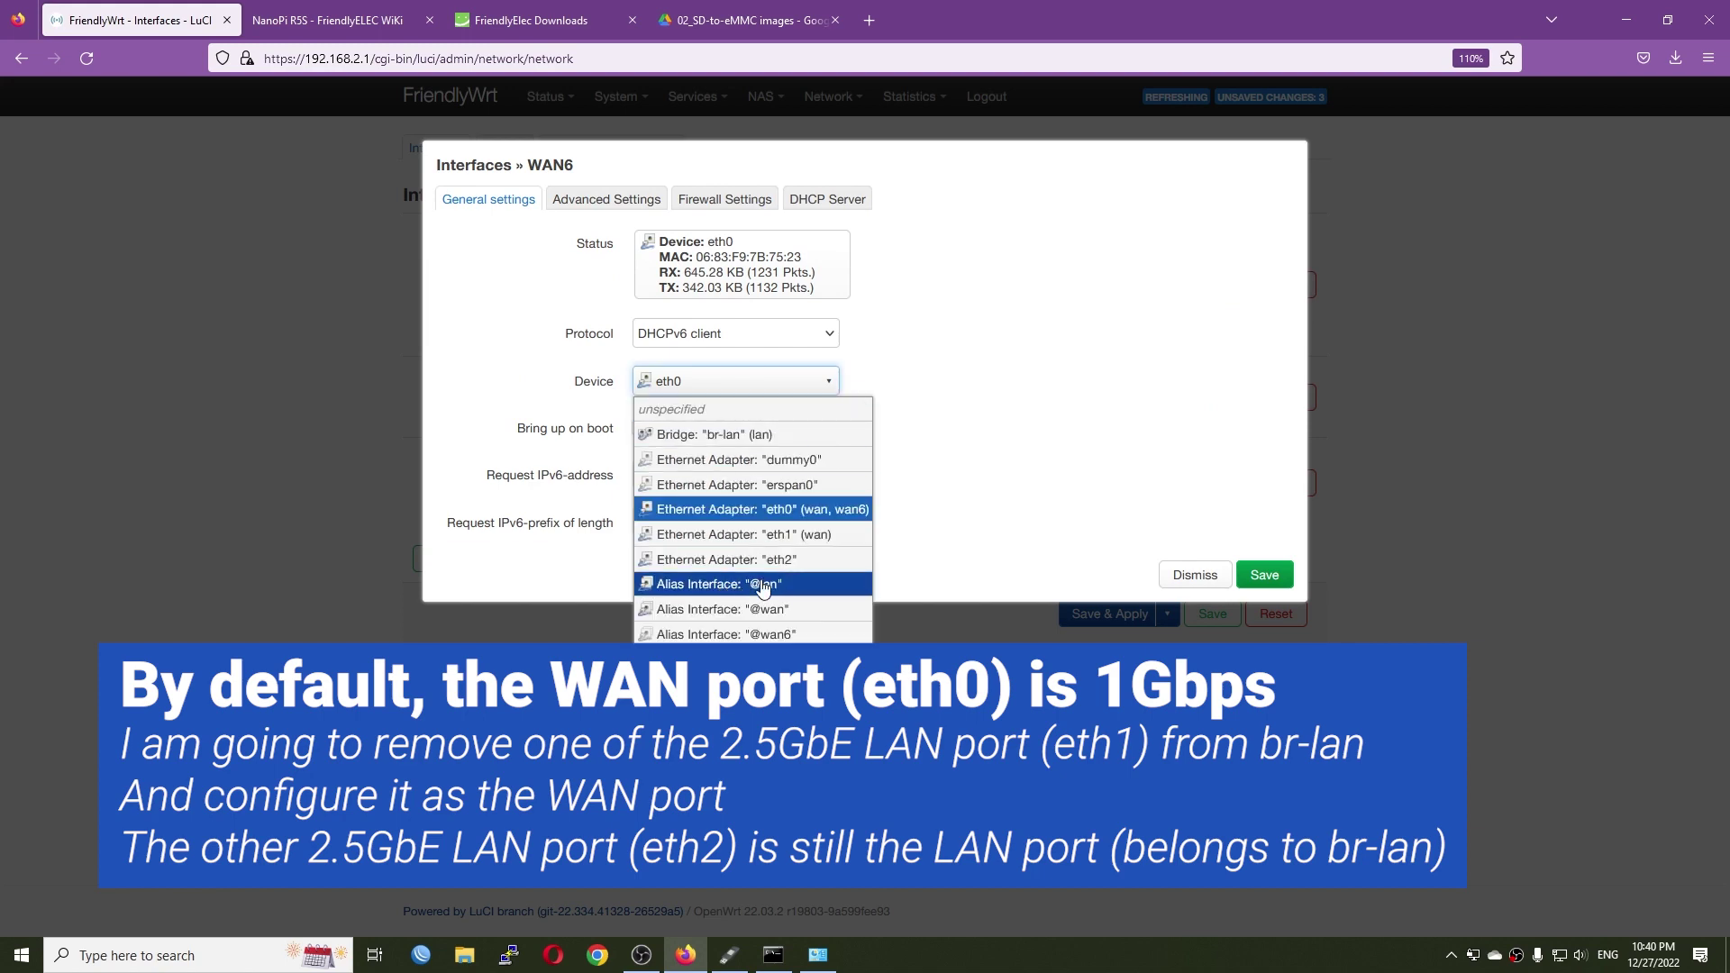
click(806, 528)
click(1264, 577)
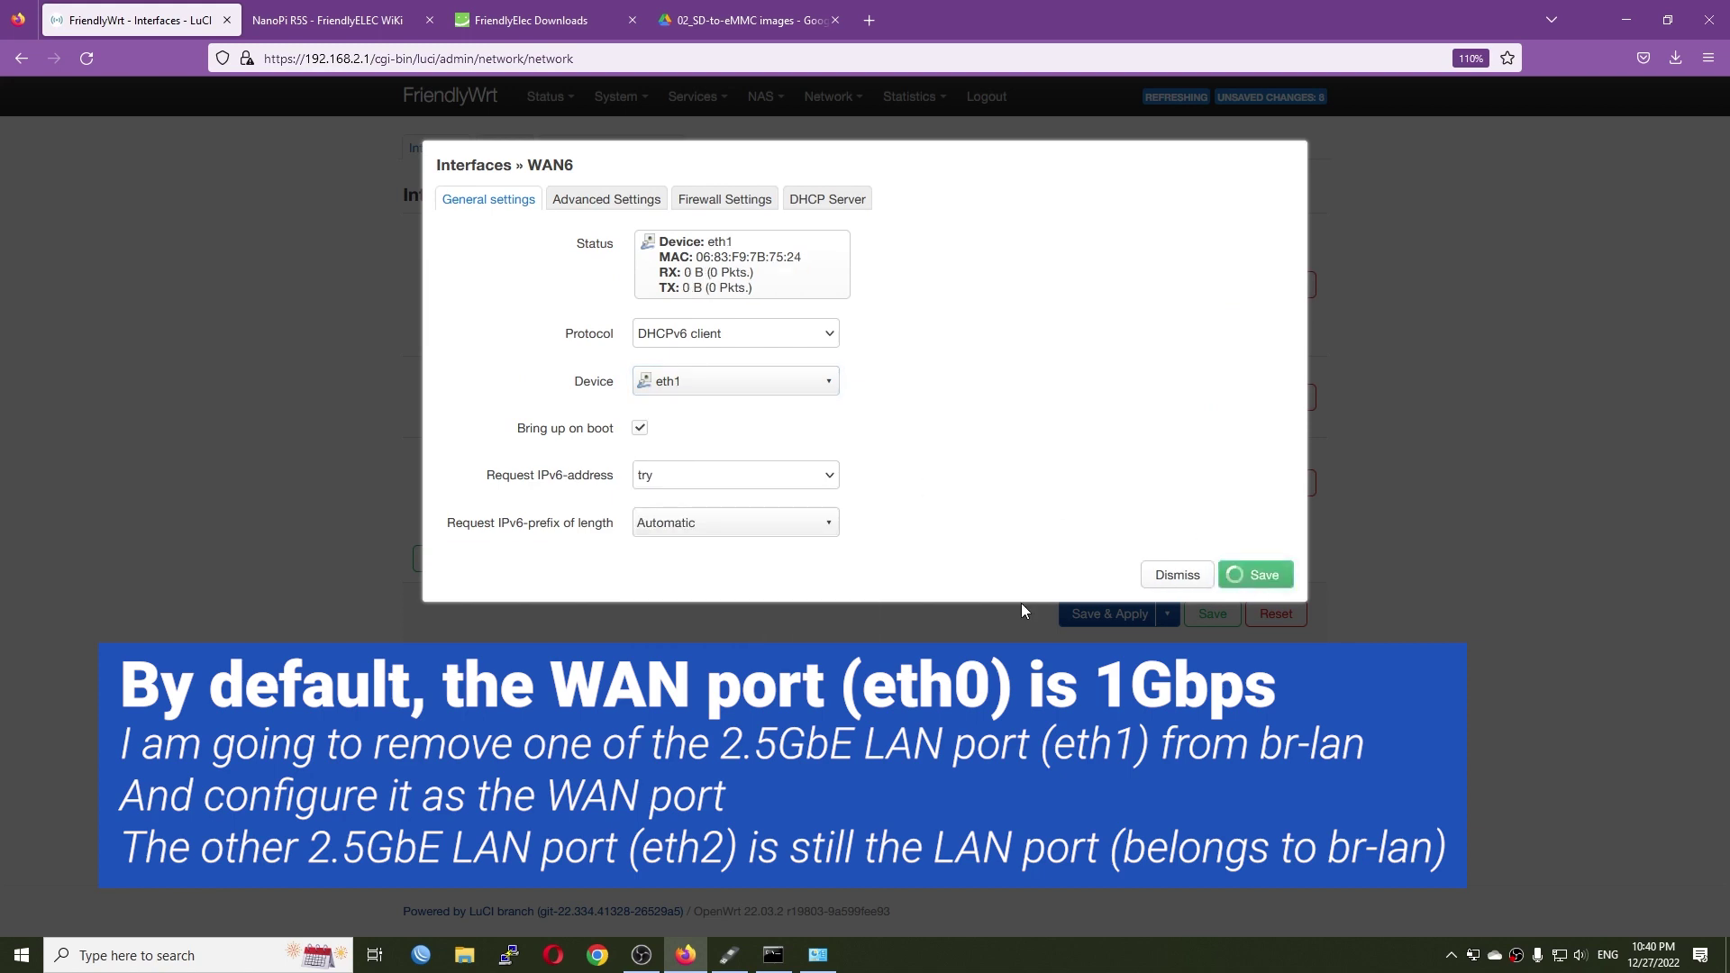
click(1097, 607)
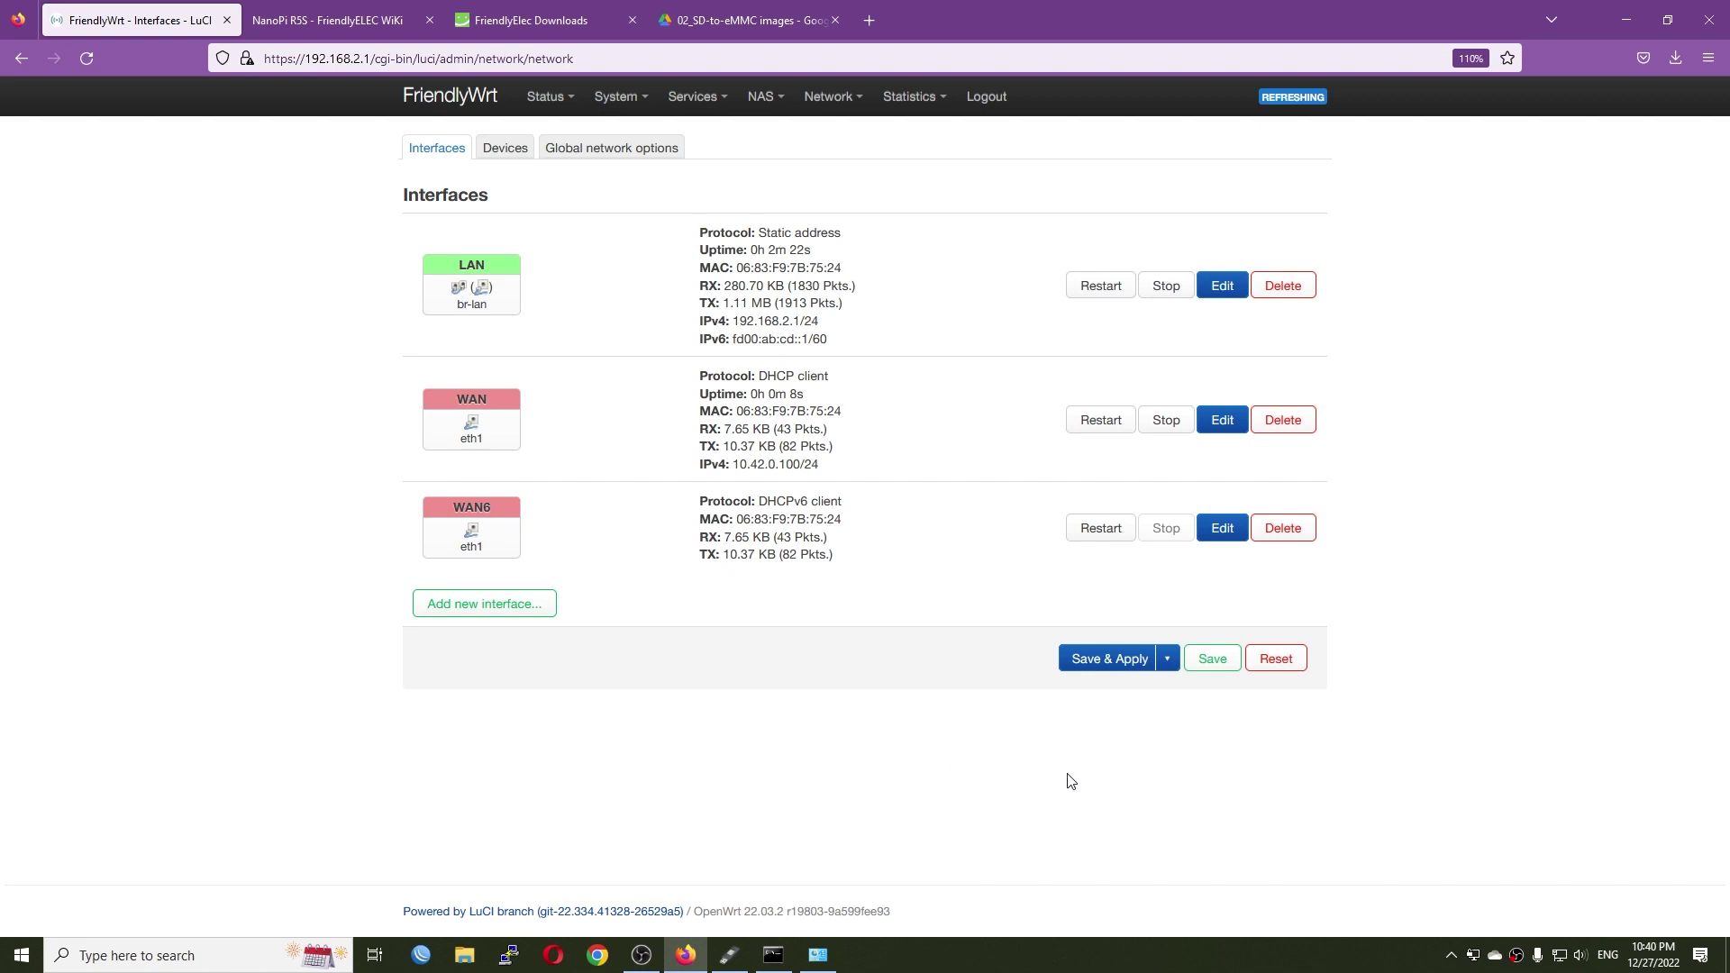
Step: Enable Packet Steering in Global network options and apply it, then minimise the browser
click(611, 149)
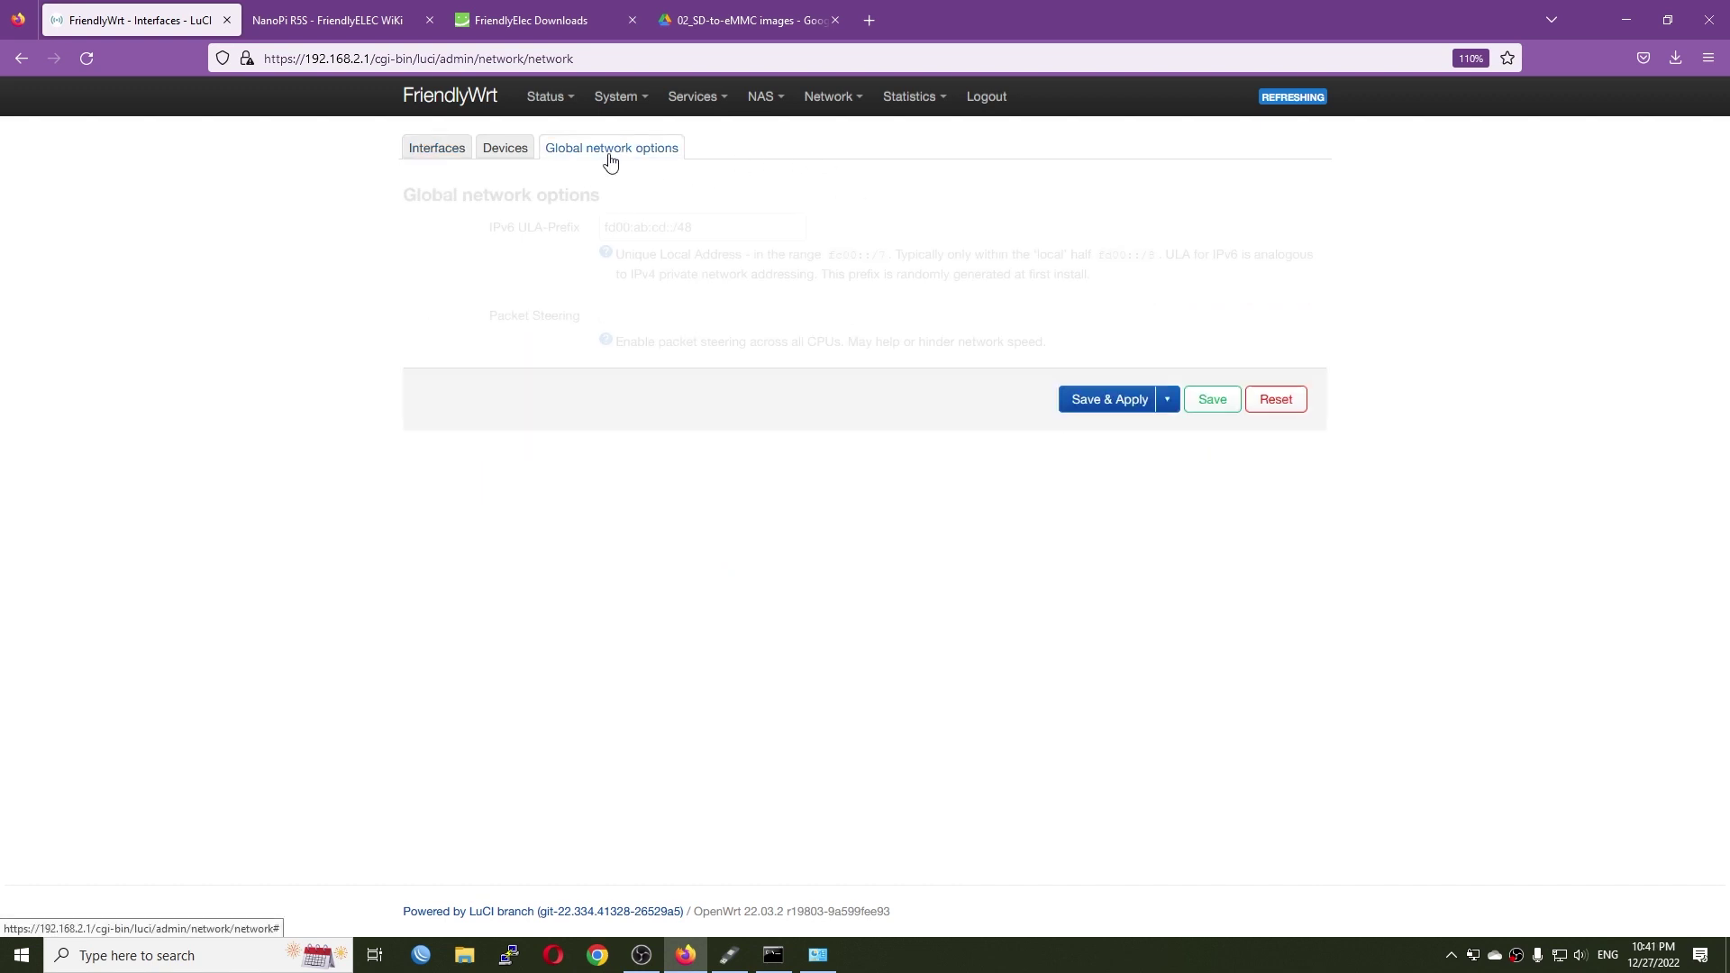
click(606, 316)
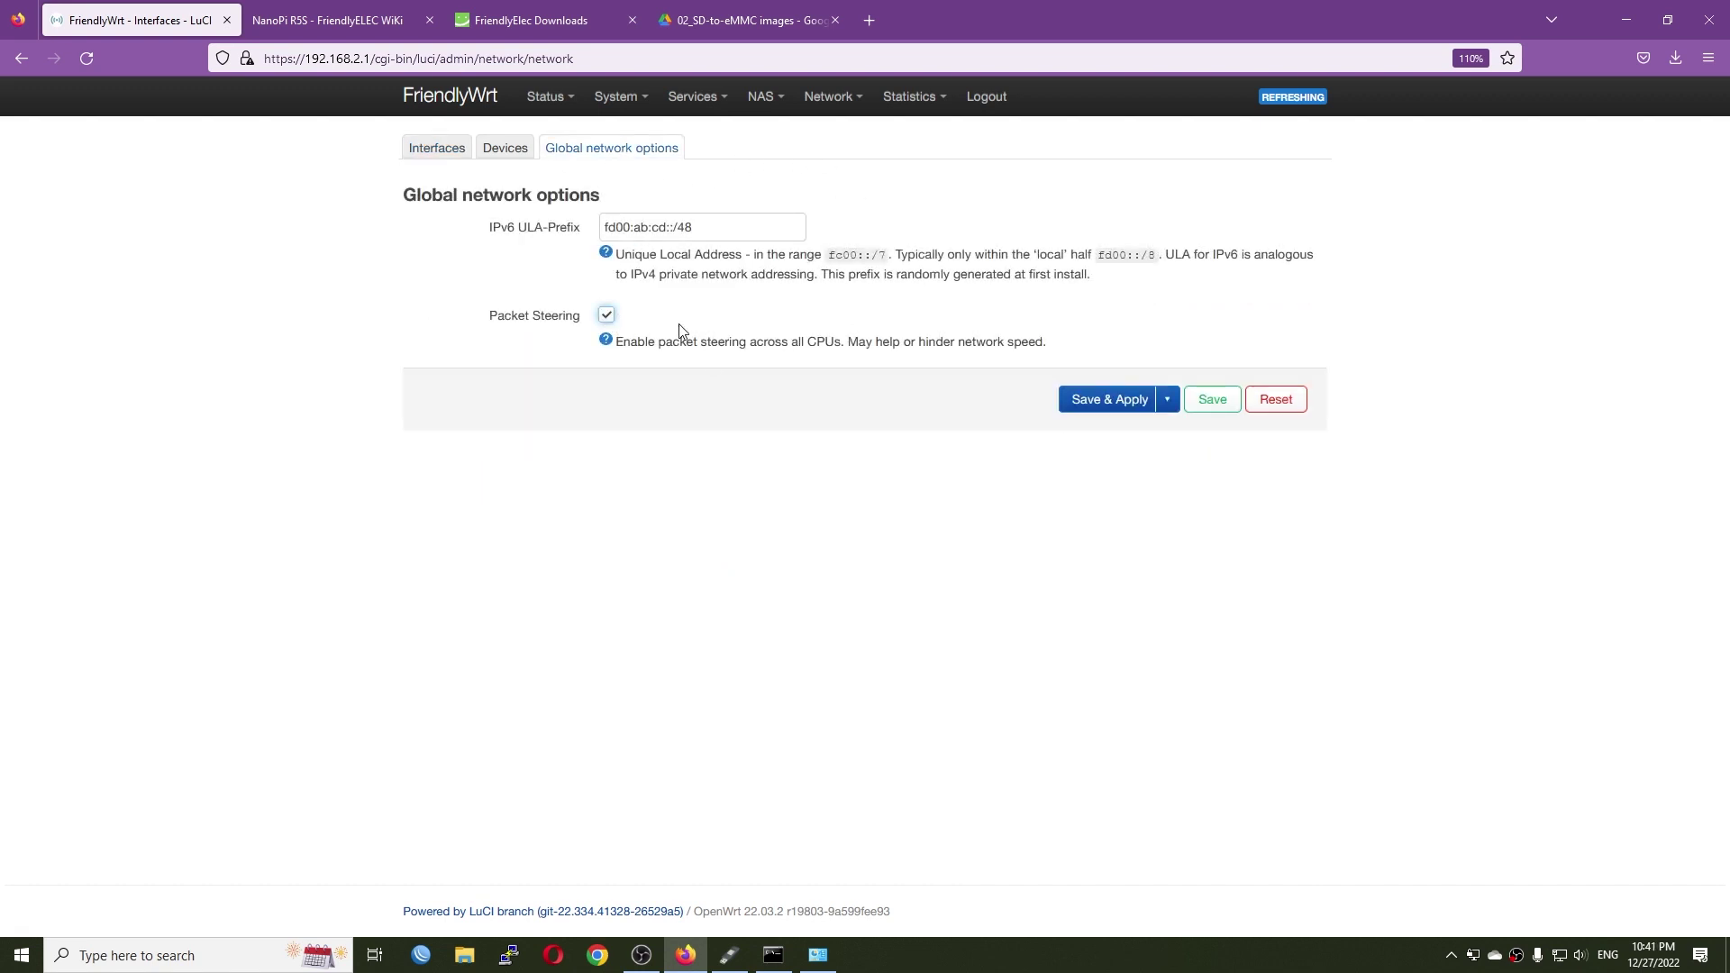
click(1081, 399)
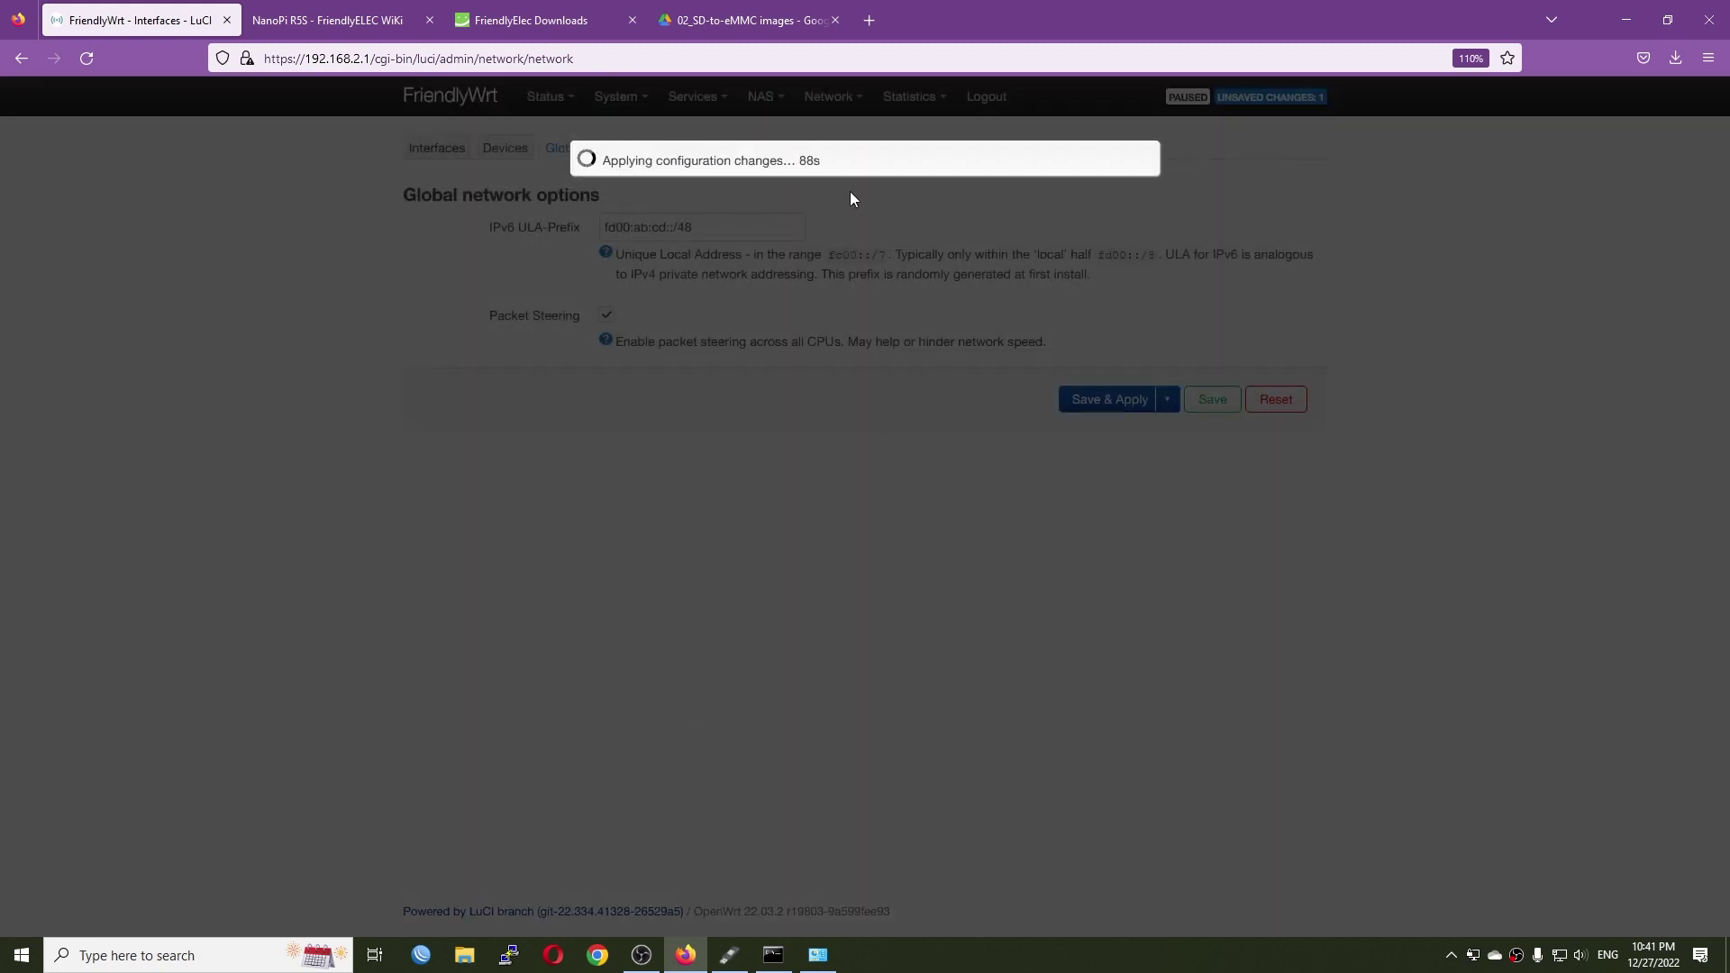
key(super+Down)
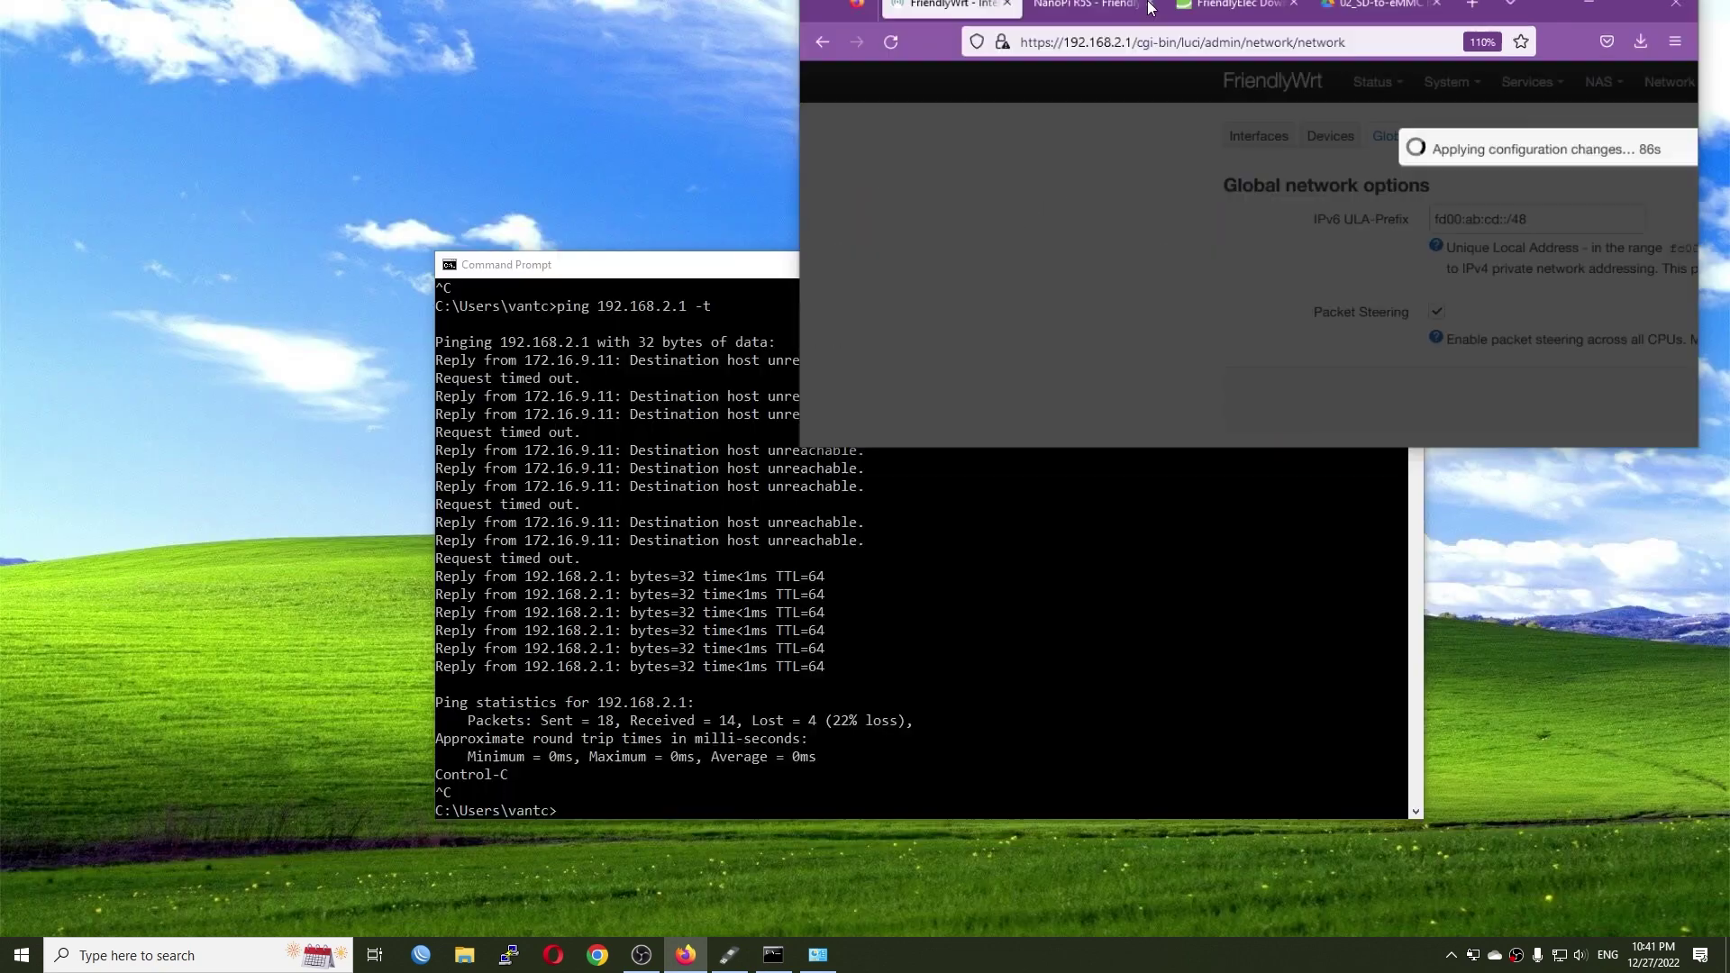
click(761, 495)
click(1320, 267)
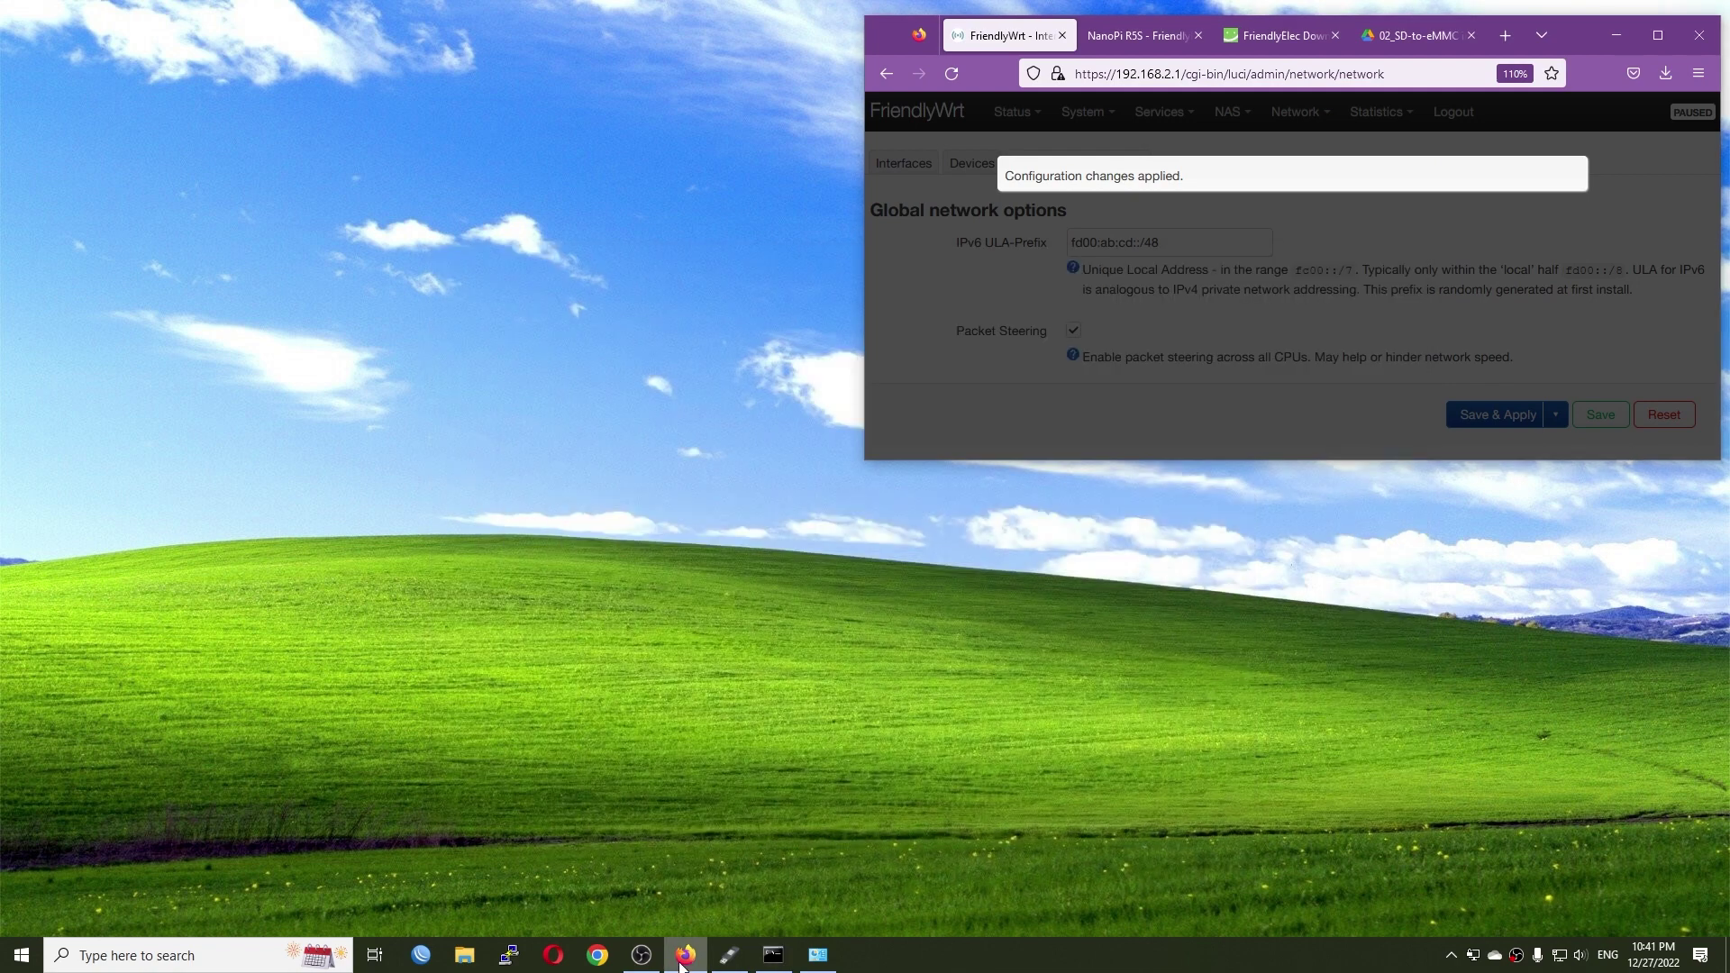
Step: Log in to the router as root in PuTTY and run top in the top-left terminal
click(509, 955)
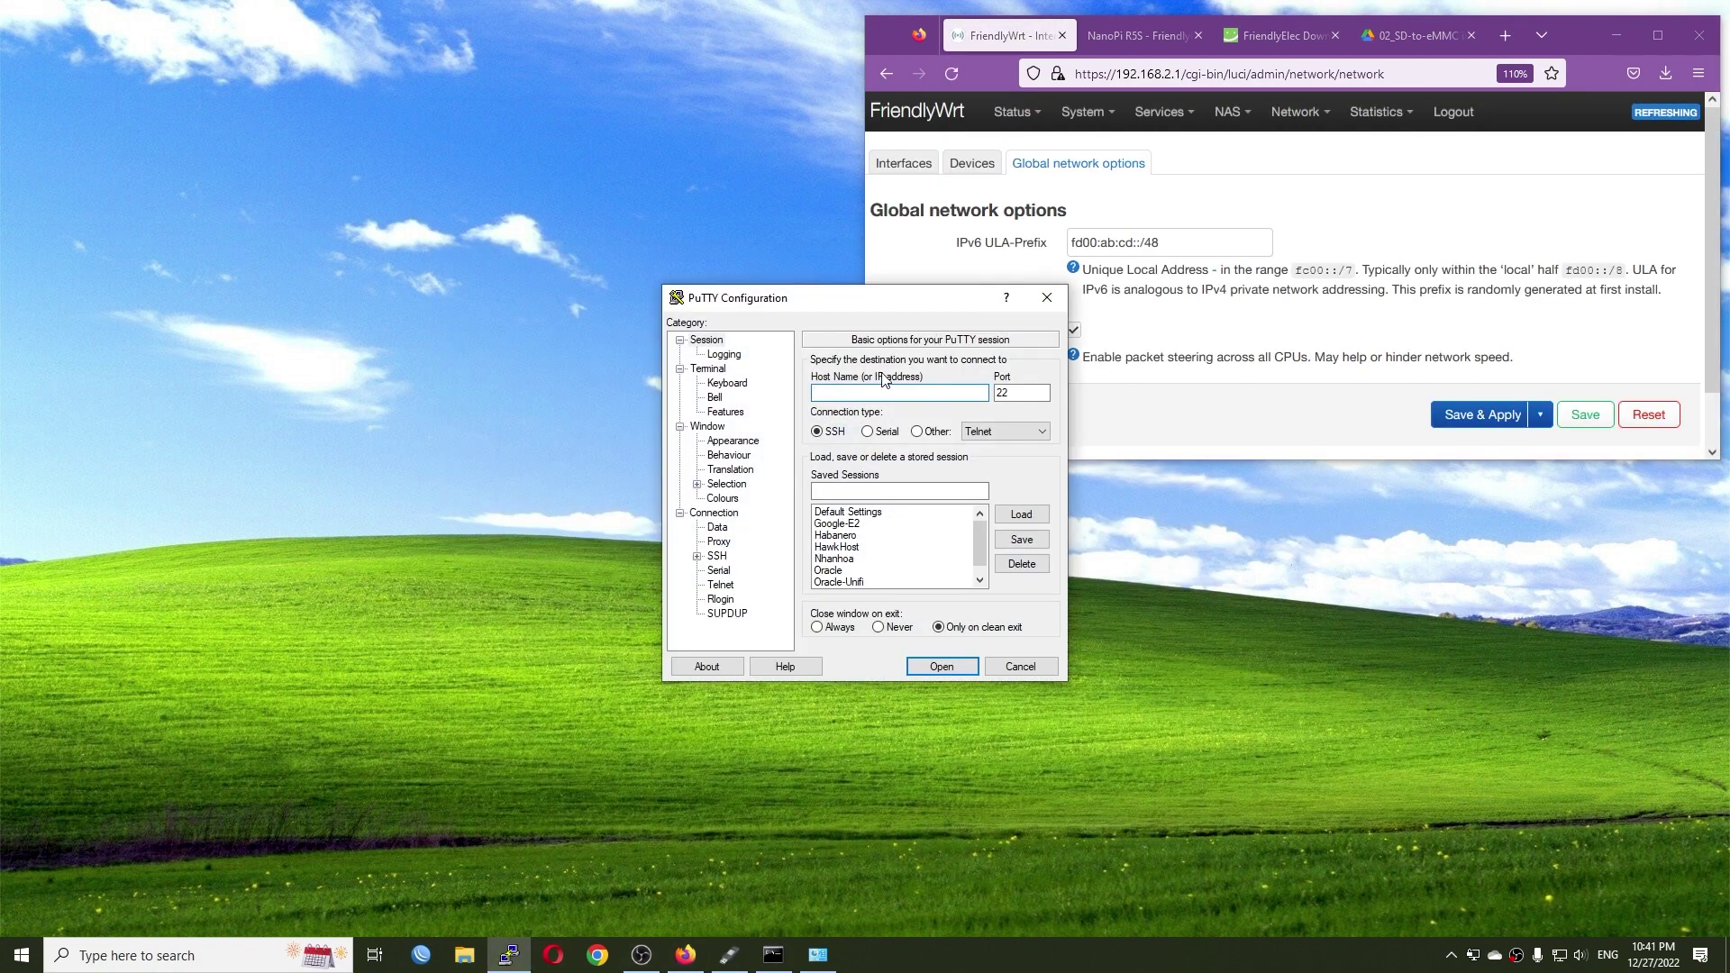
text(1)
key(BackSpace)
key(BackSpace)
key(BackSpace)
key(BackSpace)
key(Return)
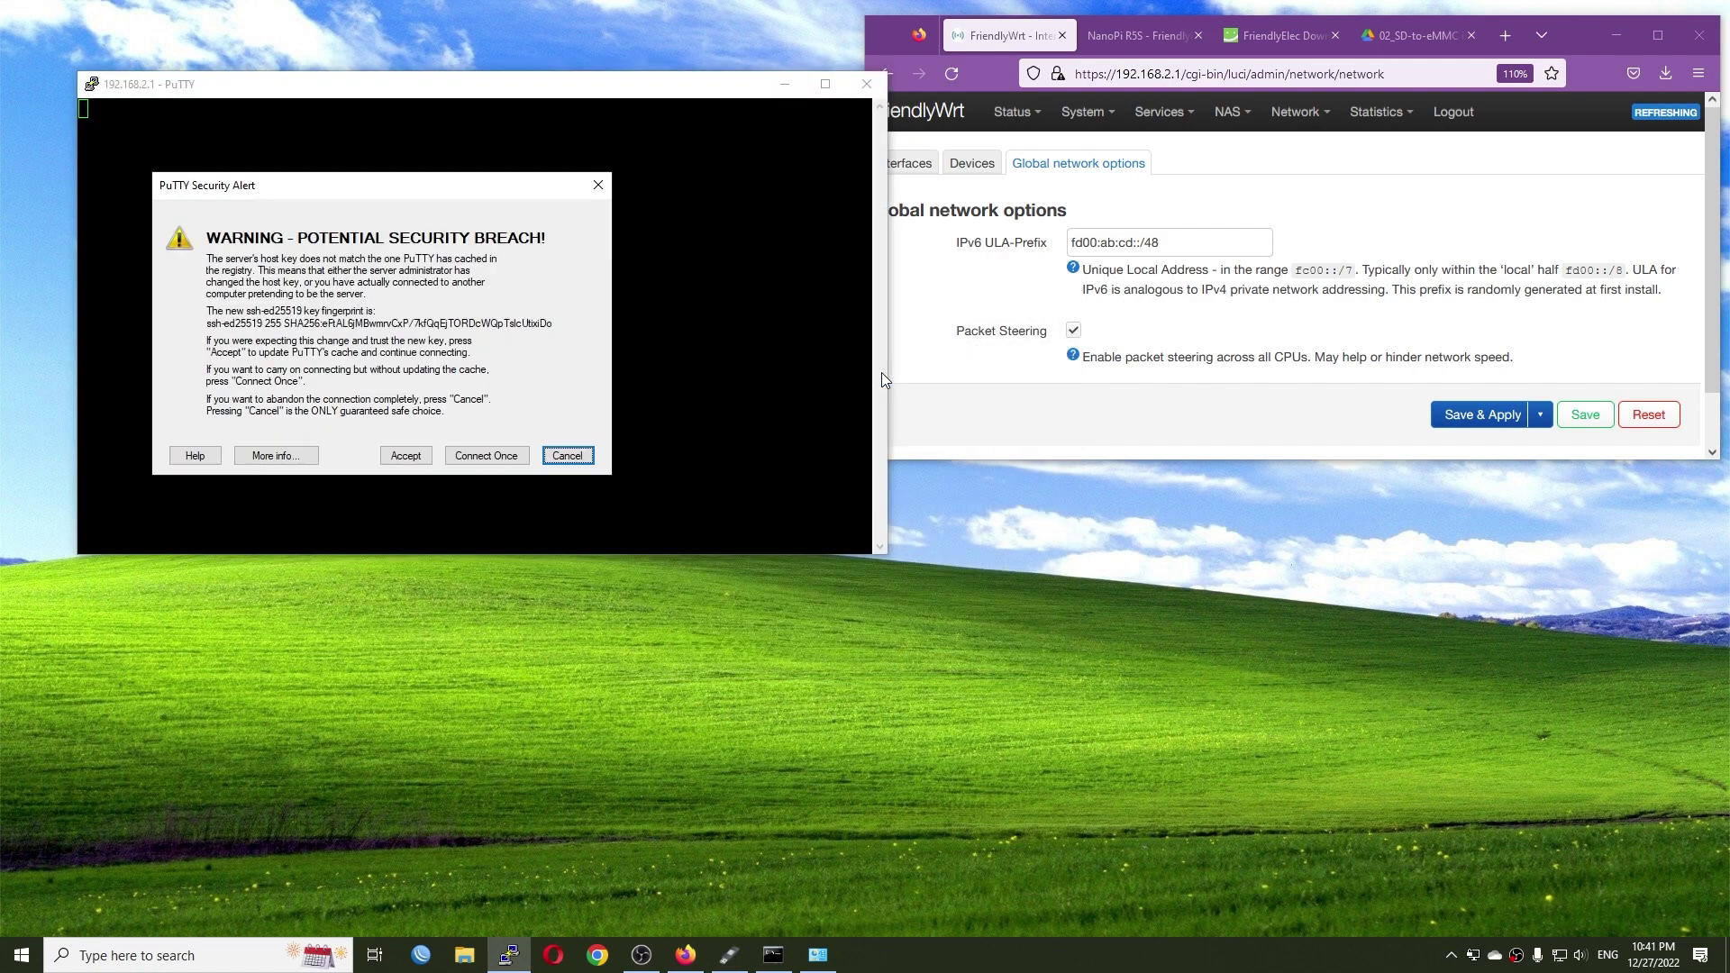
key(Return)
text(root)
key(Return)
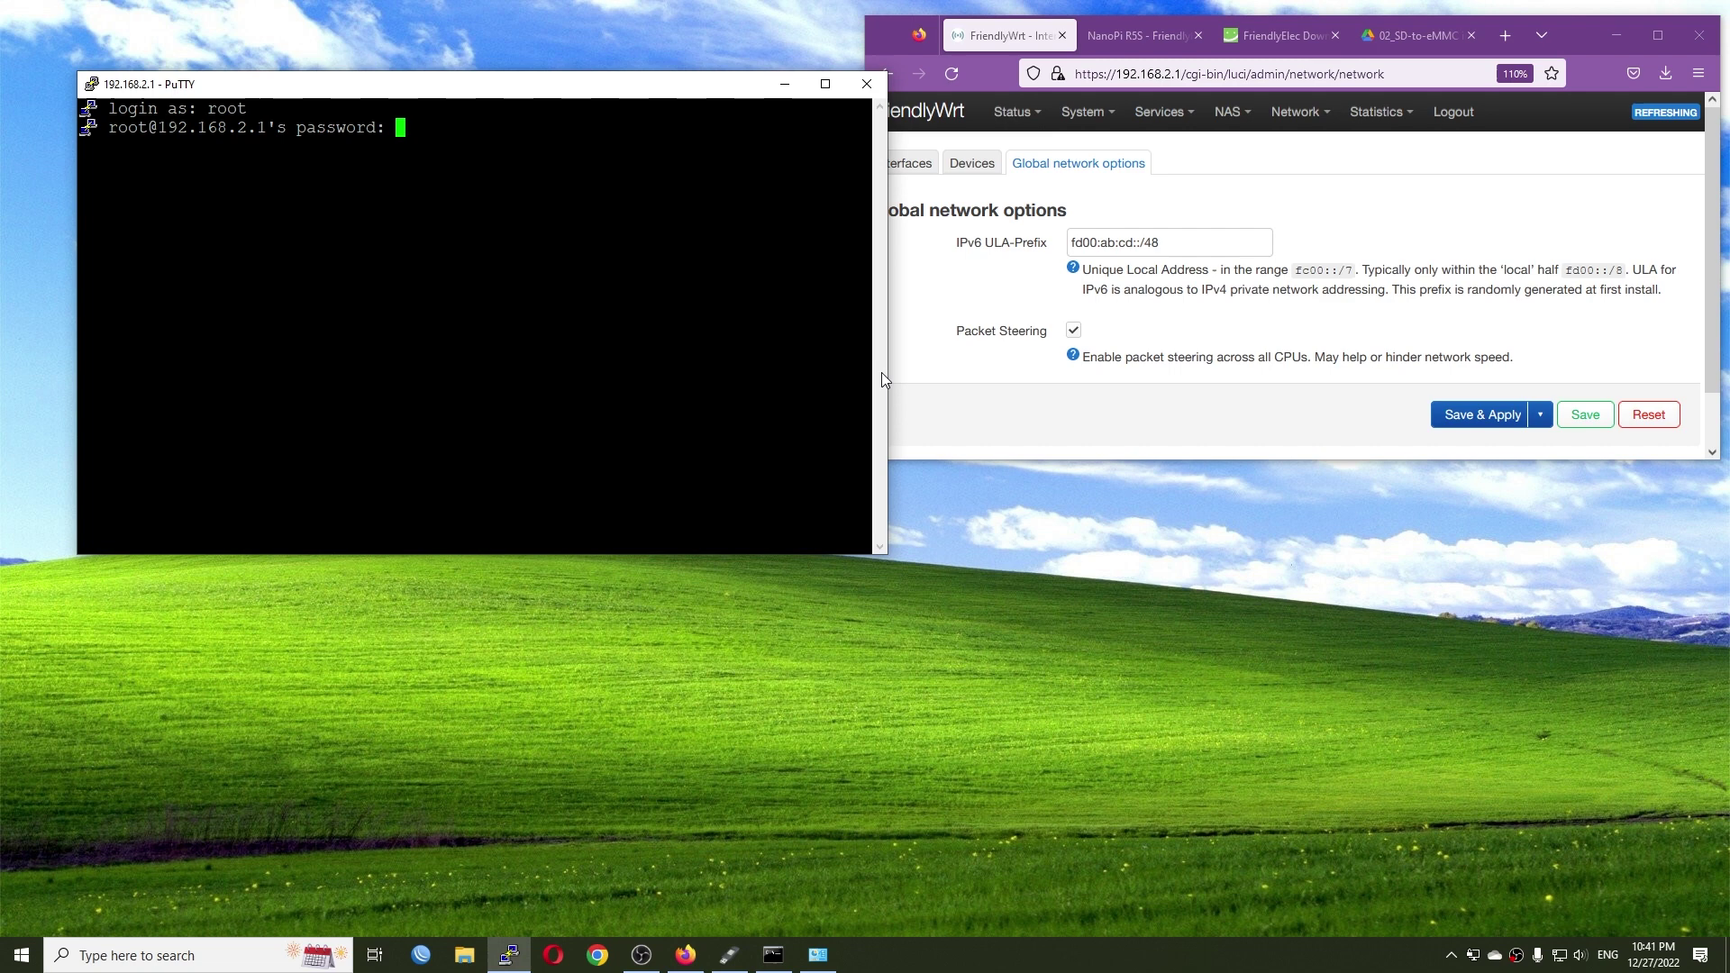
key(Return)
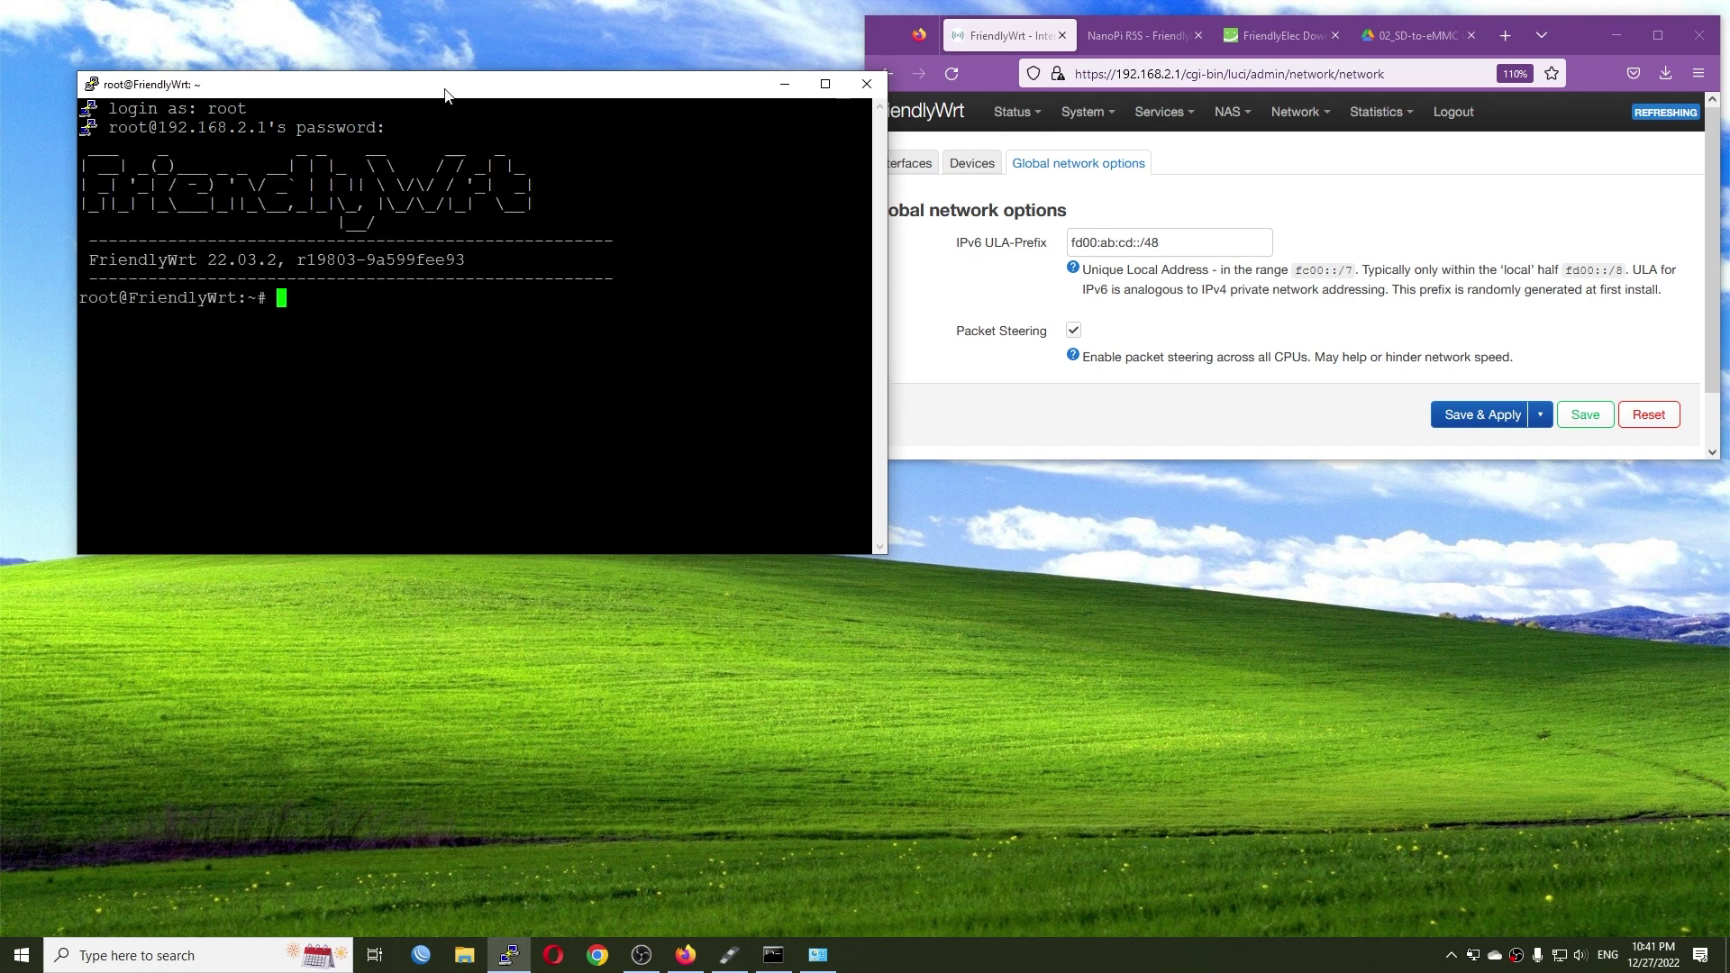
drag(445, 93, 397, 31)
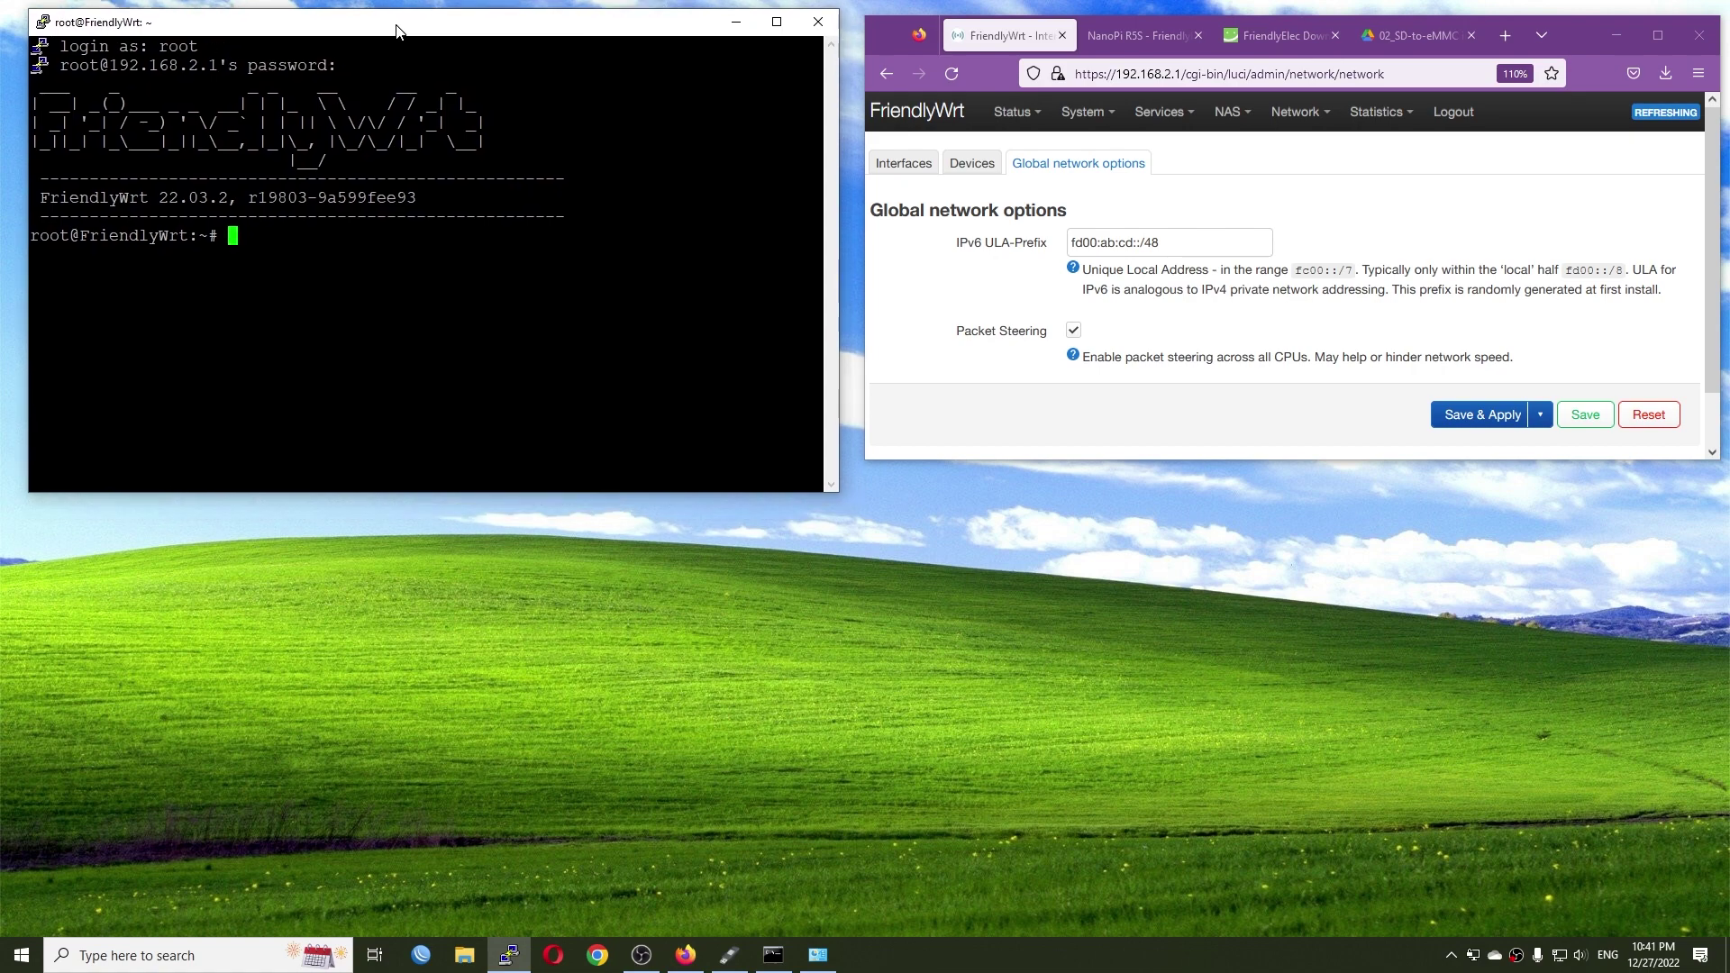
text(top)
key(Return)
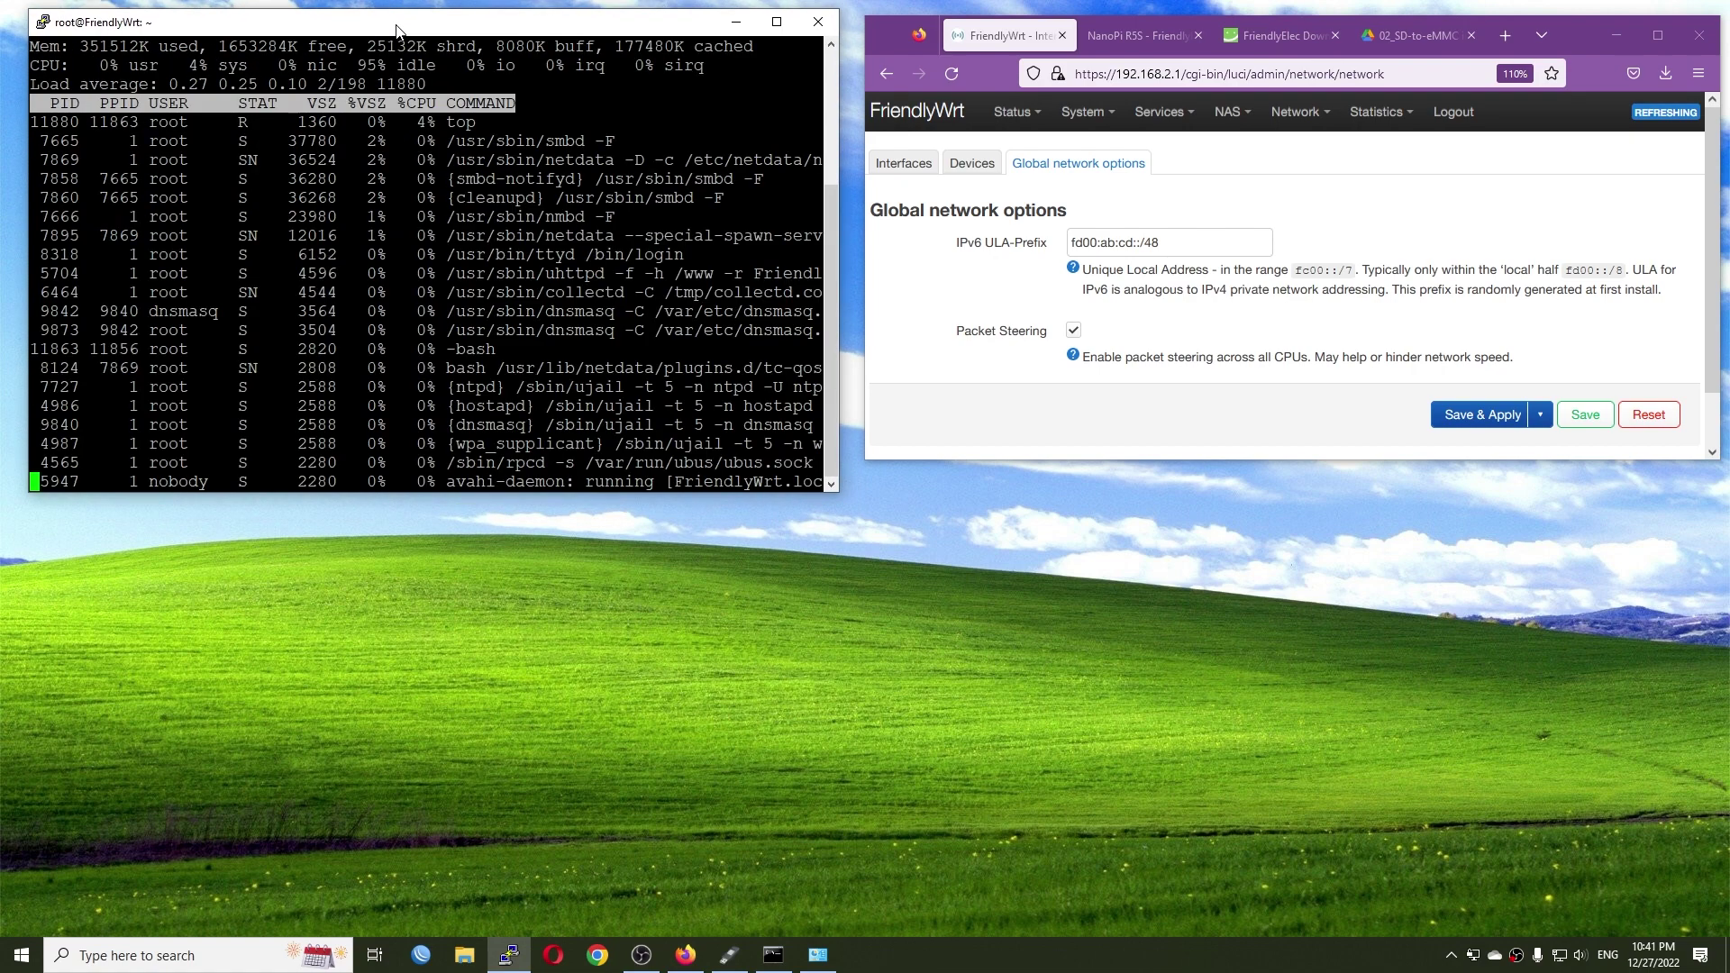
Step: Open a second PuTTY session to 192.168.2.1 and log in as root
right_click(509, 955)
click(474, 856)
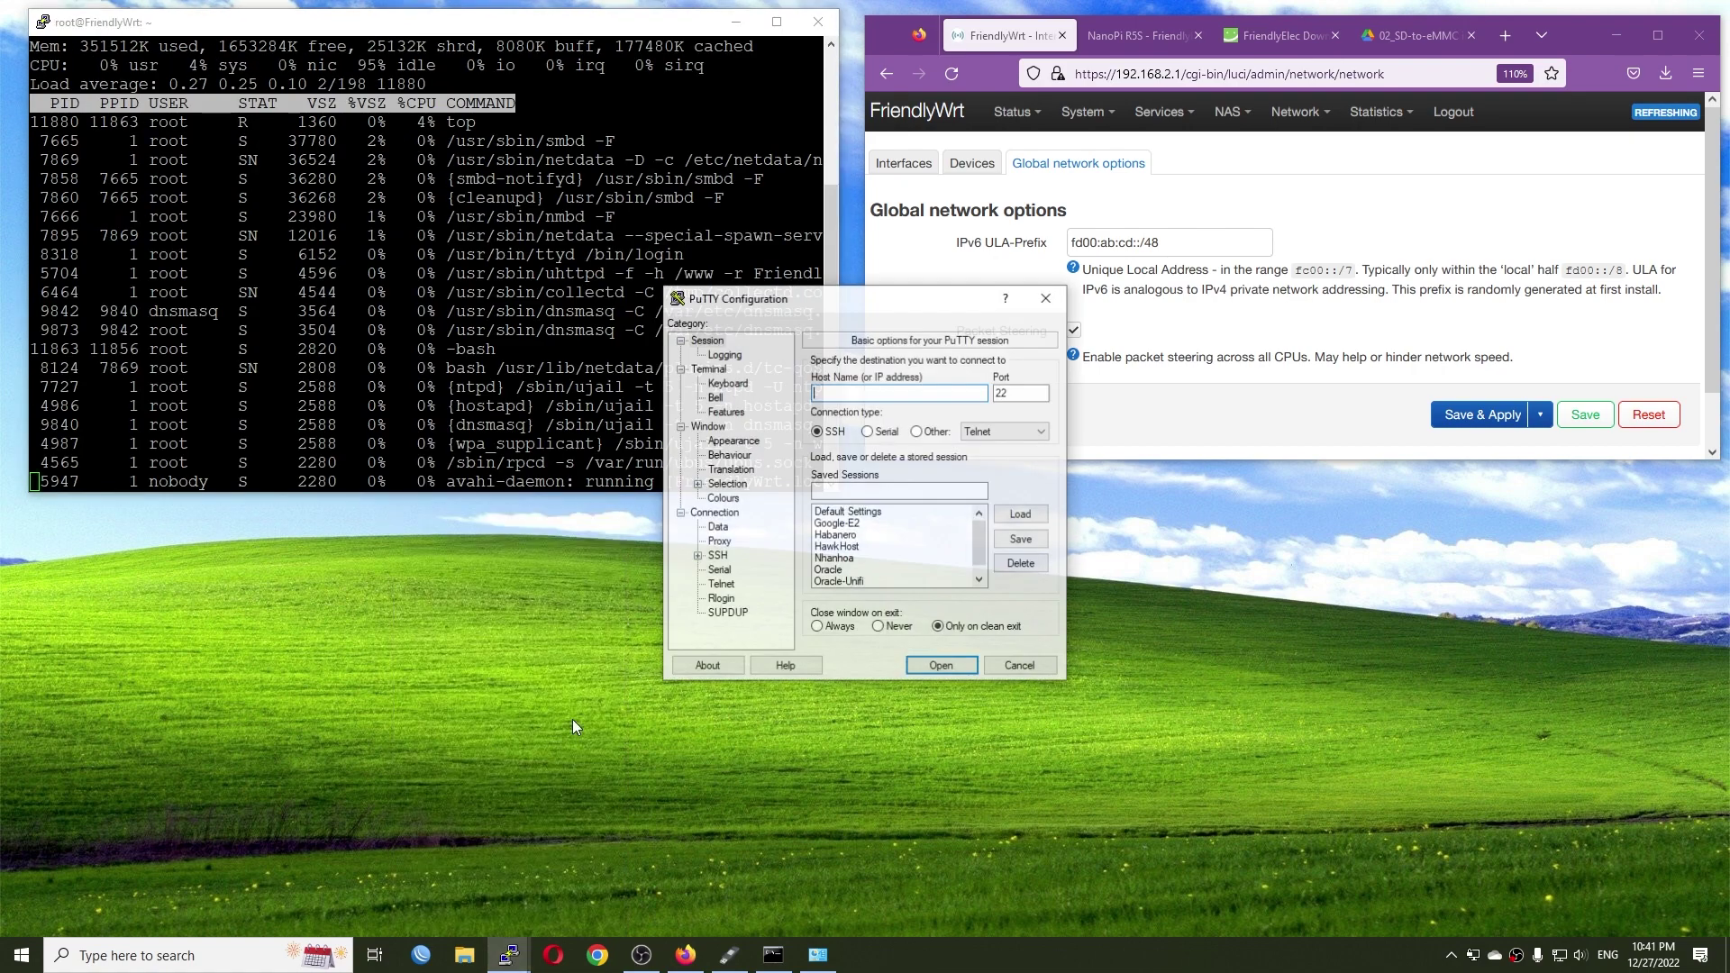
text(192.168.)
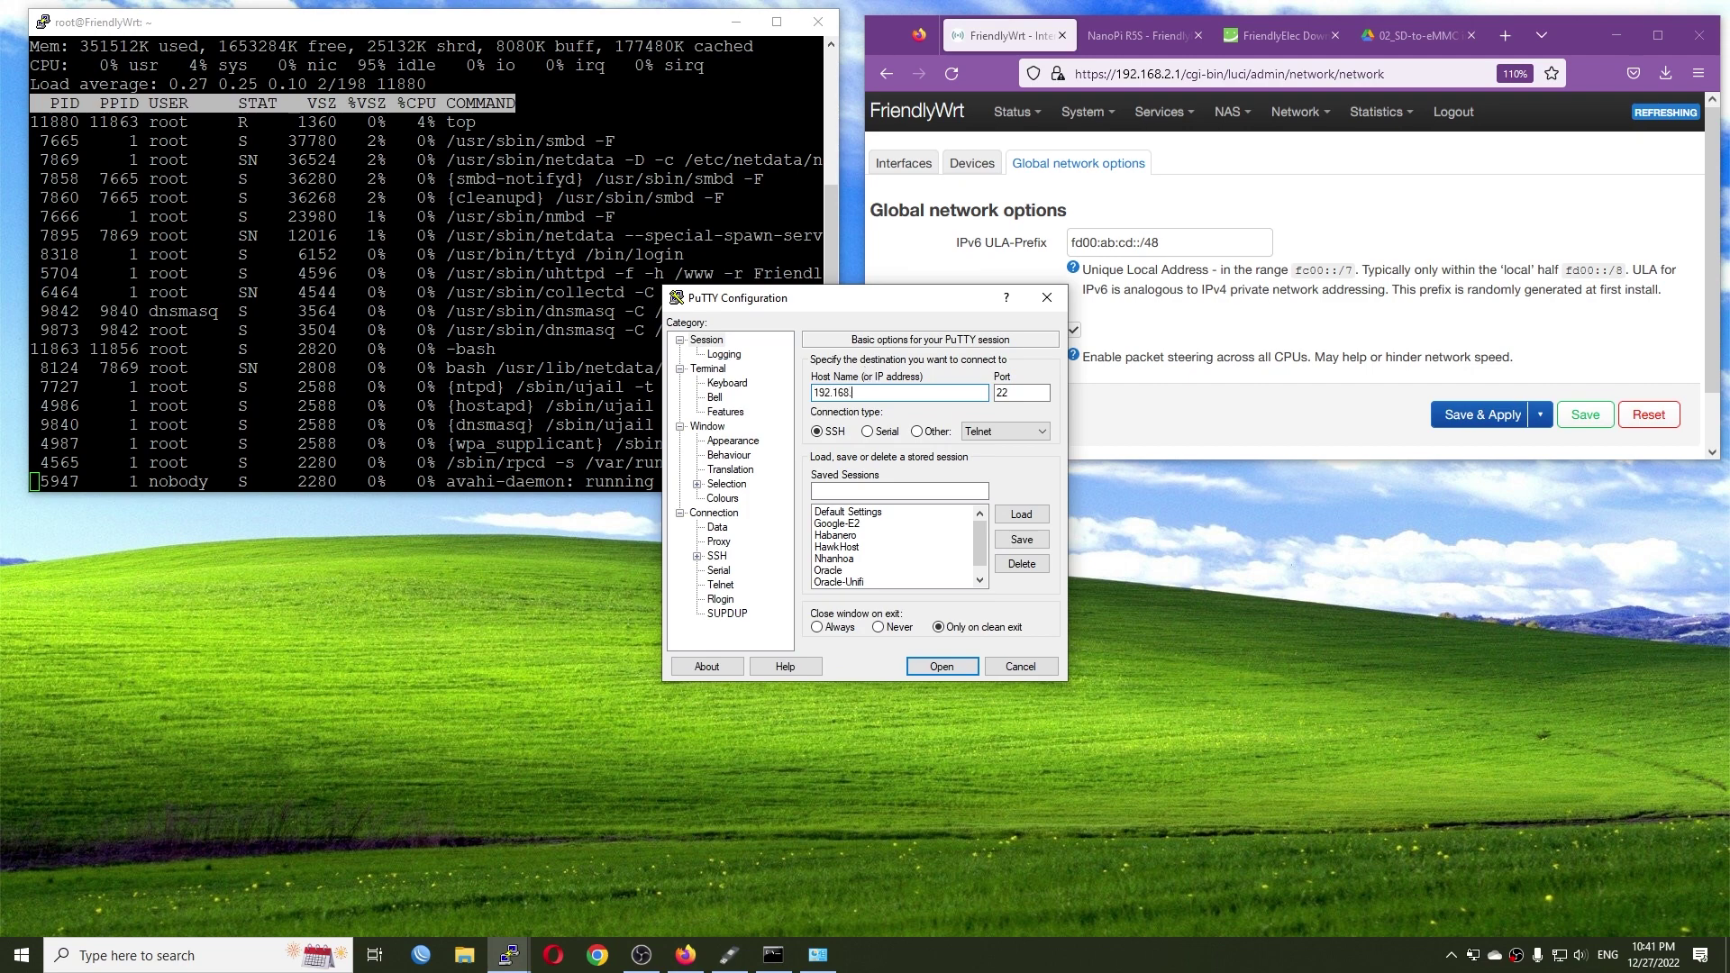
text(2.1)
key(Return)
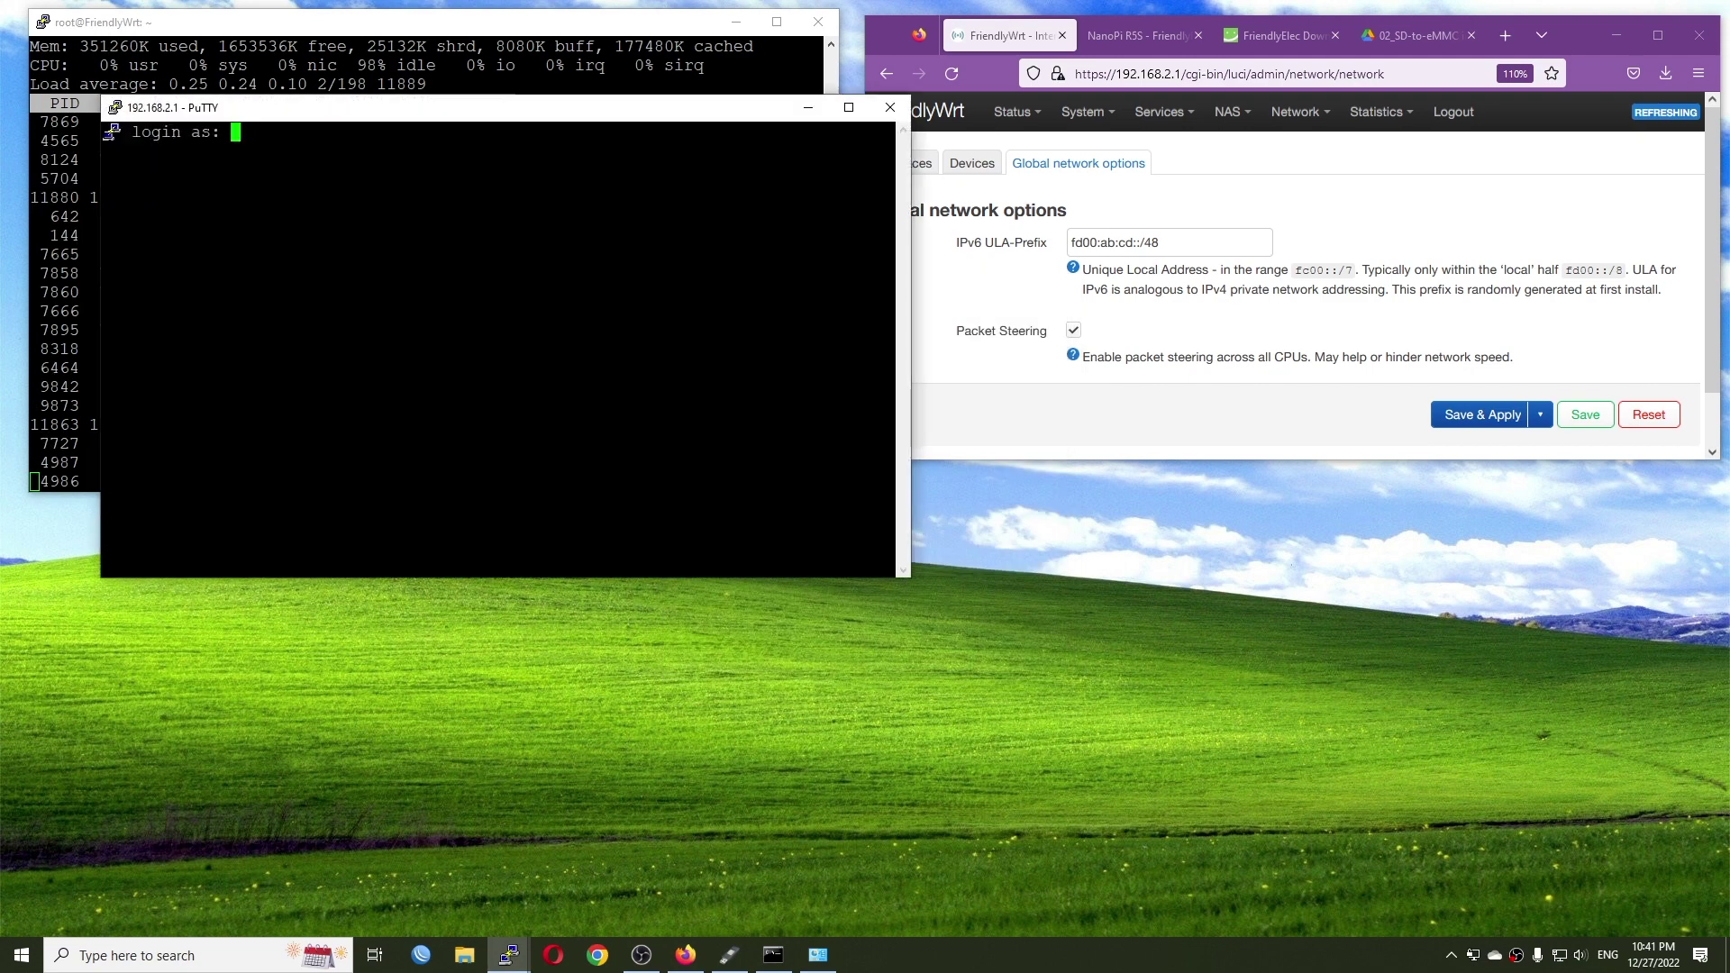
text(root)
key(Return)
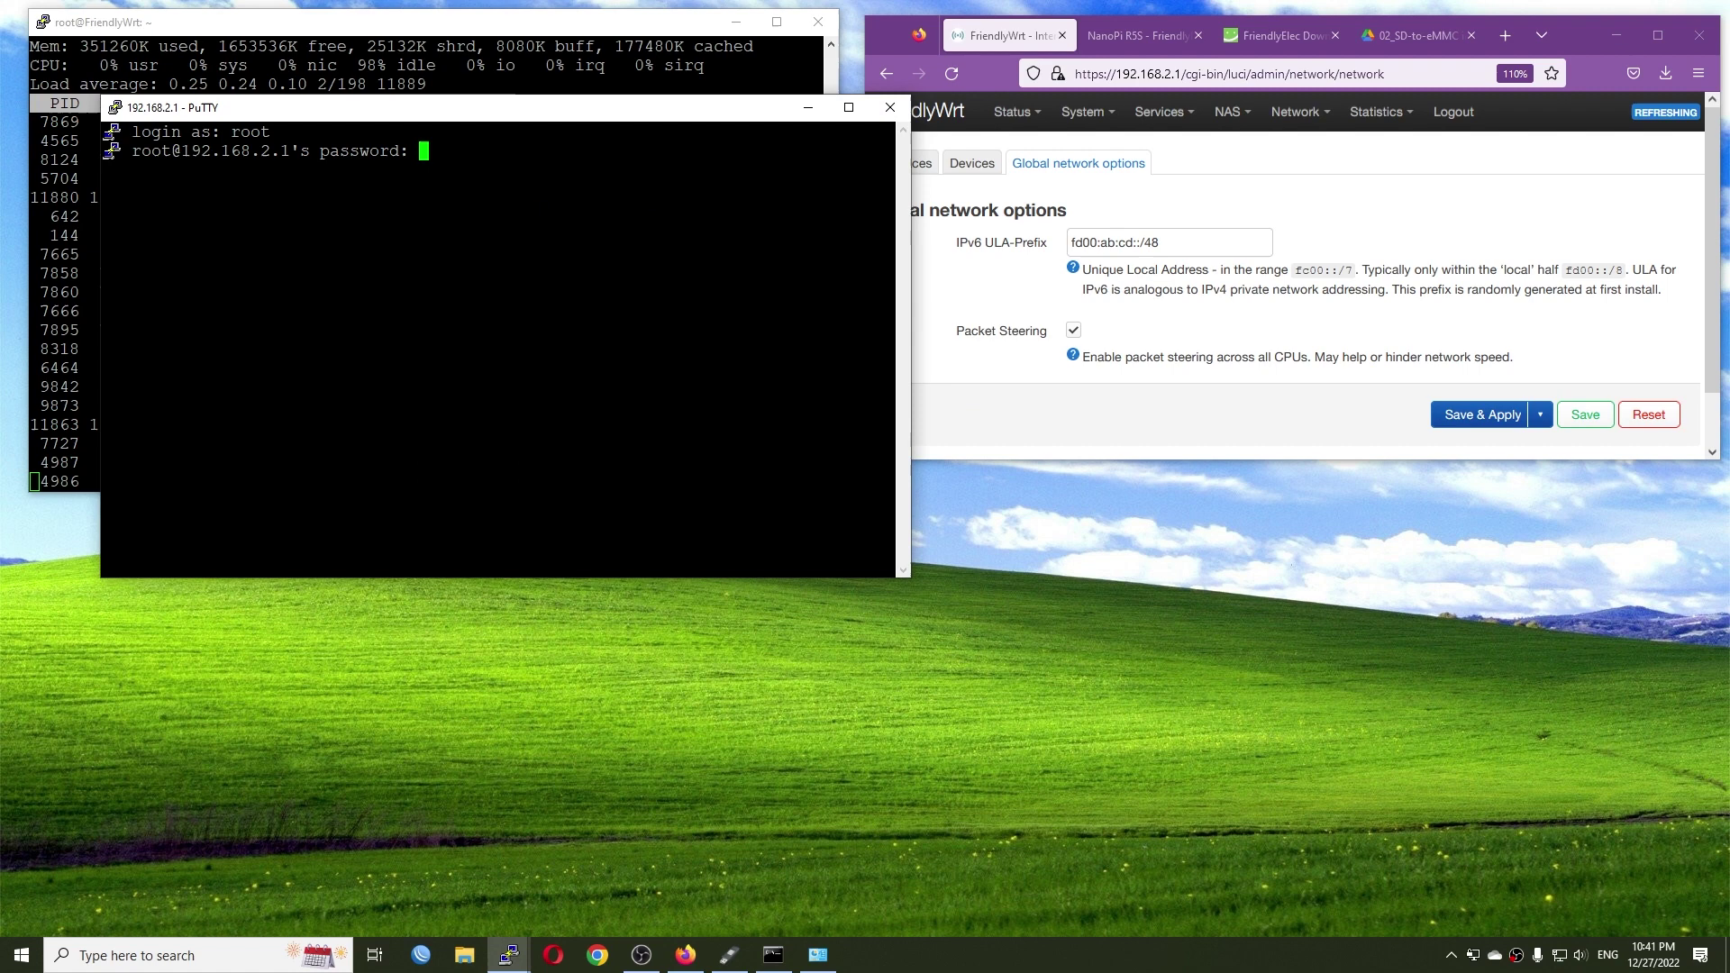
key(Return)
Step: Run opkg update, install htop, and launch it in the window below top
text(htop)
key(Return)
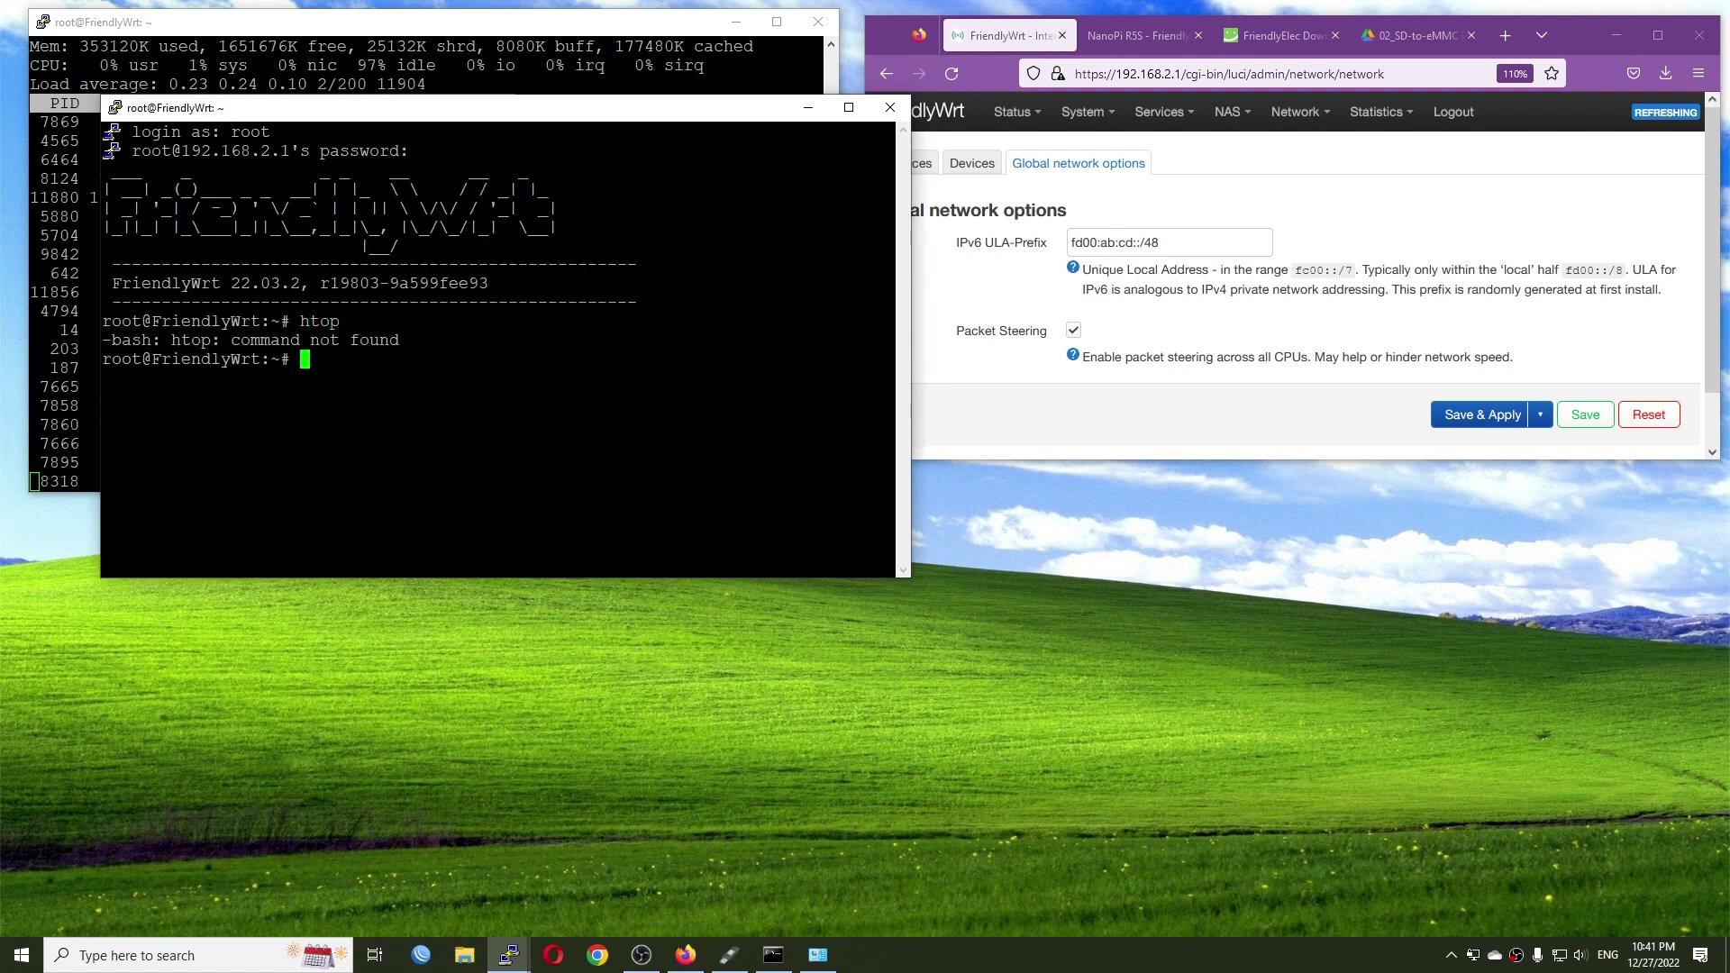
text(opkg updat)
text(e)
key(Return)
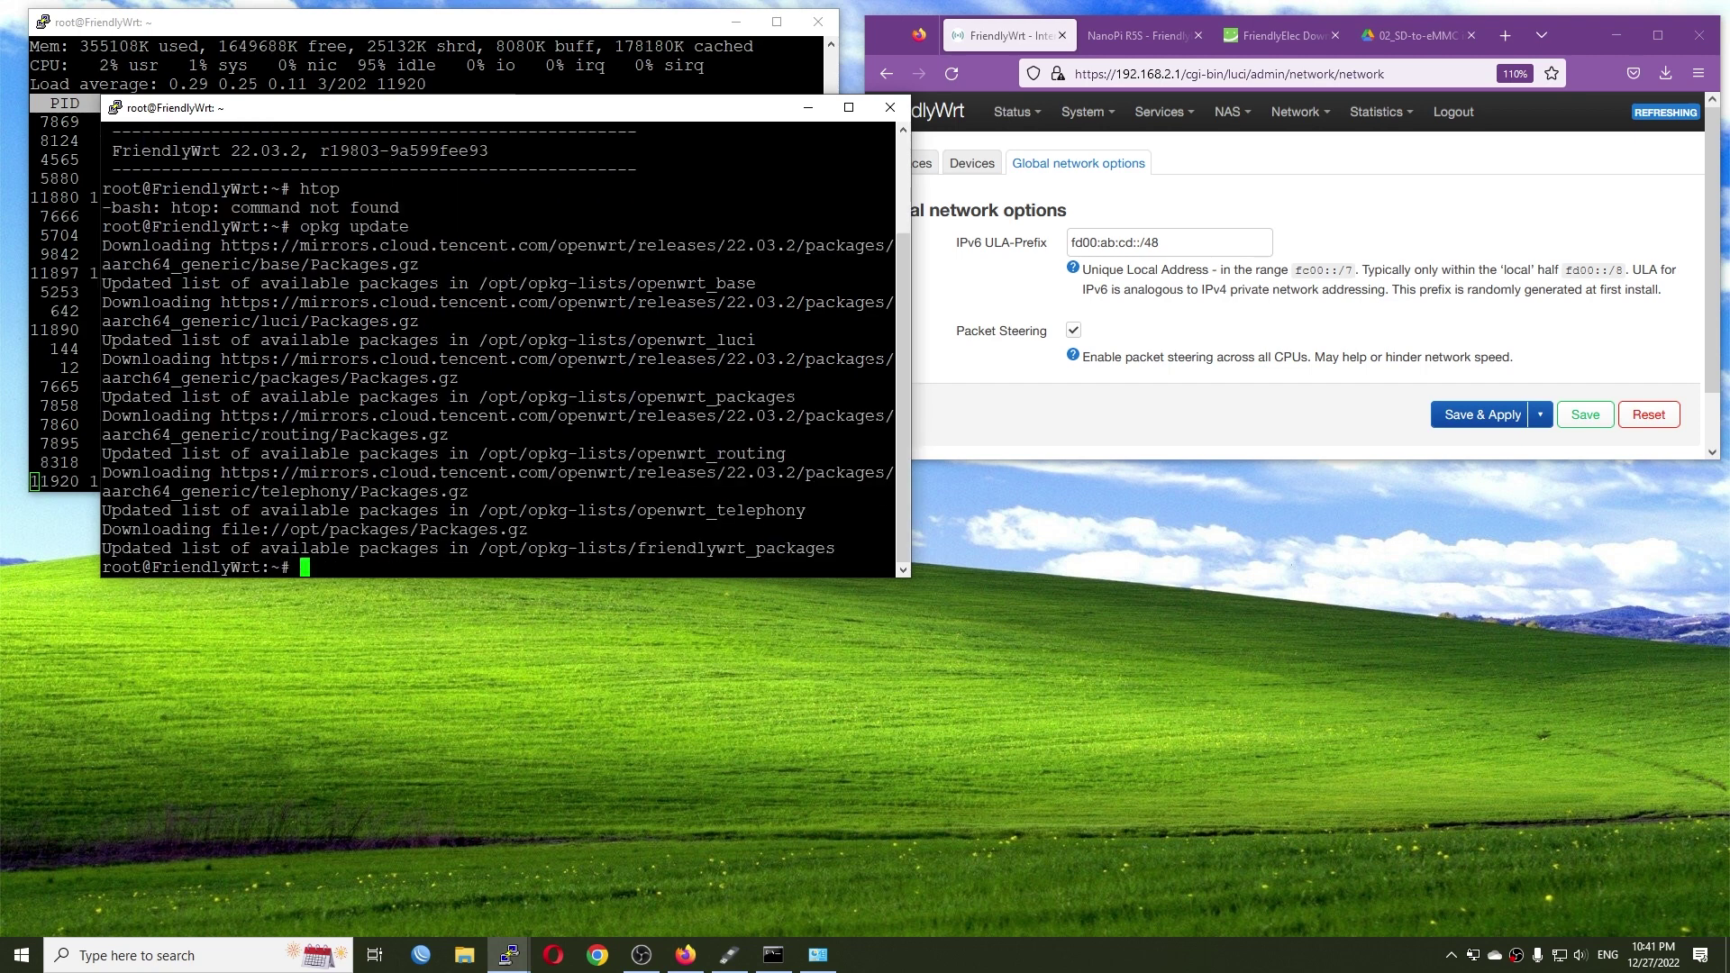
text(opkg install )
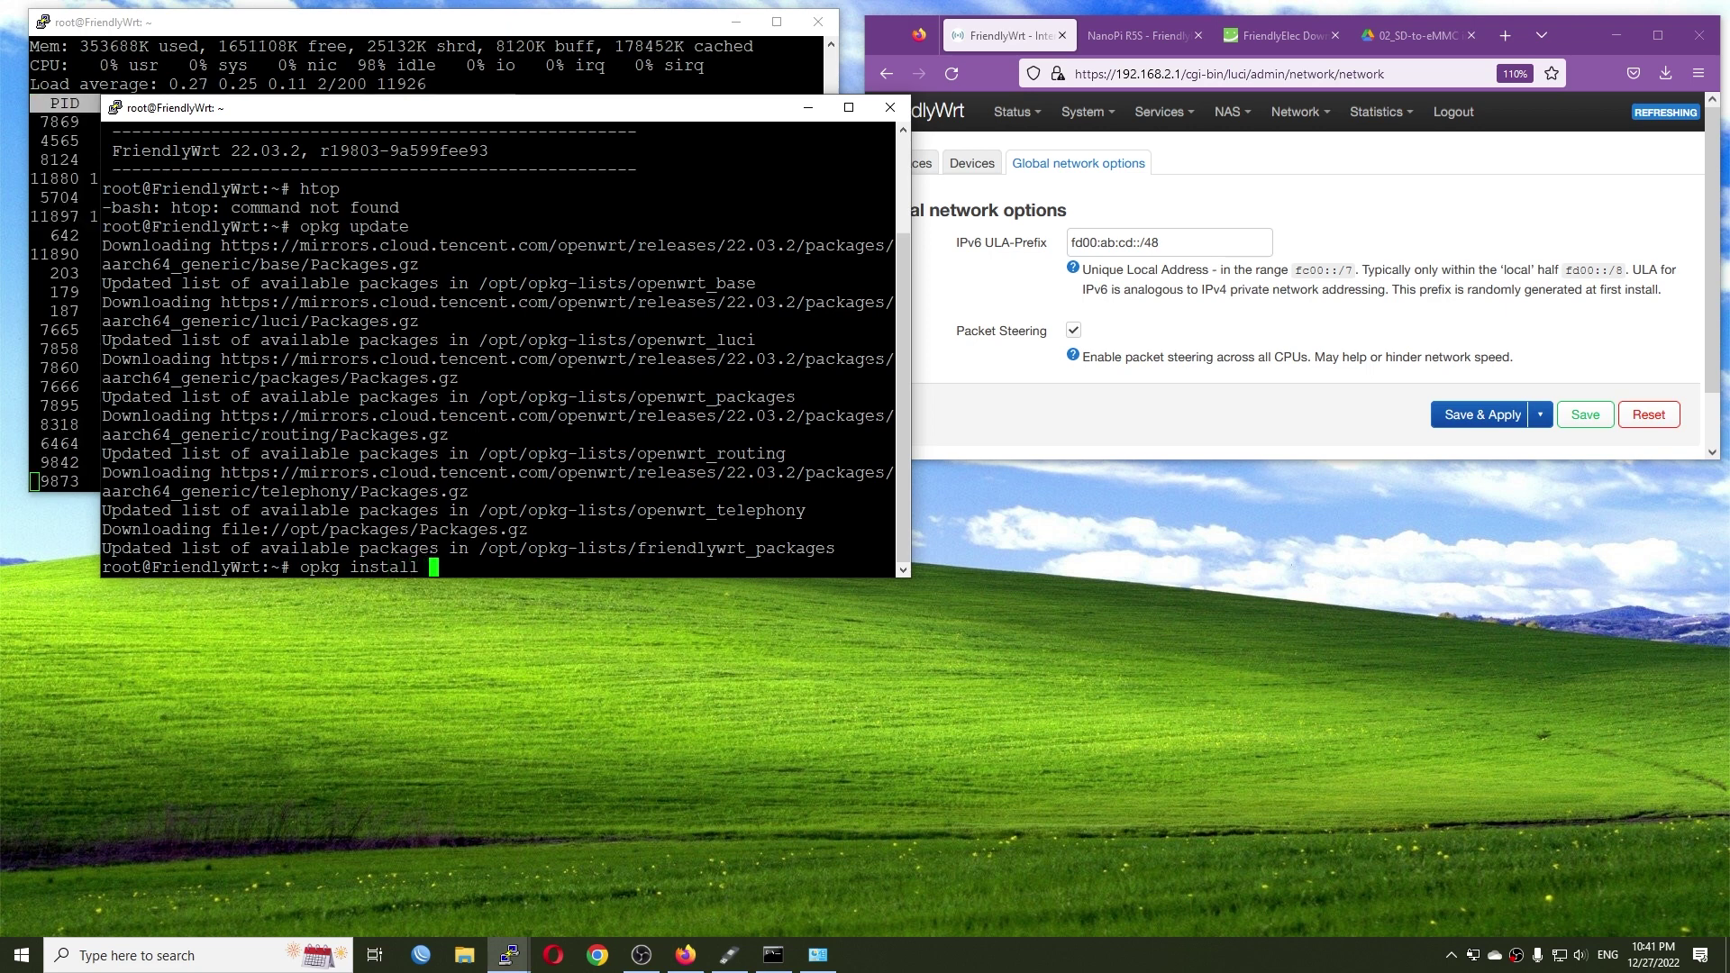
text(htop)
key(Return)
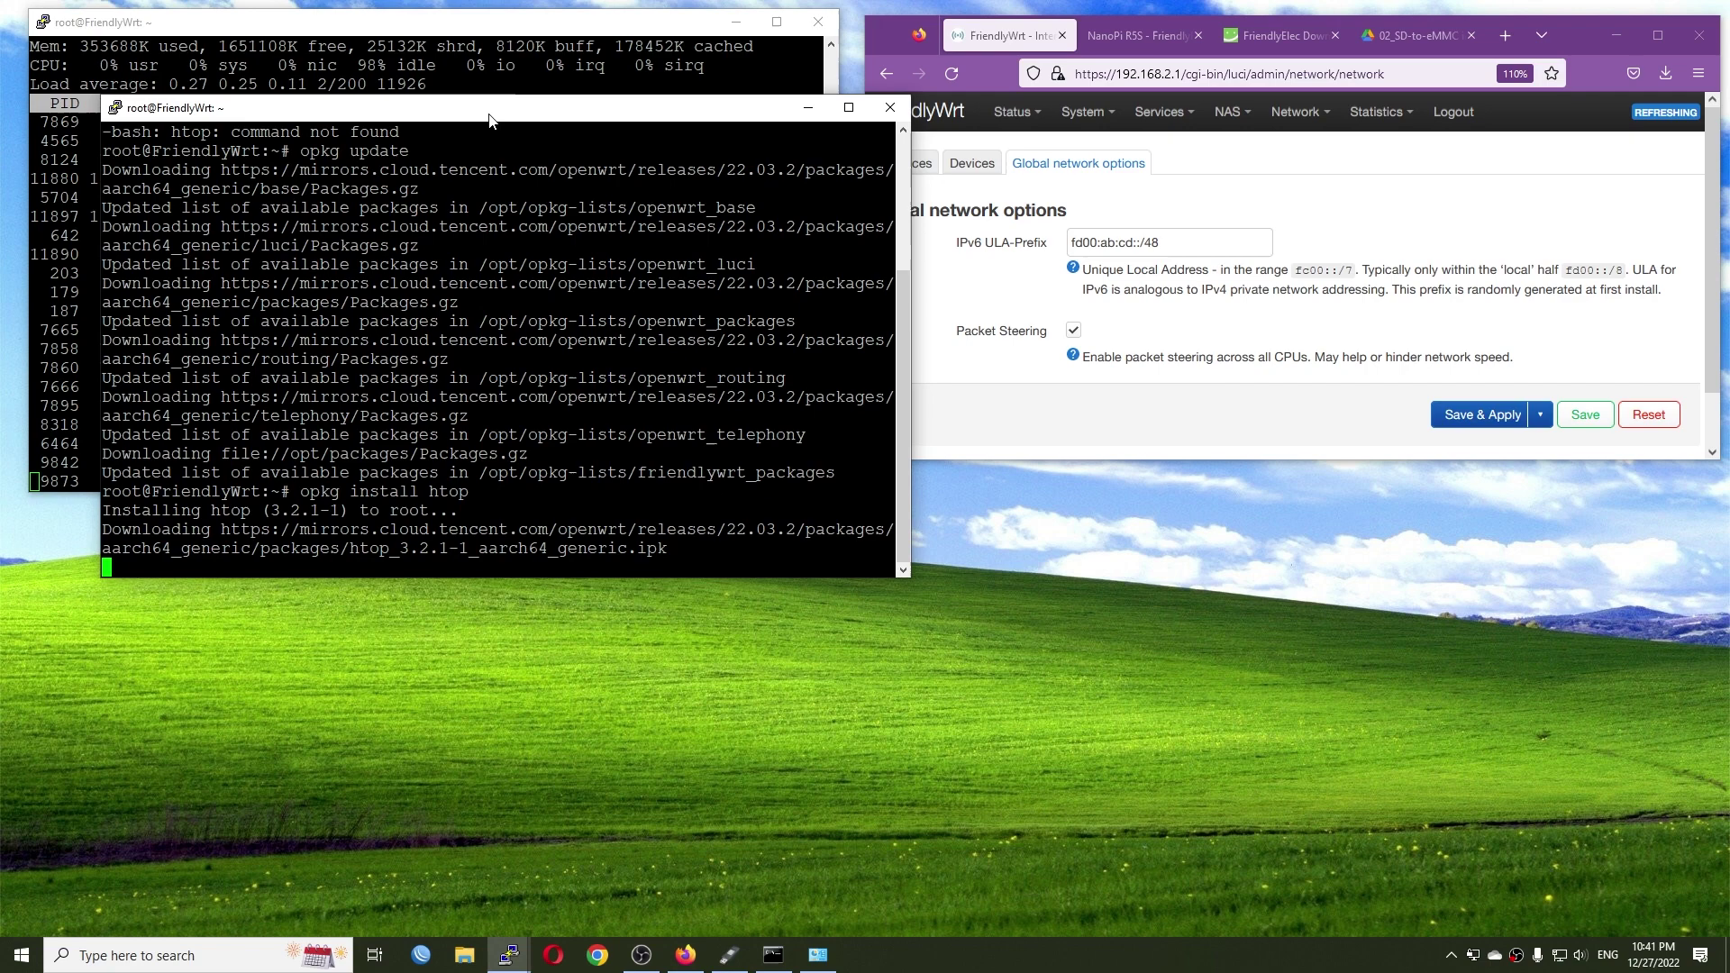
drag(488, 113, 414, 512)
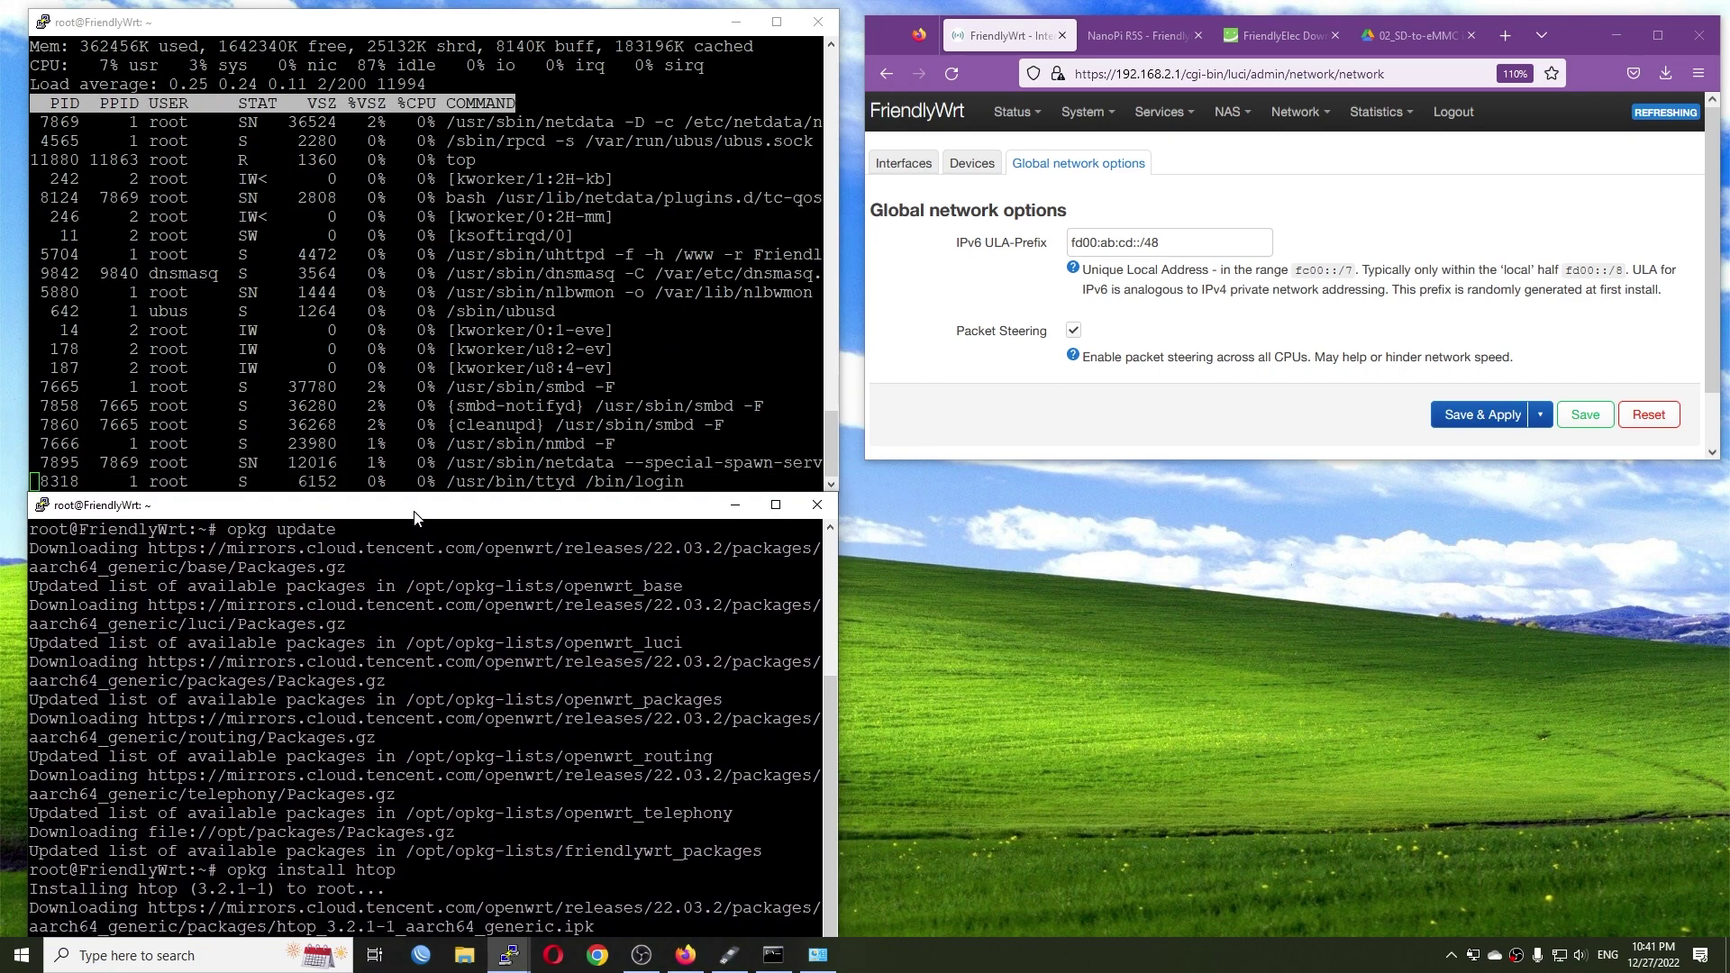
key(Return)
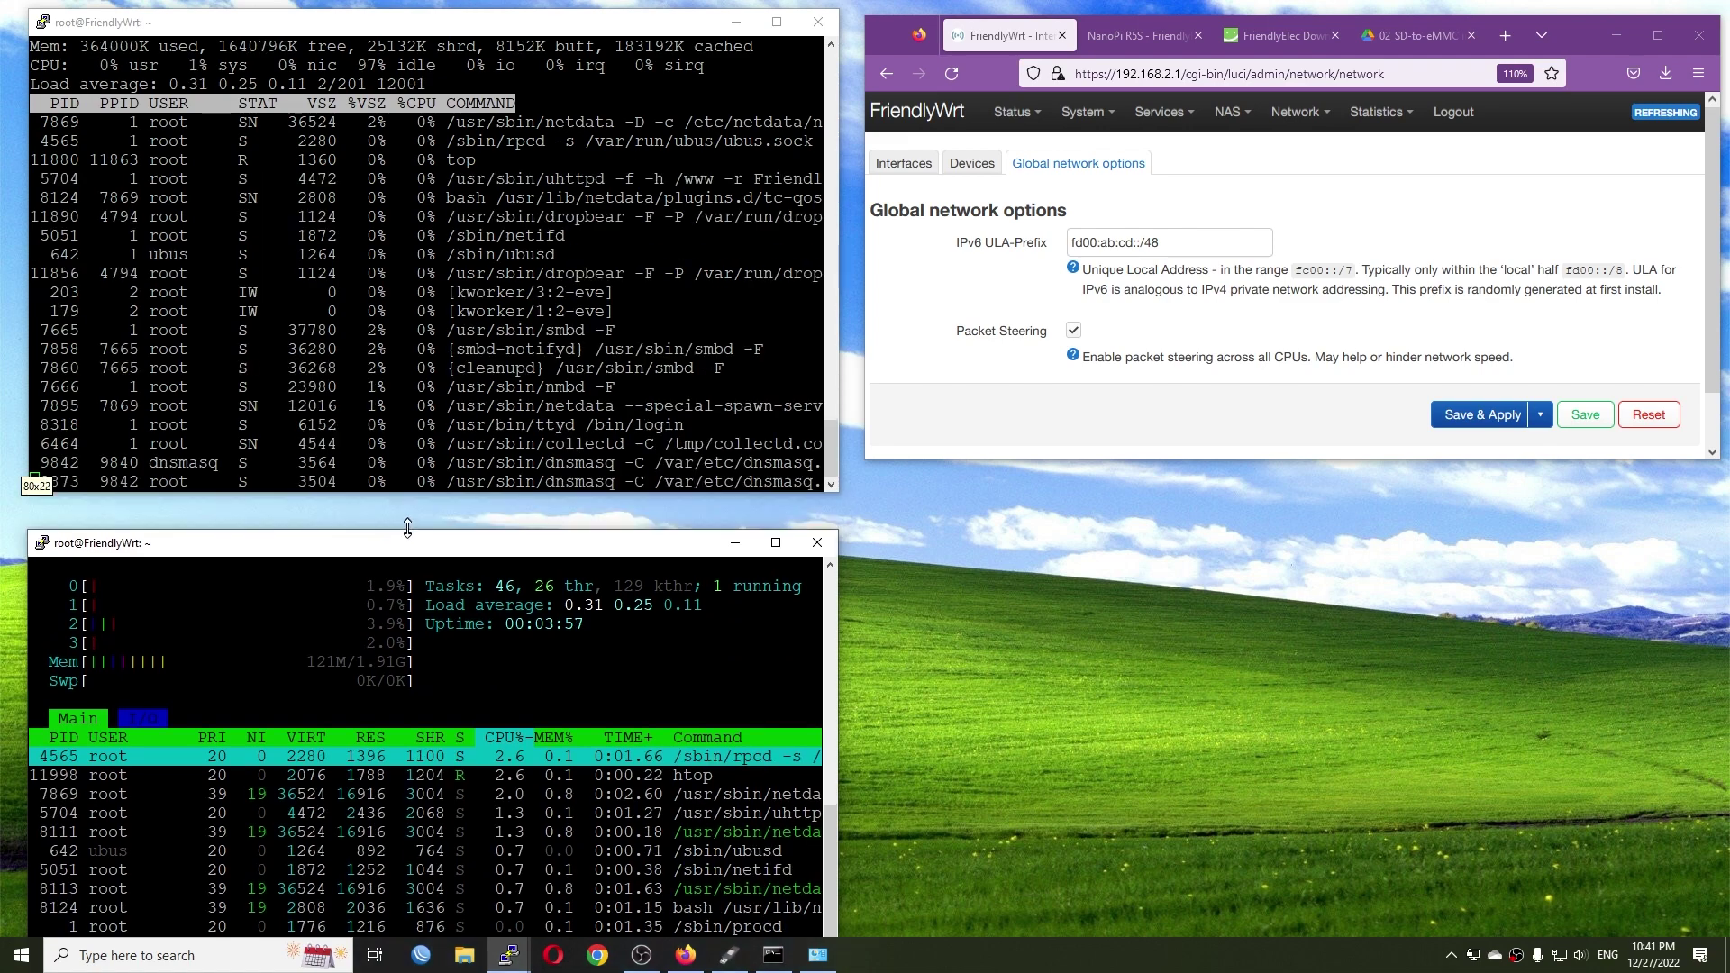
drag(411, 508, 394, 520)
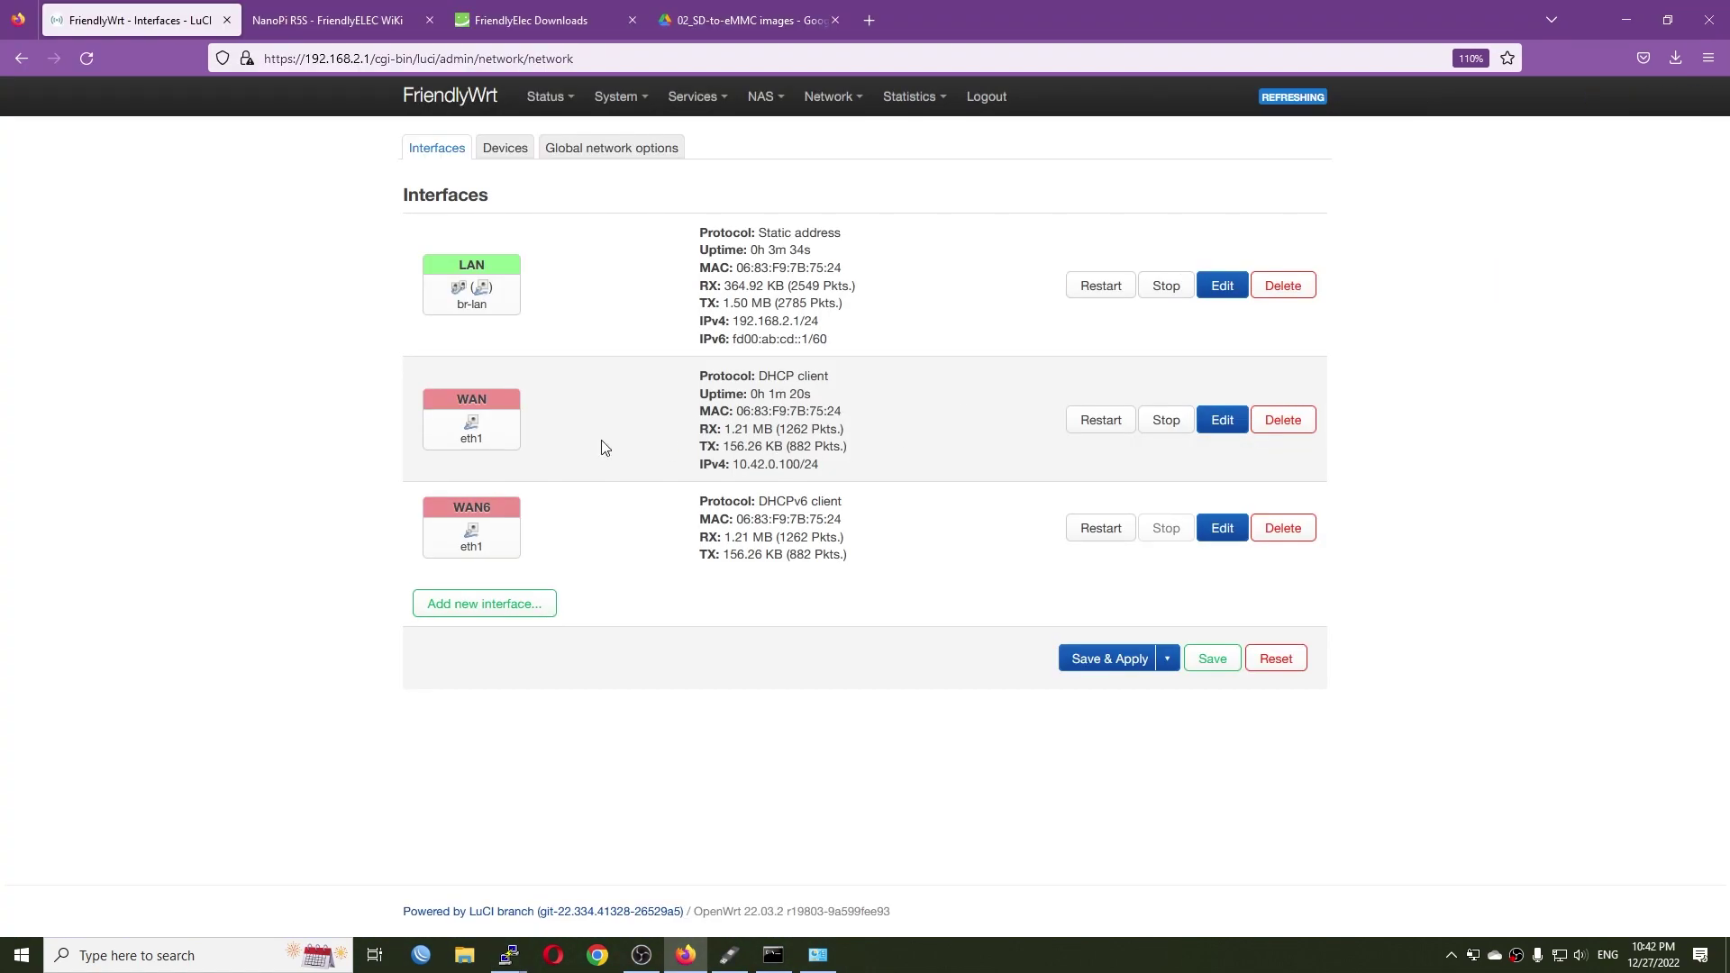
Step: Dock Firefox beside the terminals and check the global network options and firewall offloading settings
drag(495, 448, 471, 443)
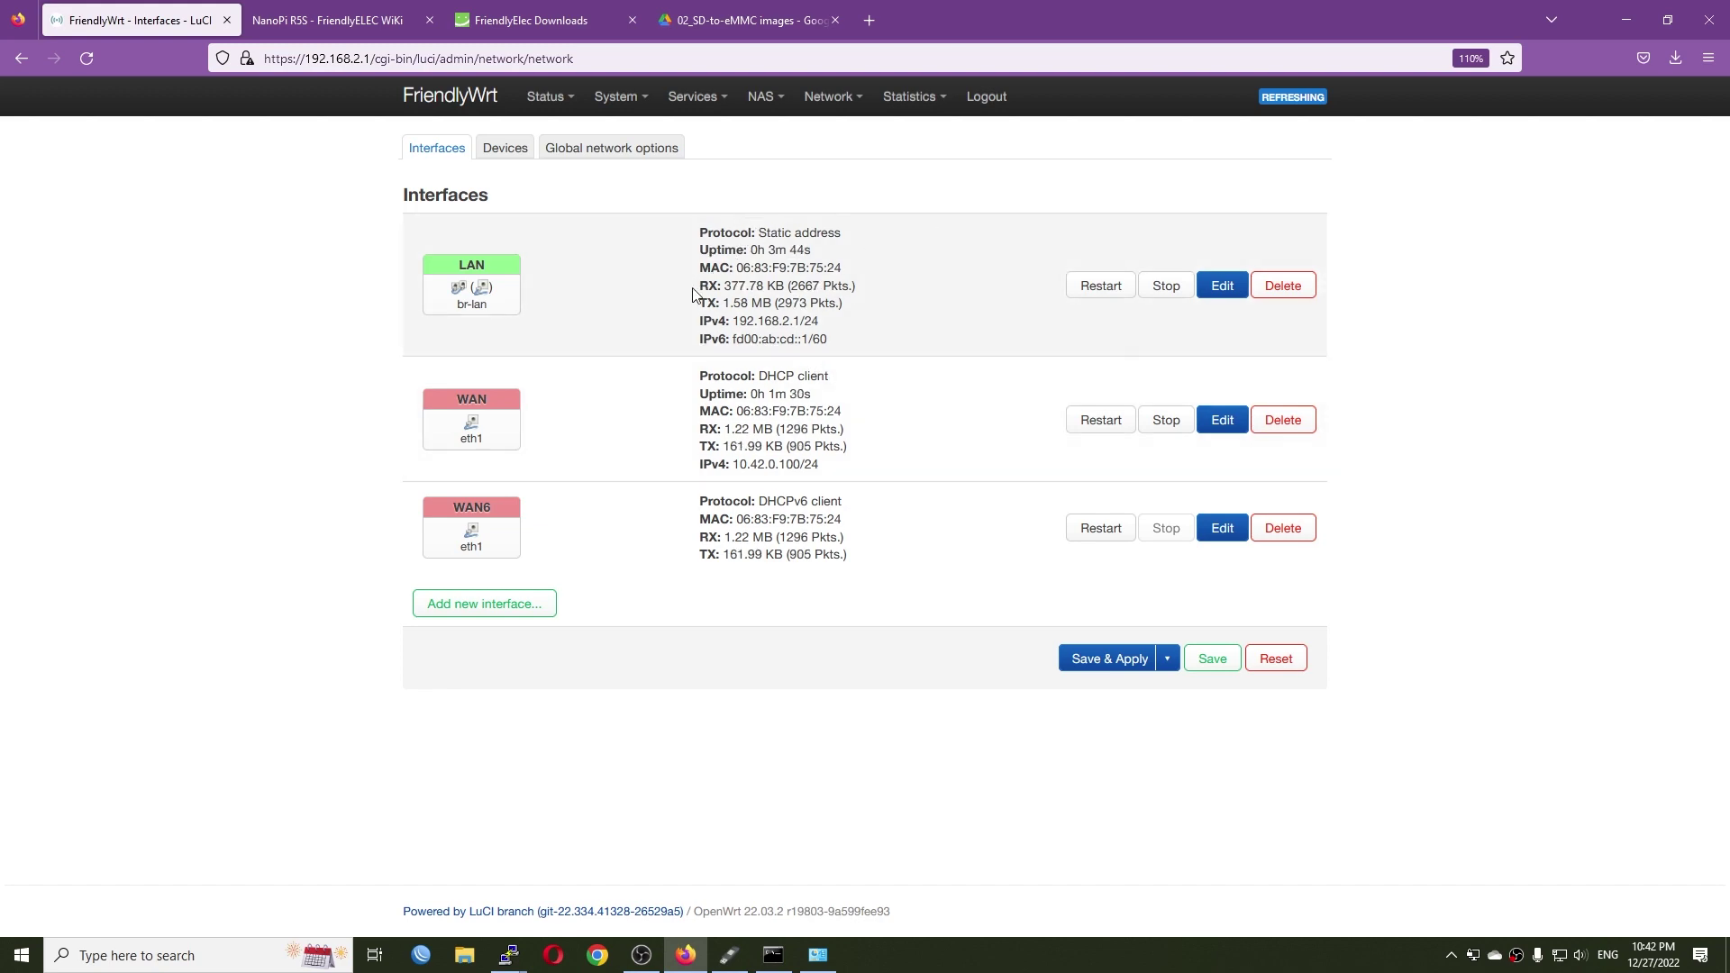
key(super+Down)
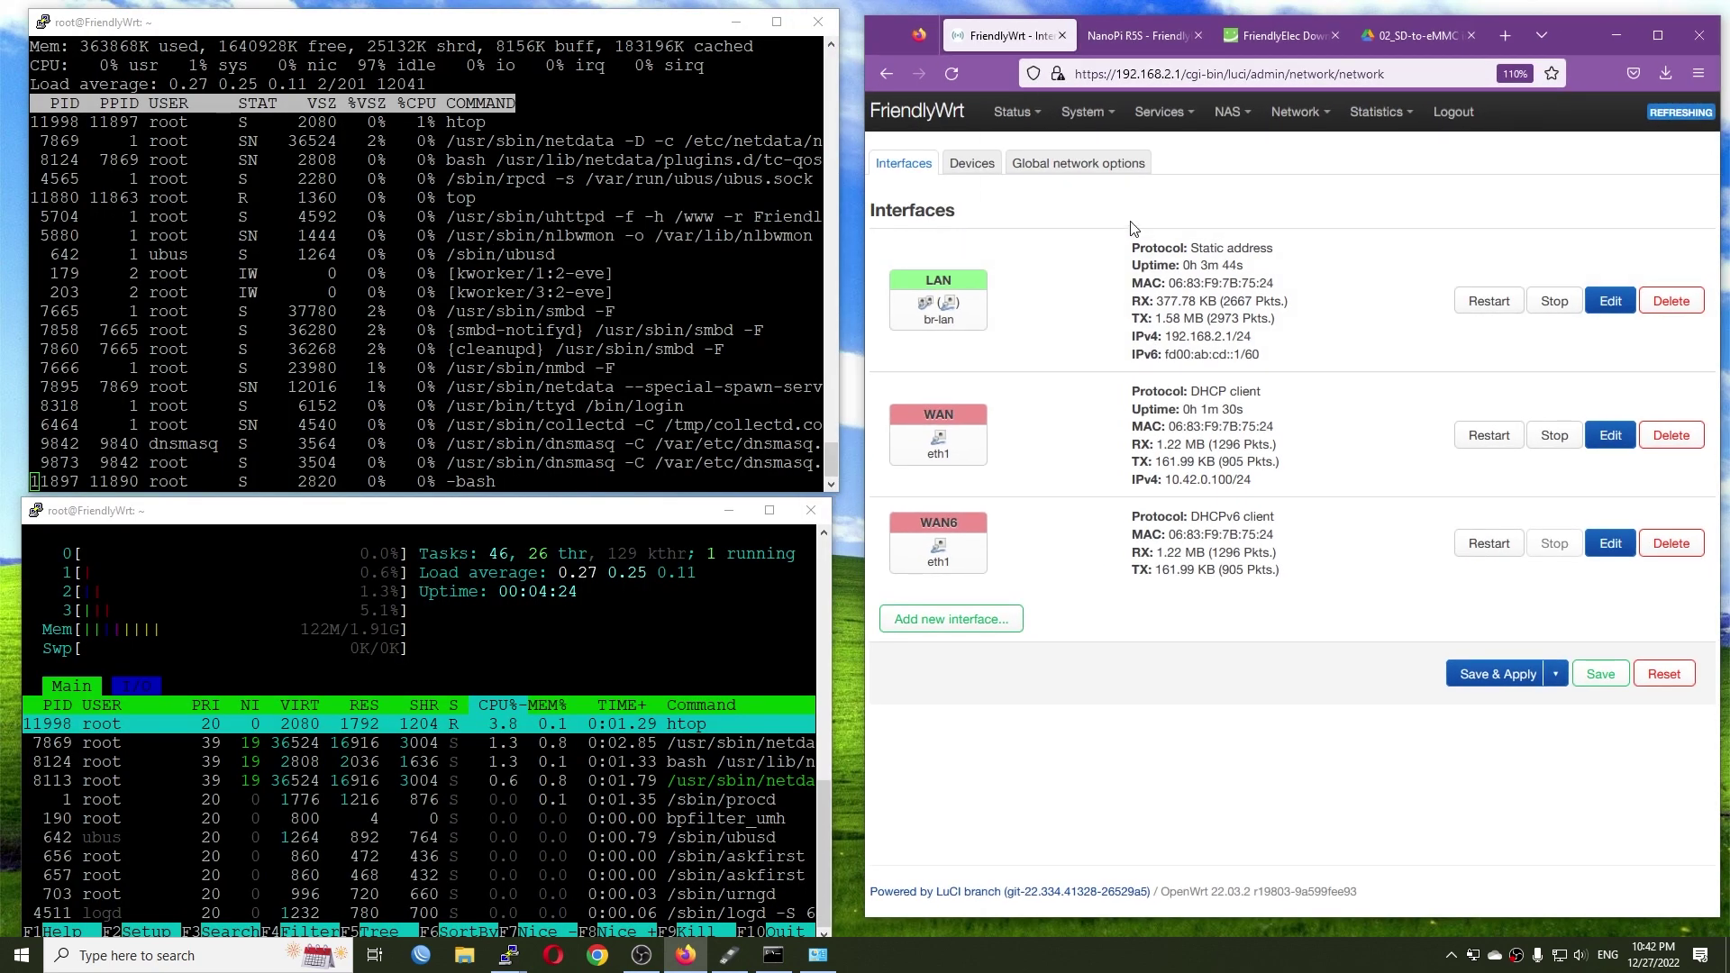
click(1127, 164)
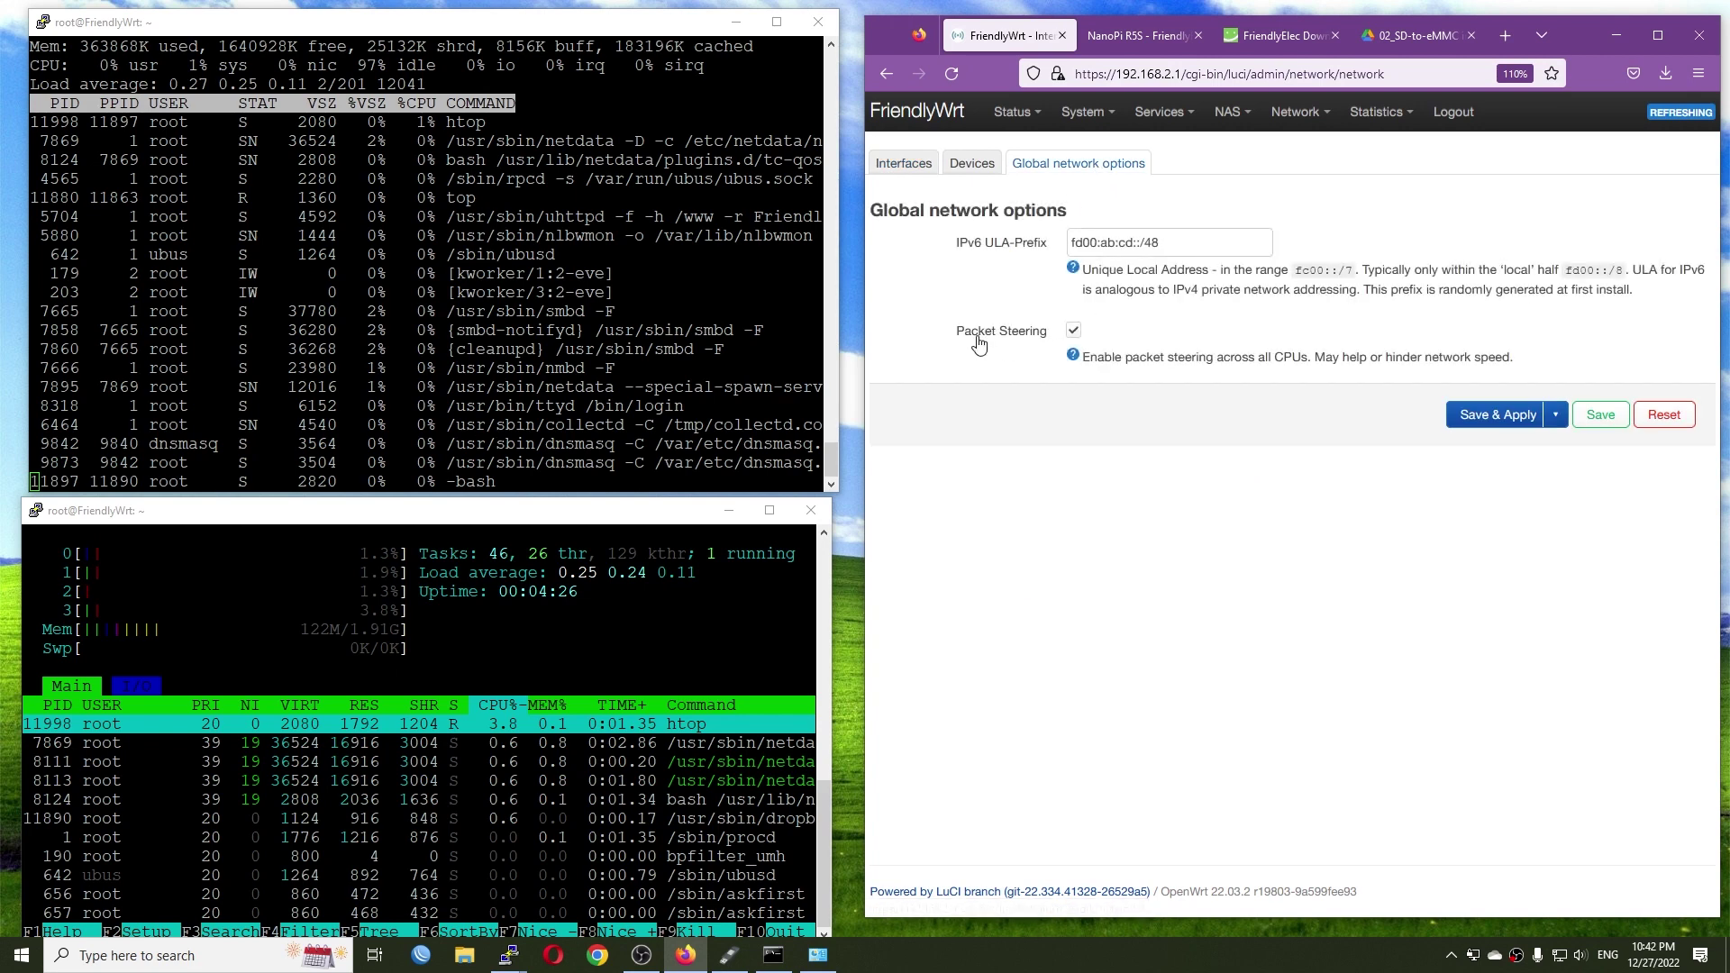
mouse_move(1303, 126)
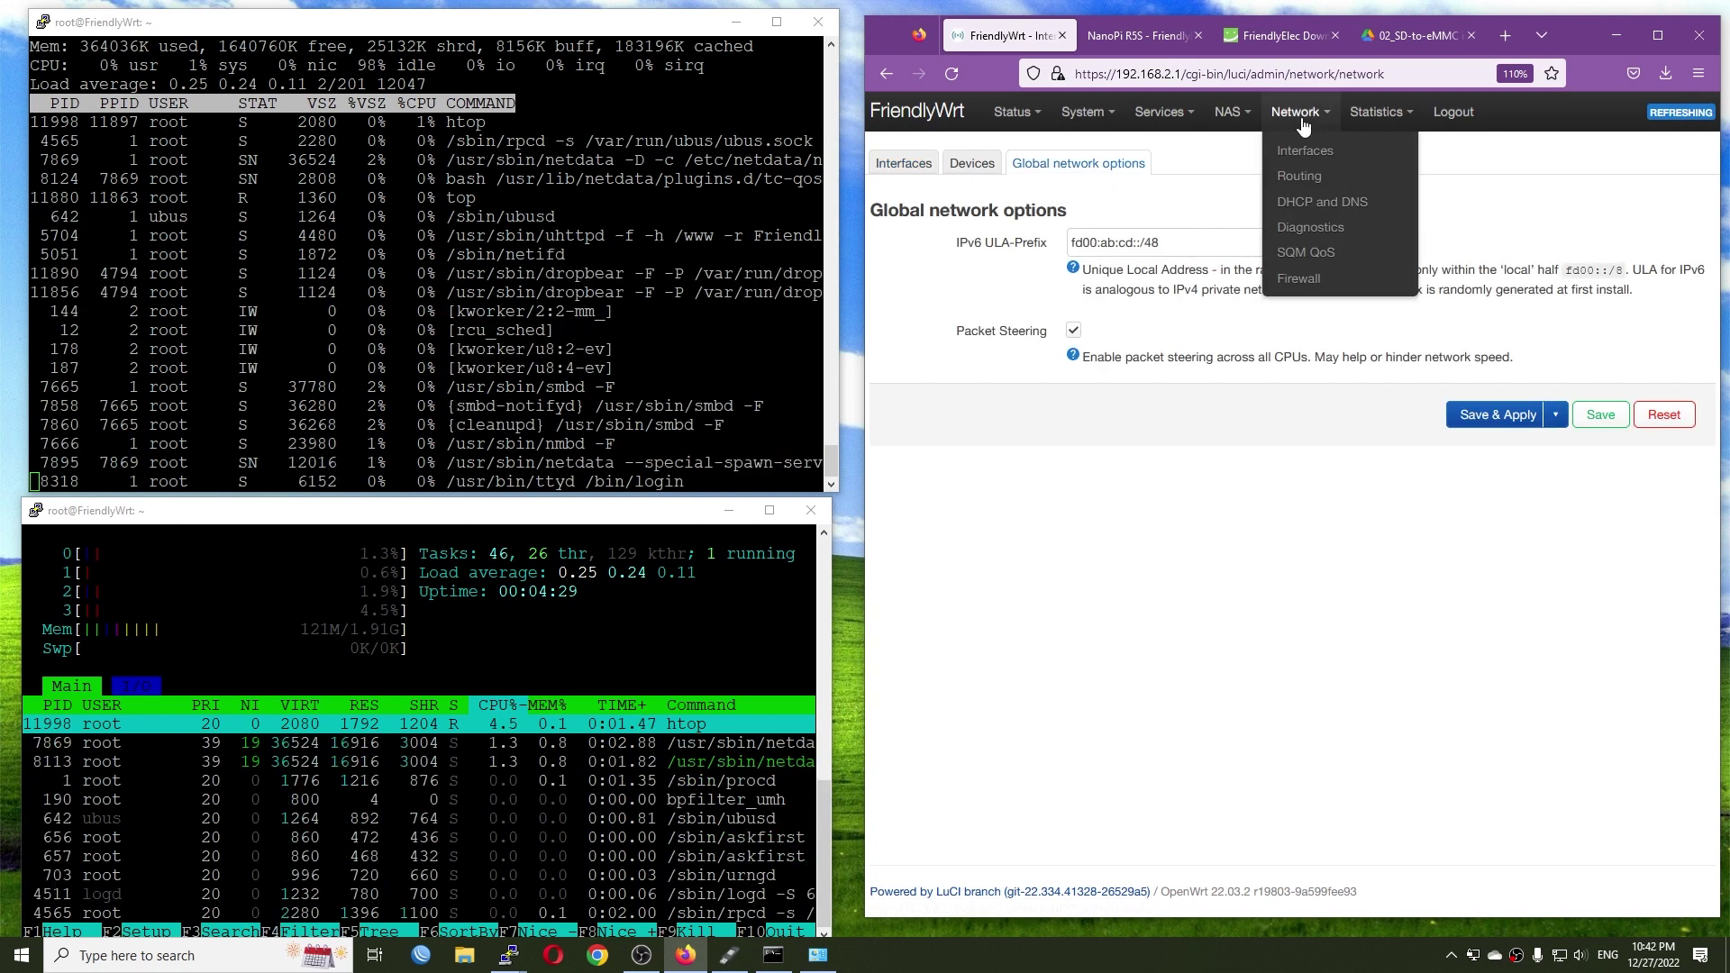
click(1341, 287)
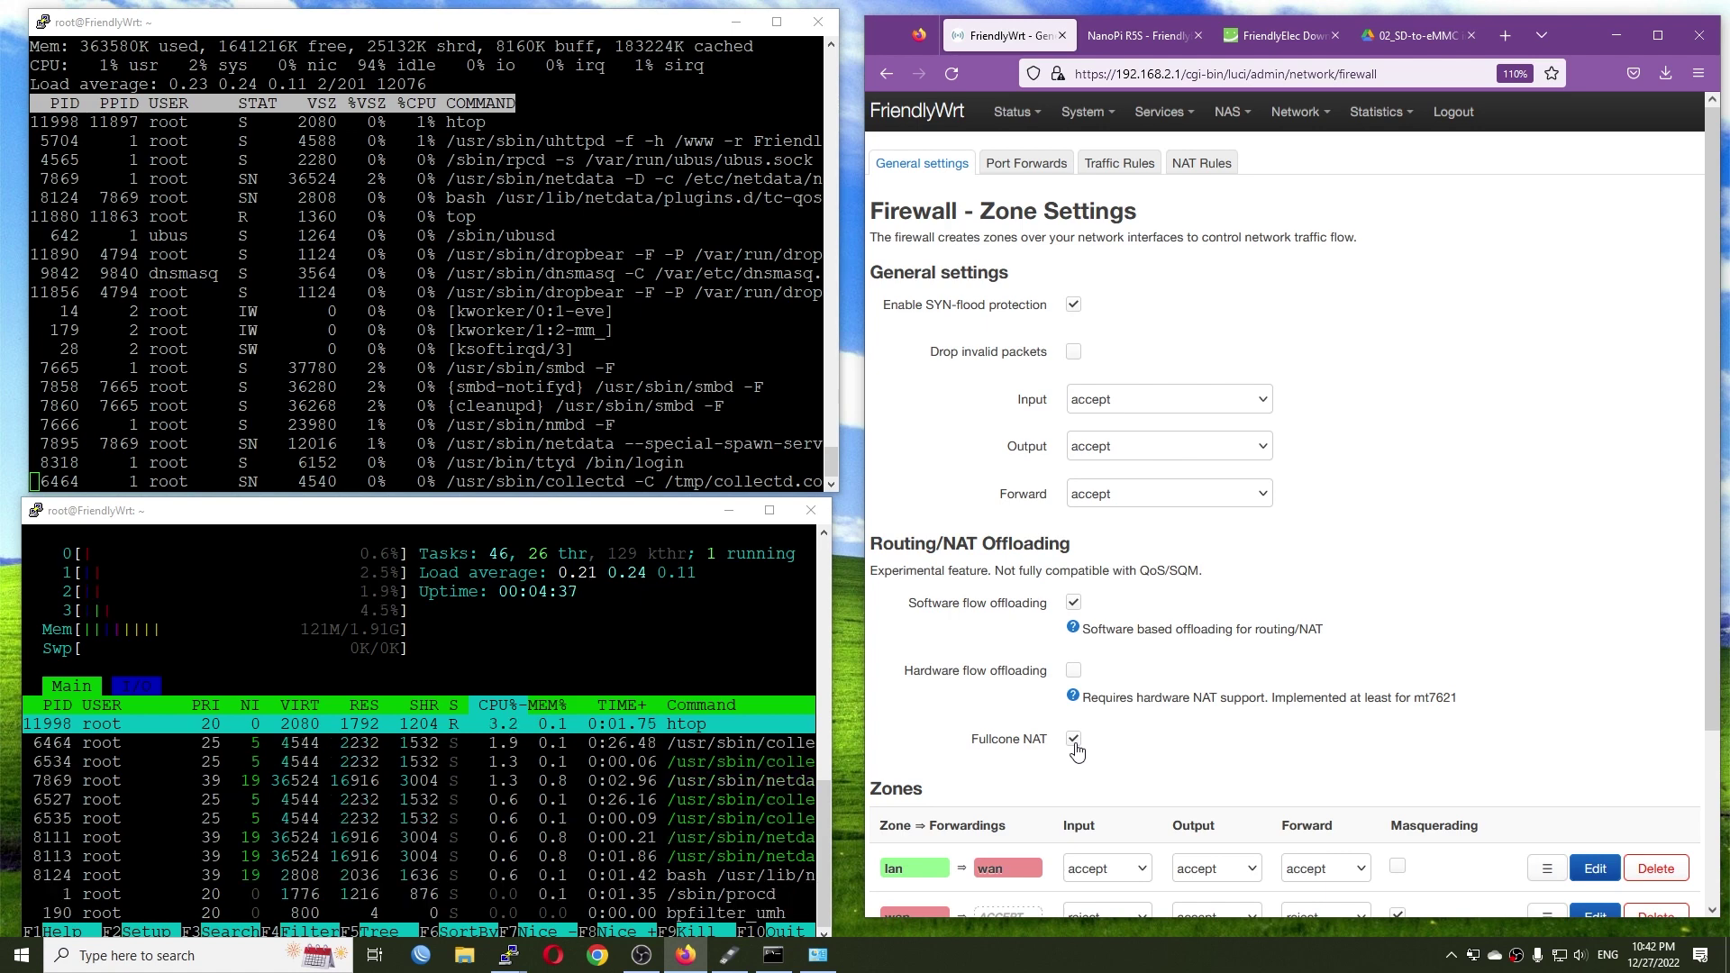
Step: Check the SQM QoS page, which shows eth1 at 85000/10000 kbit/s
mouse_move(1297, 112)
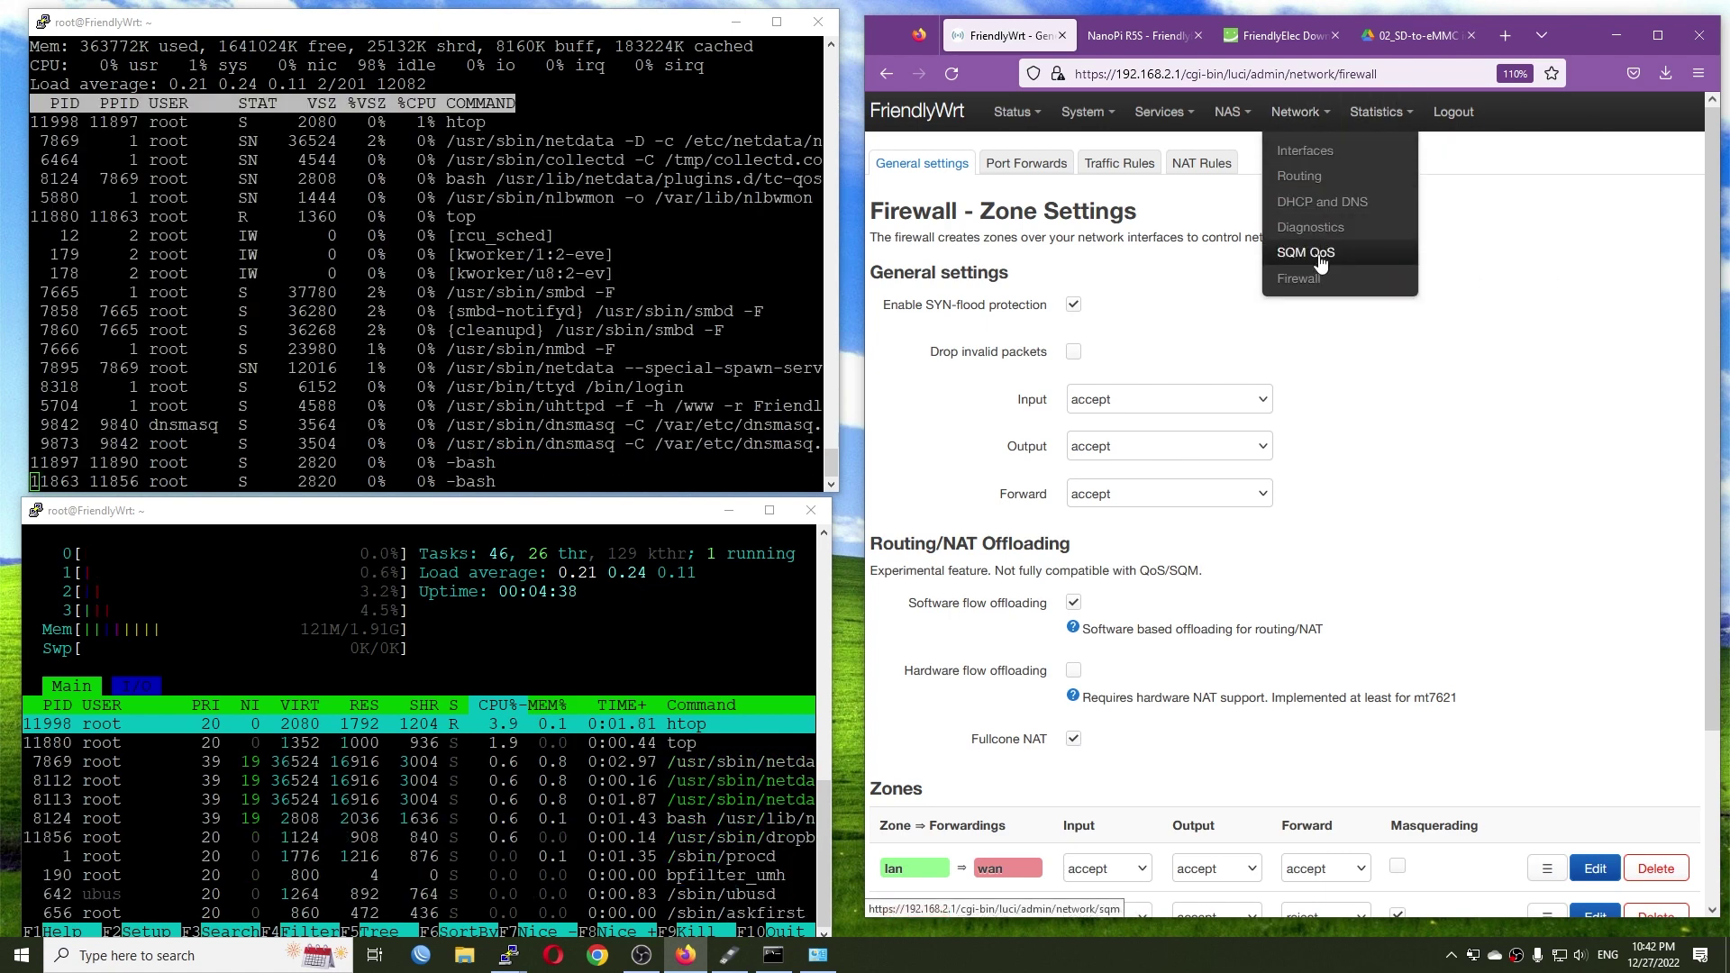
click(1308, 252)
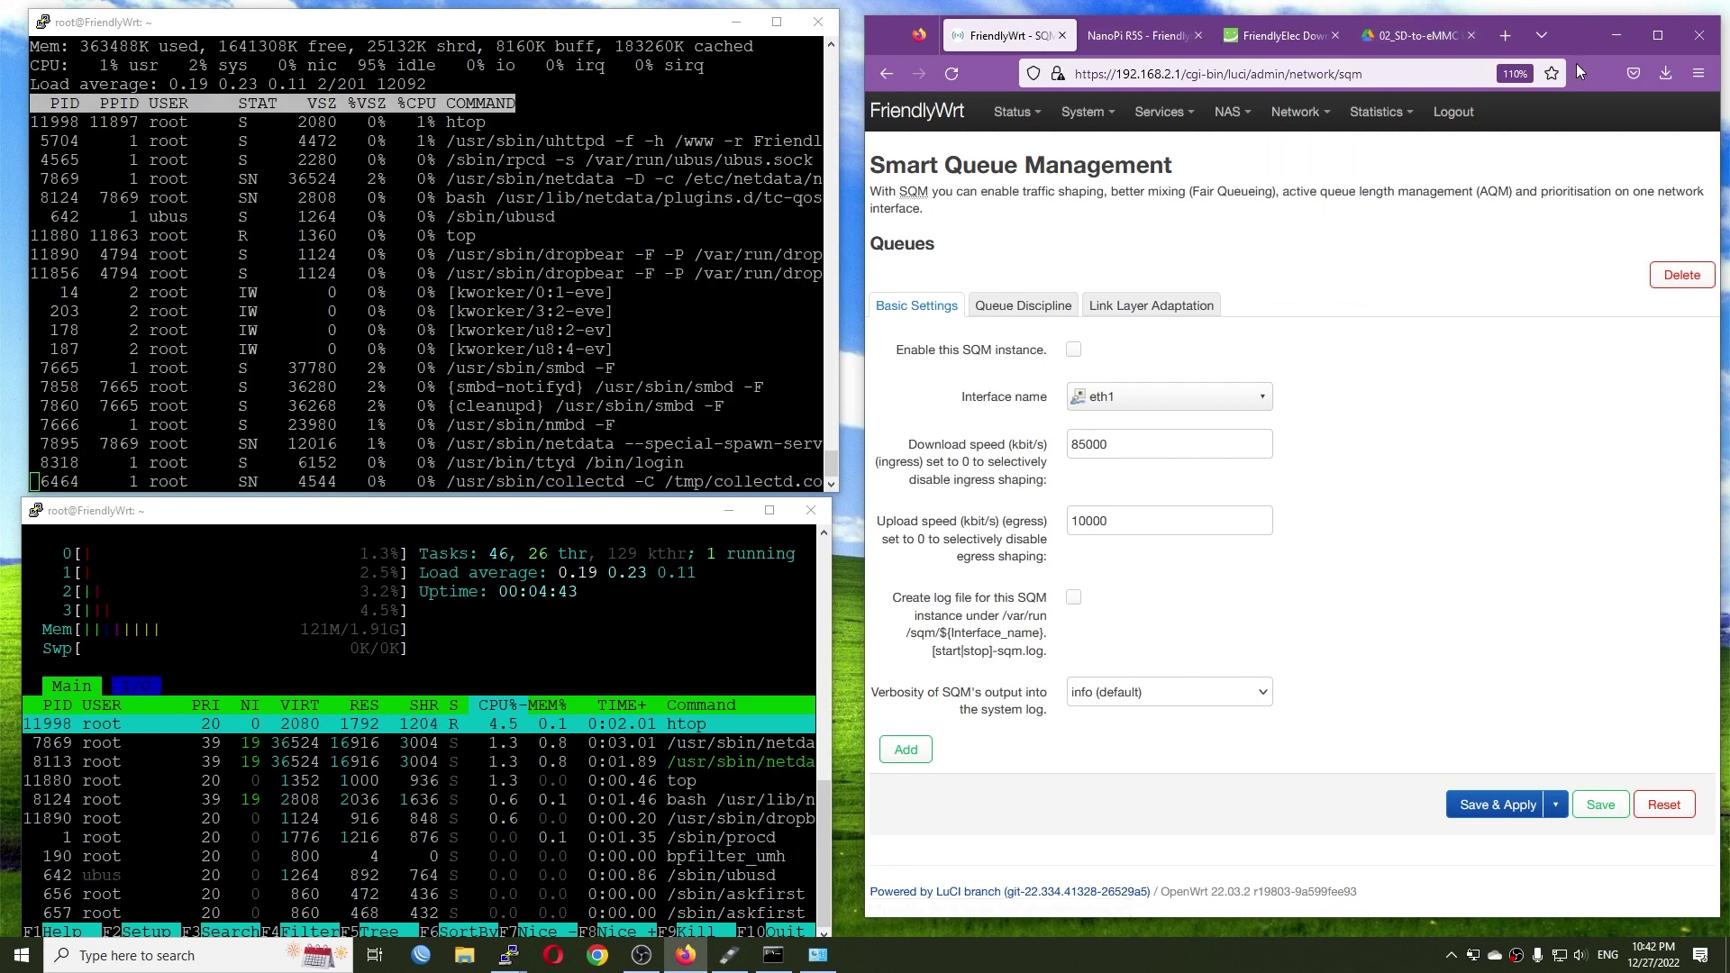
click(1548, 34)
Step: Run OpenSpeedTest at 10.42.0.1:3000, getting 2428.4 Mbps download and 2221.3 Mbps upload
click(1505, 36)
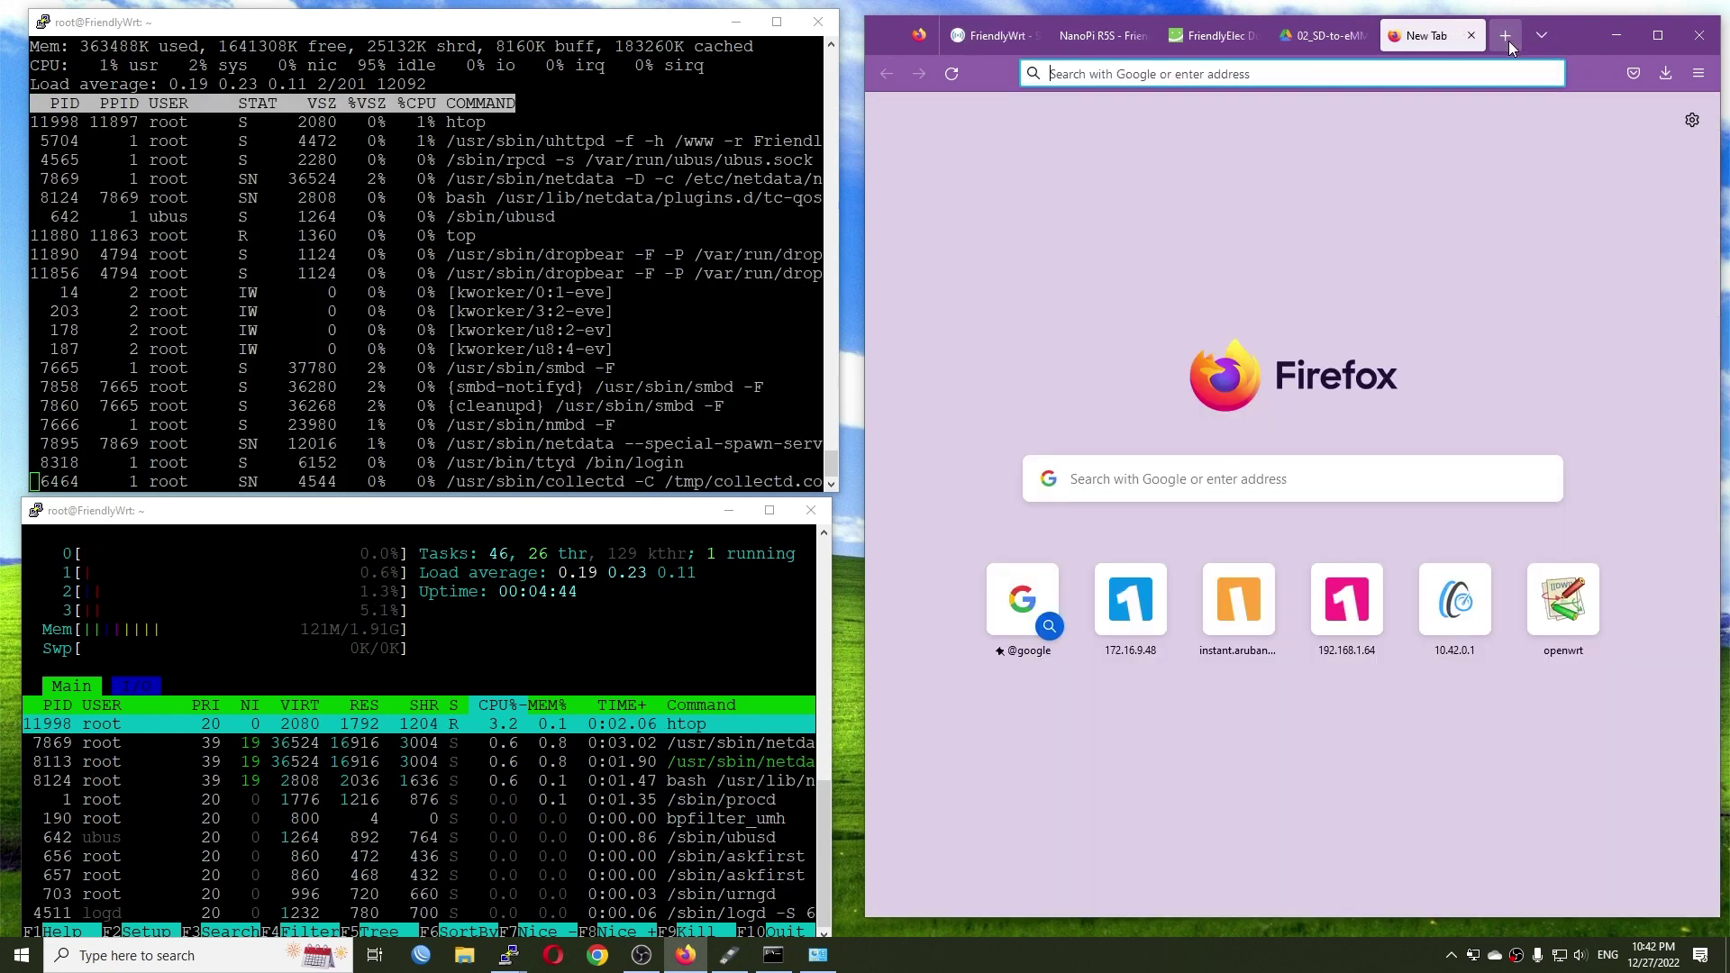
text(10.42.0.1:3000/)
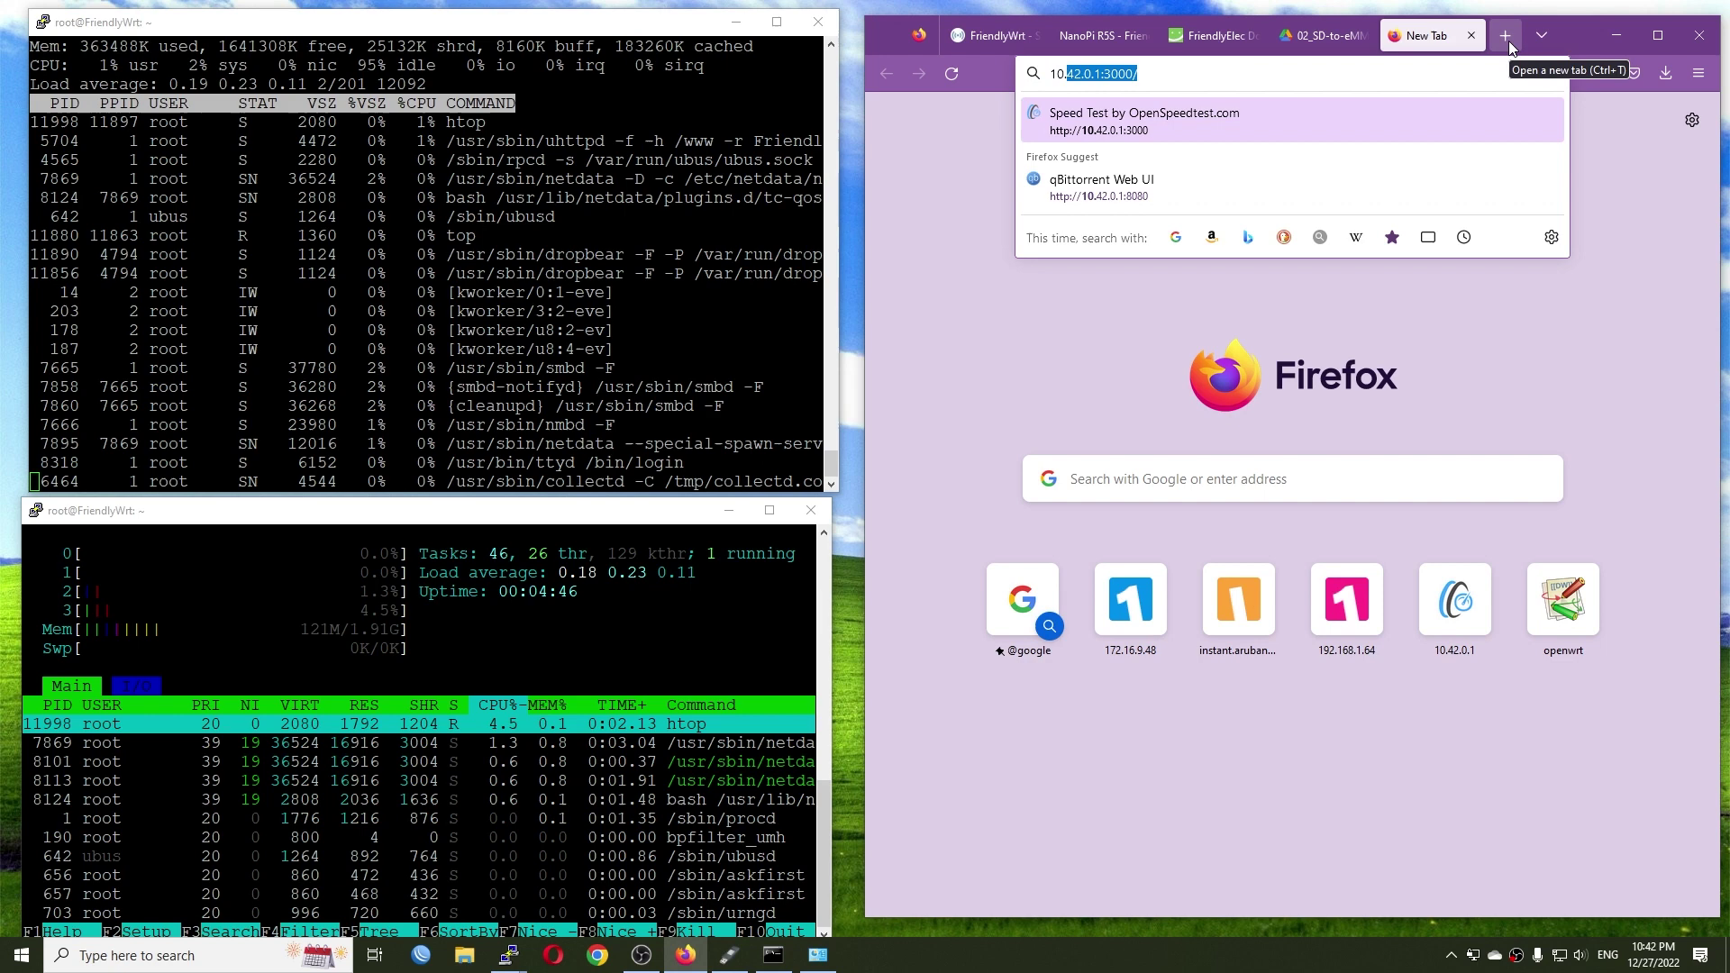
key(Return)
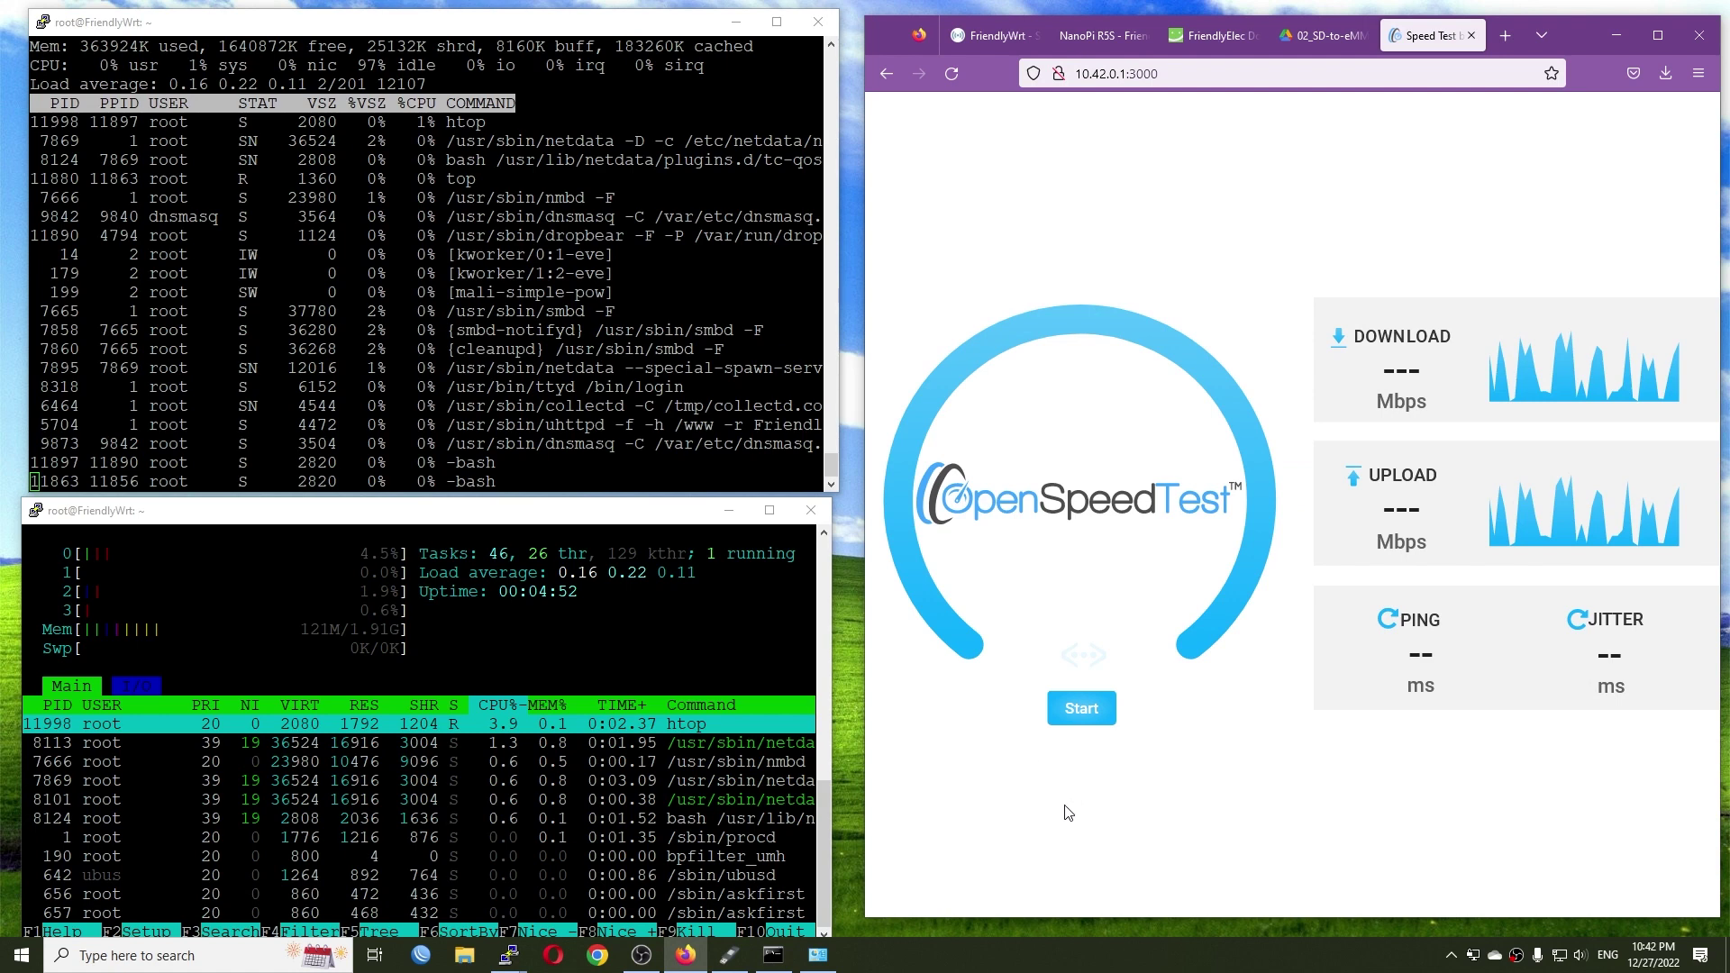
click(1077, 716)
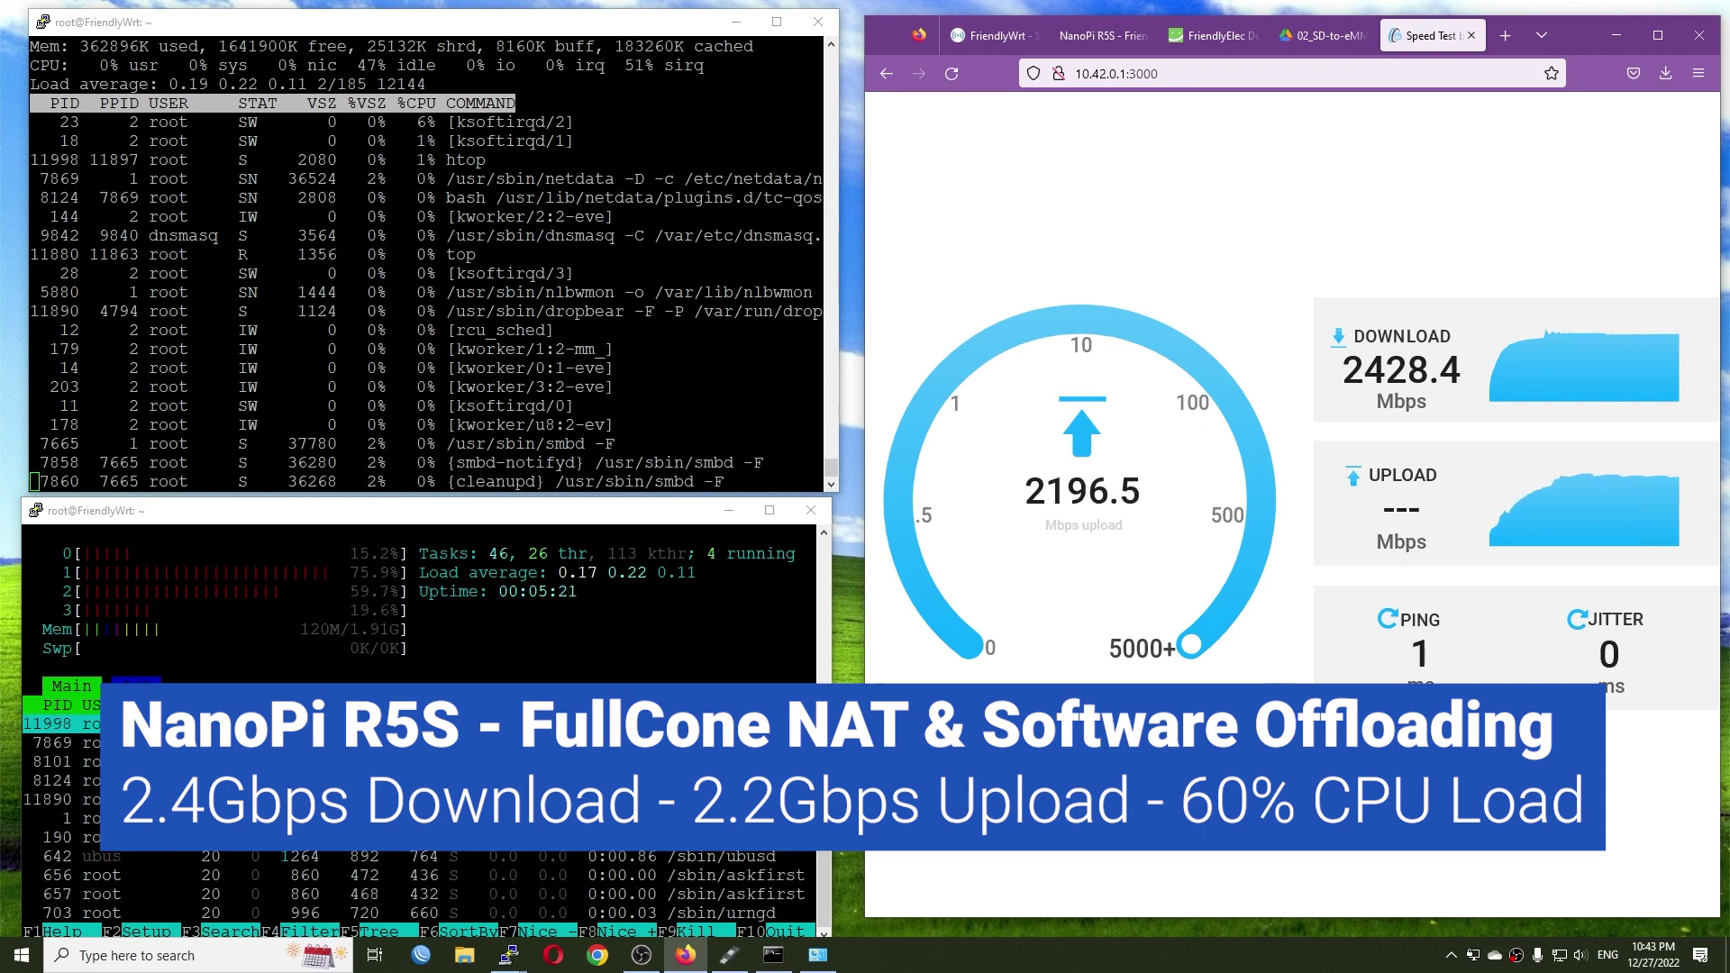
drag(357, 65, 436, 64)
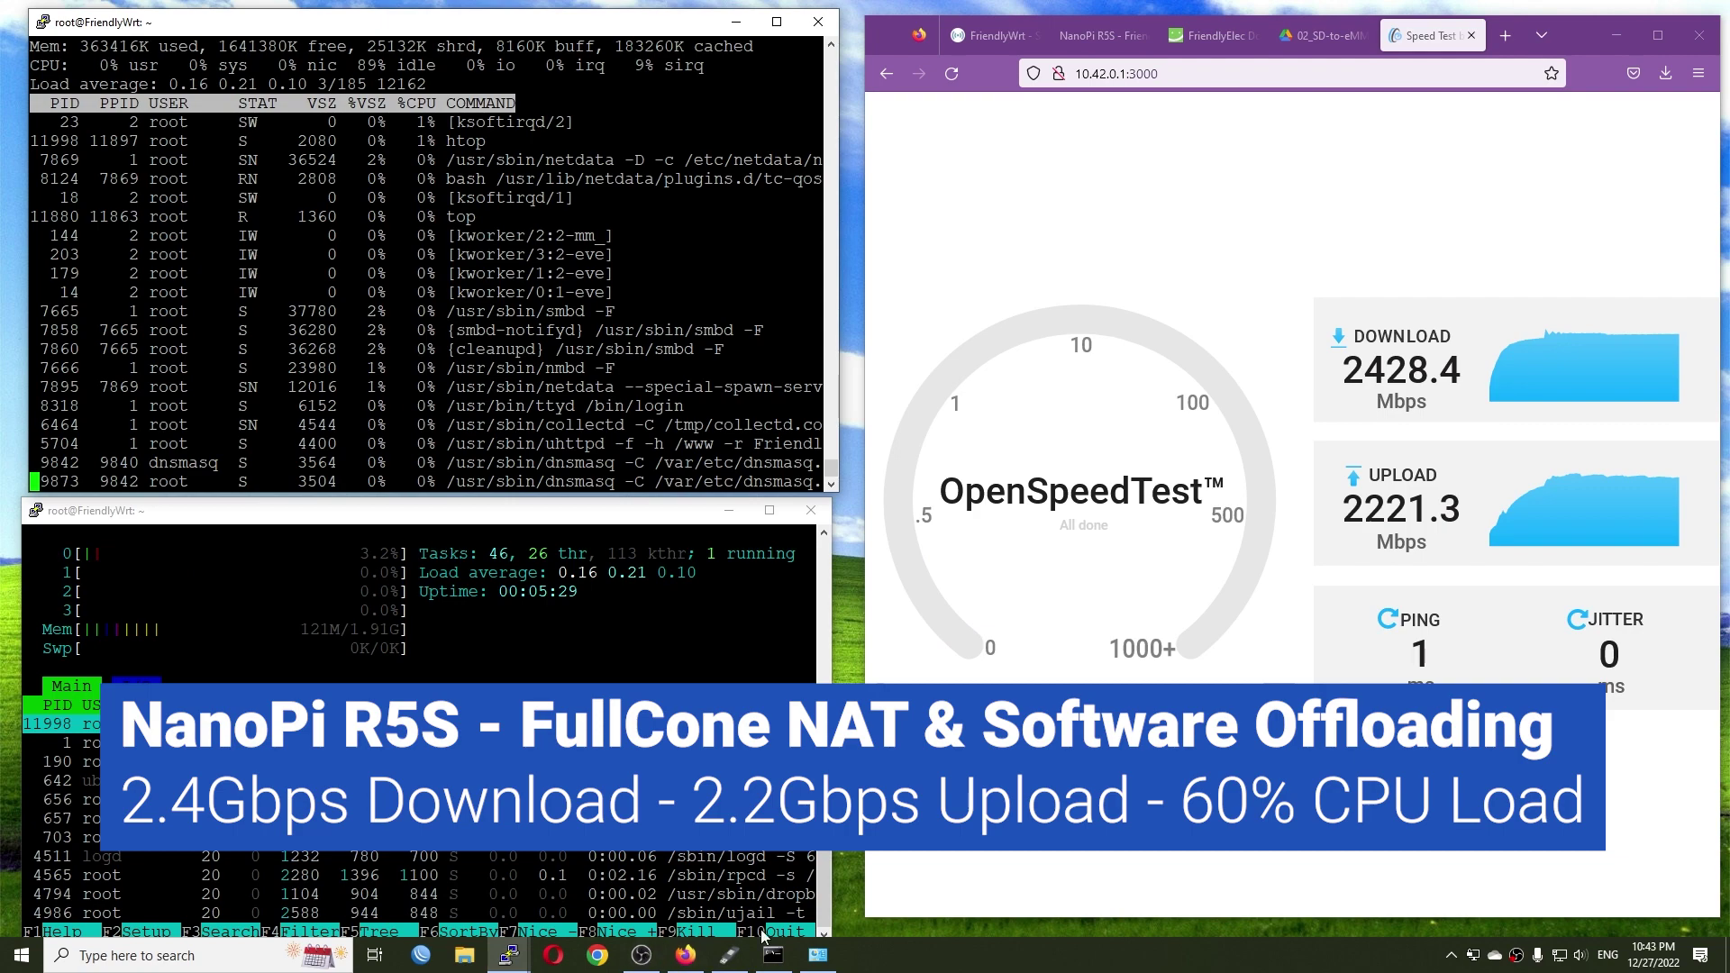
click(773, 954)
Step: From C:\iperf-3.1.3-win64, run 'iperf3.exe -c 10.42.0.1 -P4 -t20', averaging 2.26 Gbits/sec
drag(666, 270, 1100, 219)
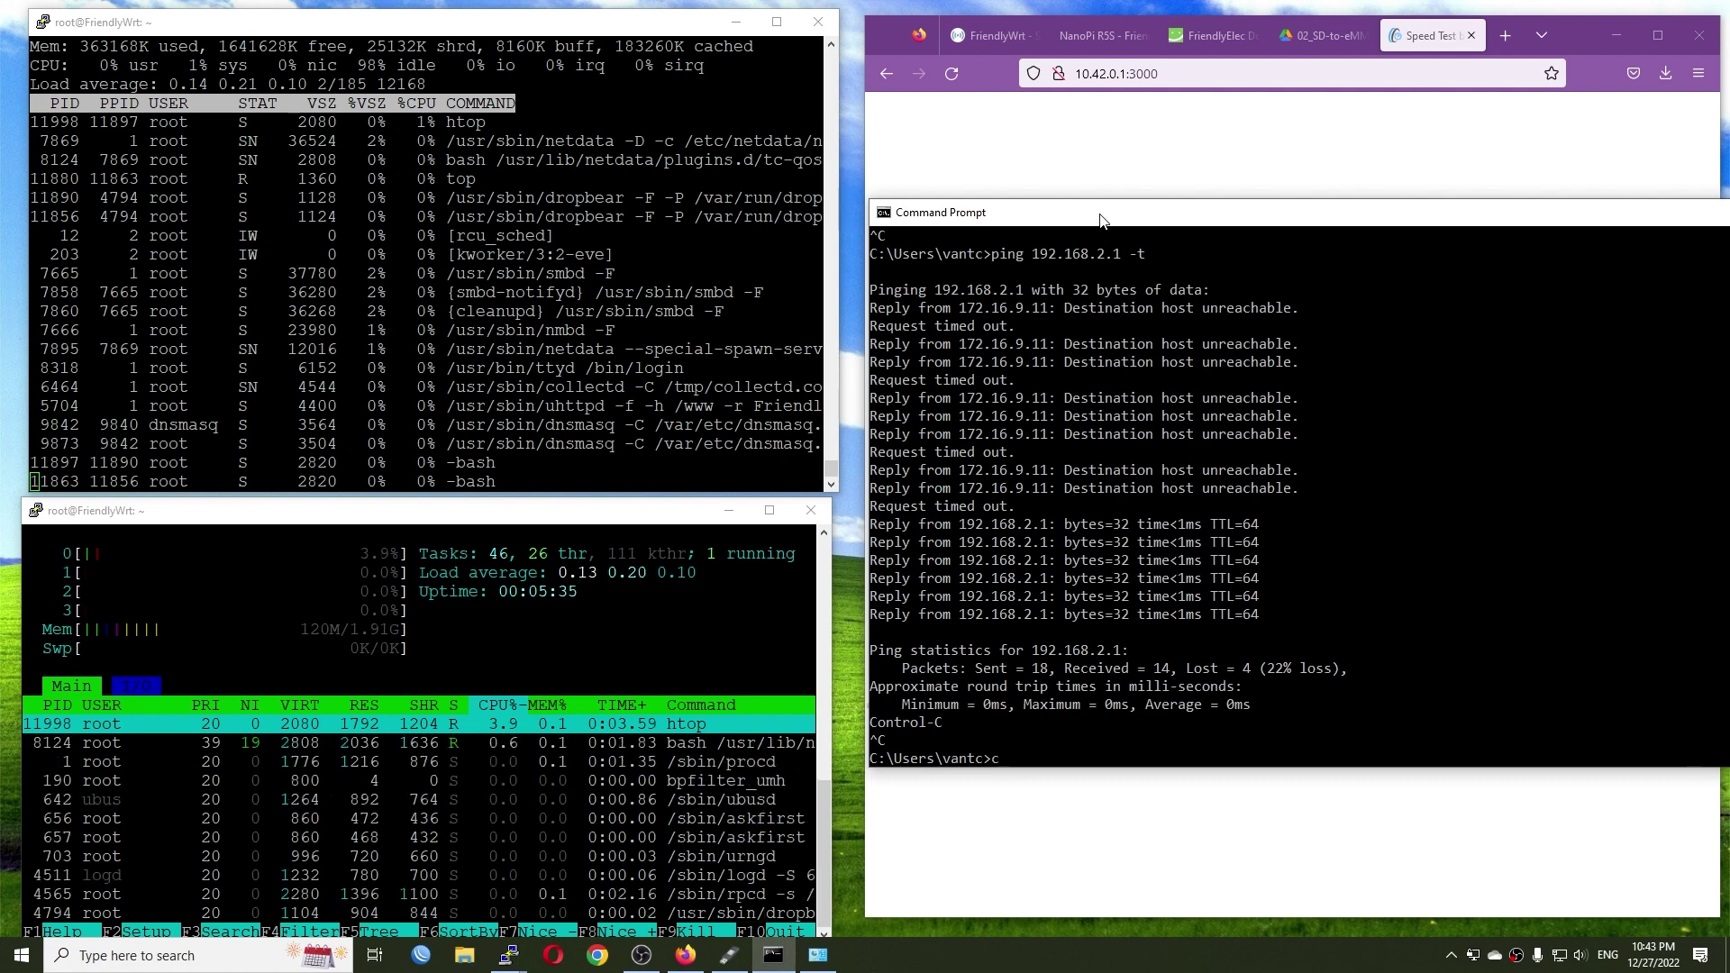
text(cd C:\iperf-3.1.3-win64)
key(Return)
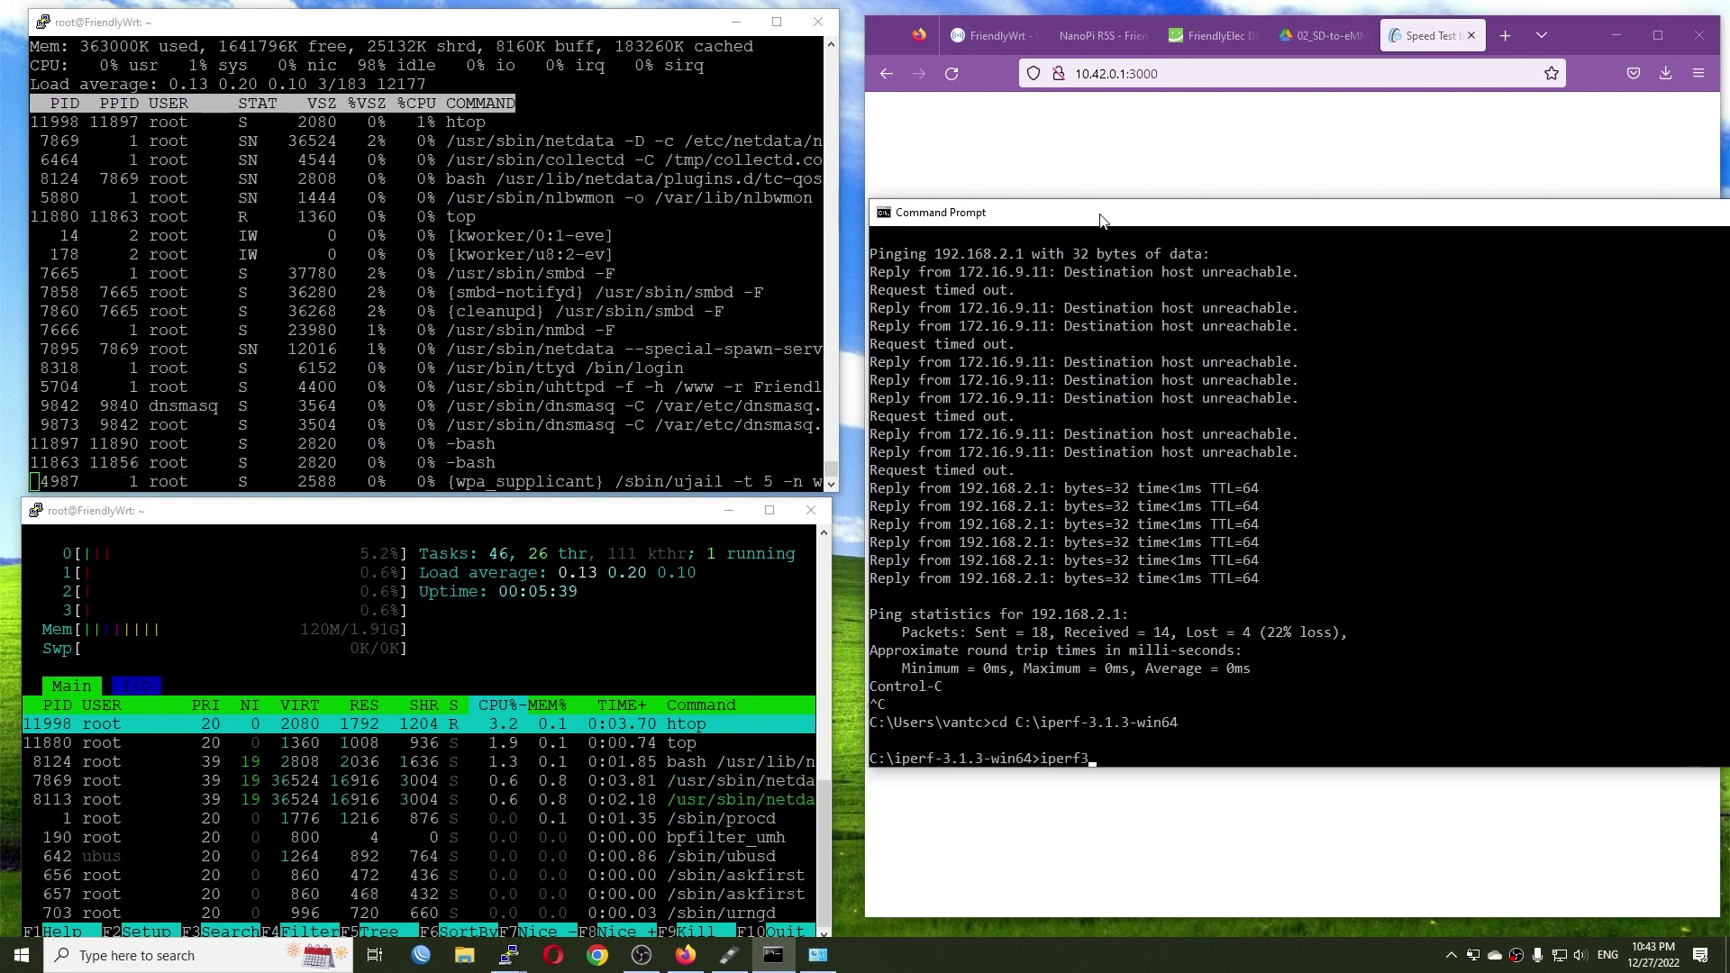
text(iperf3)
key(Tab)
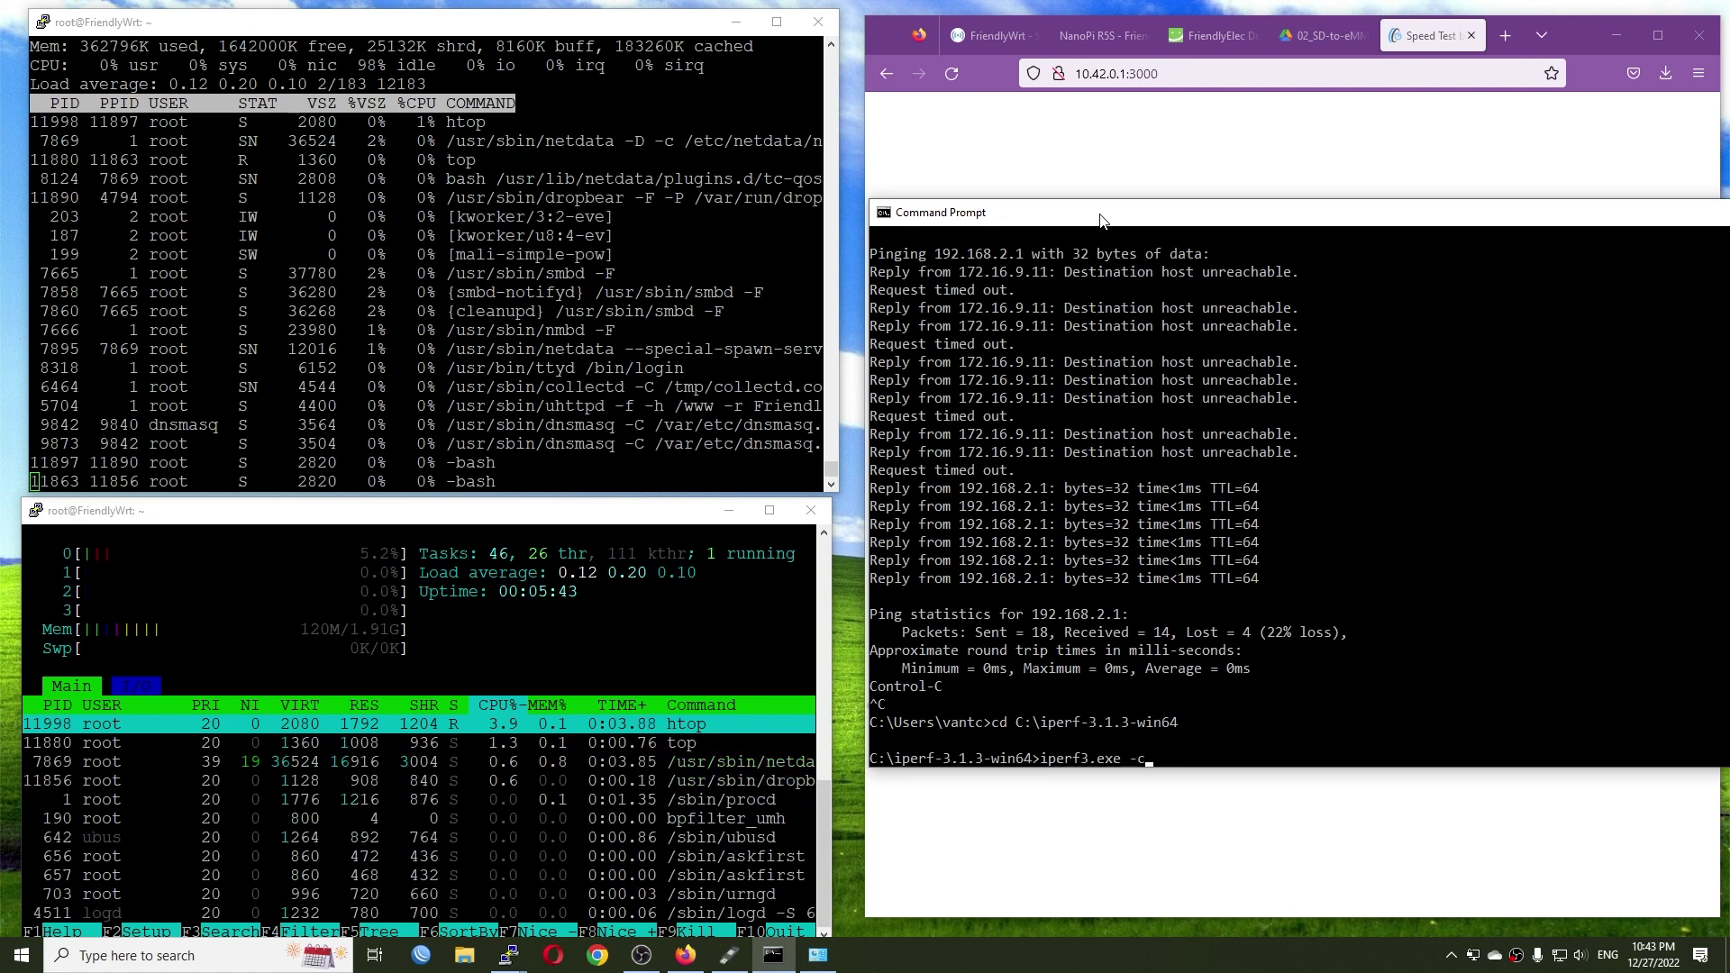
text(-c 10.42)
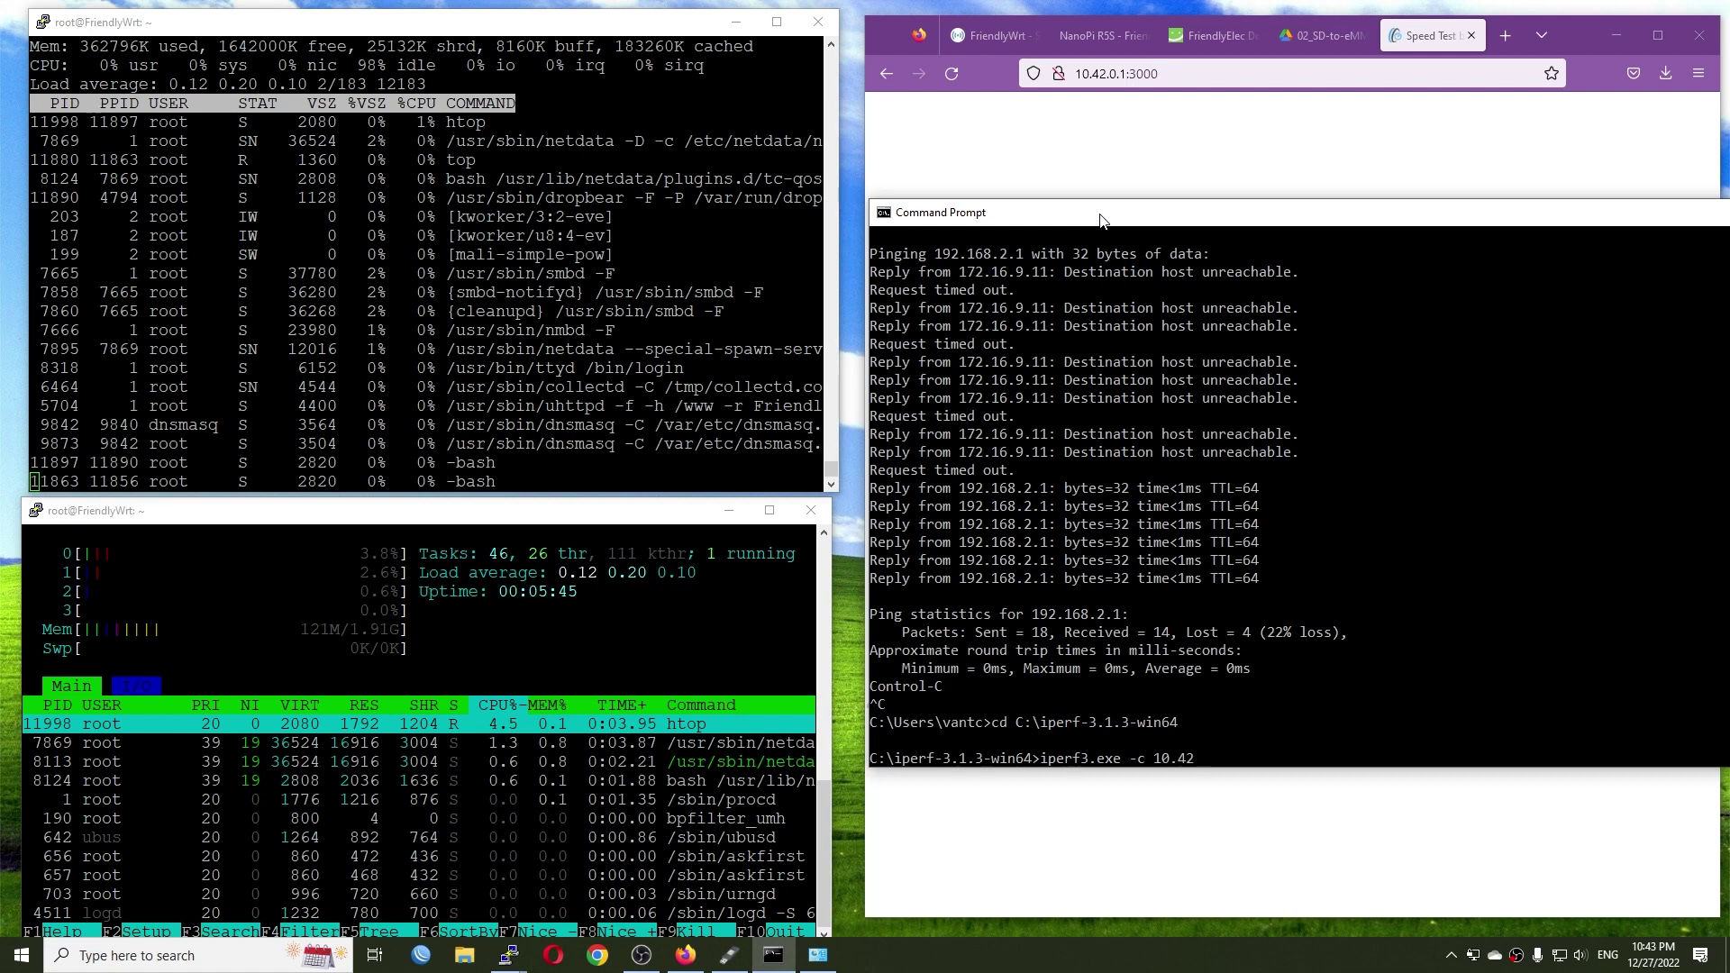
text(.0.1 )
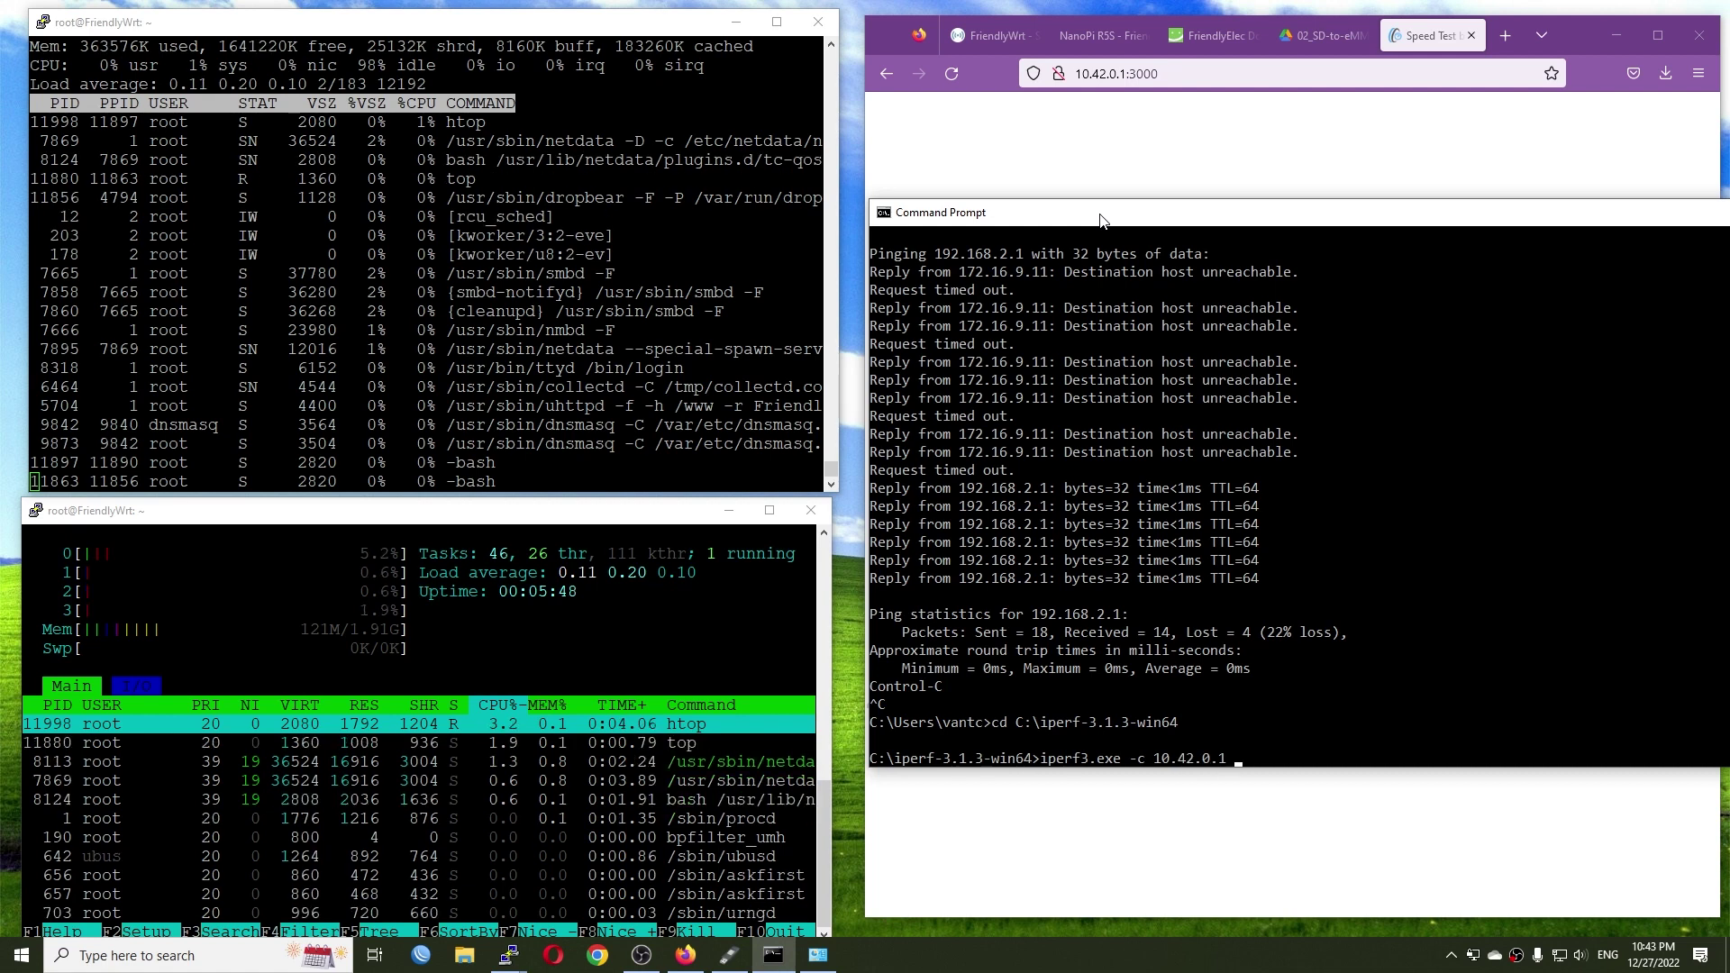
text(-P)
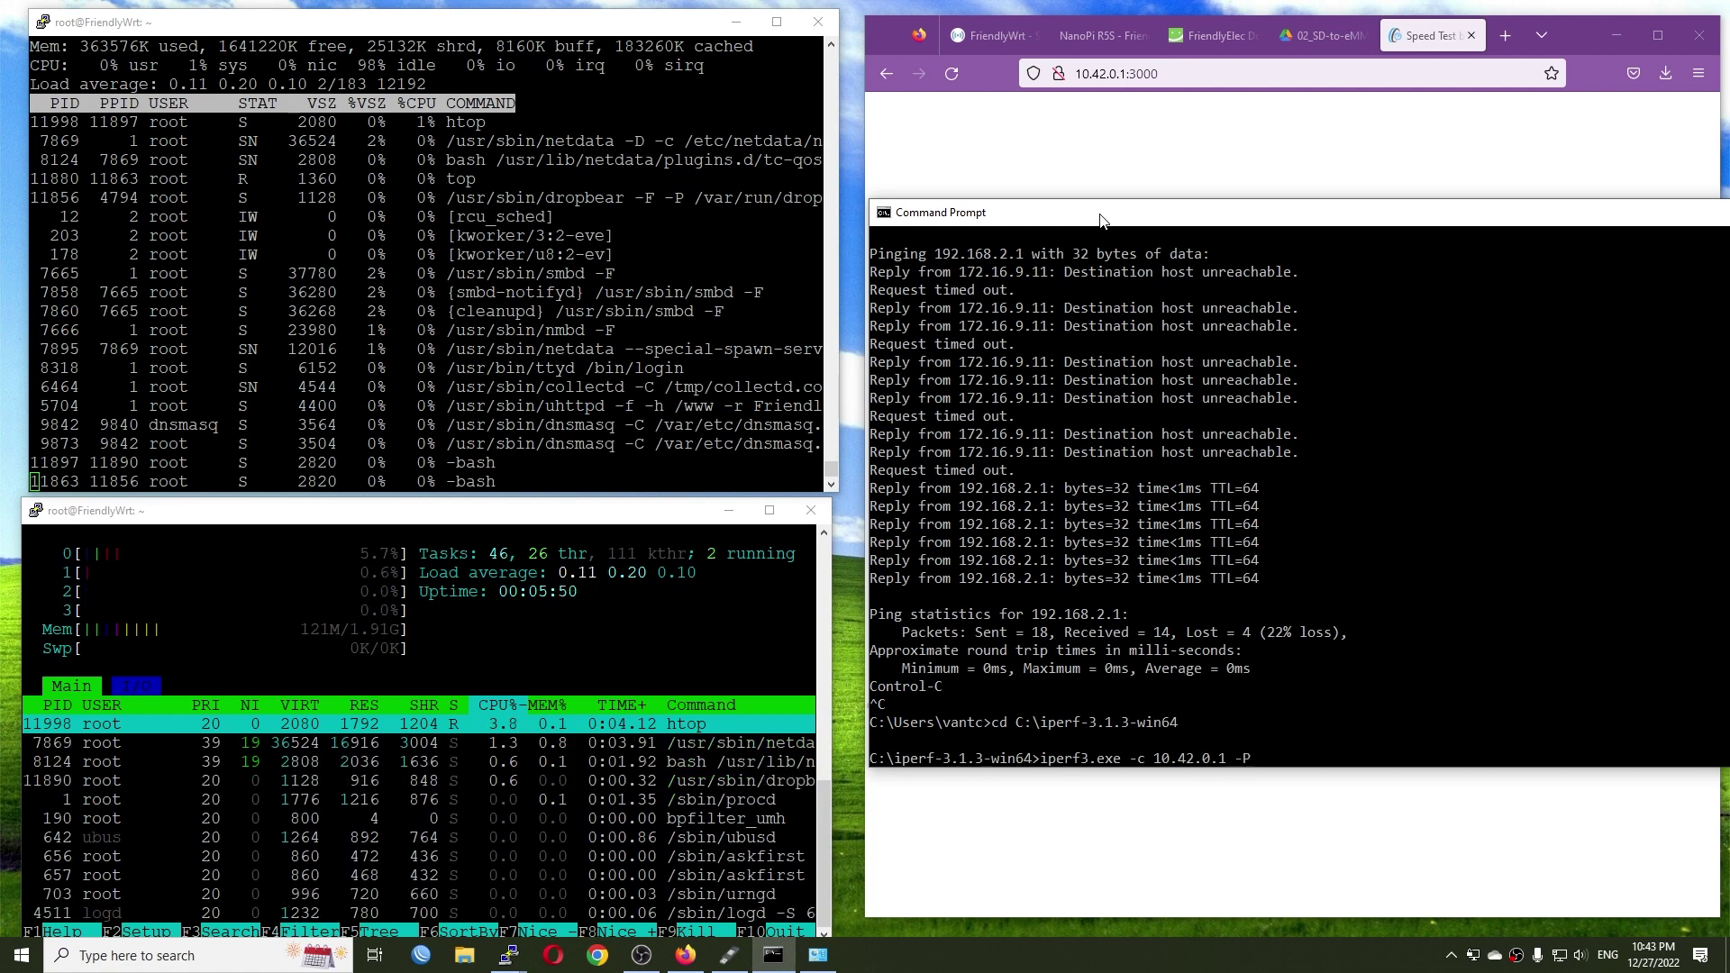
text(4 t)
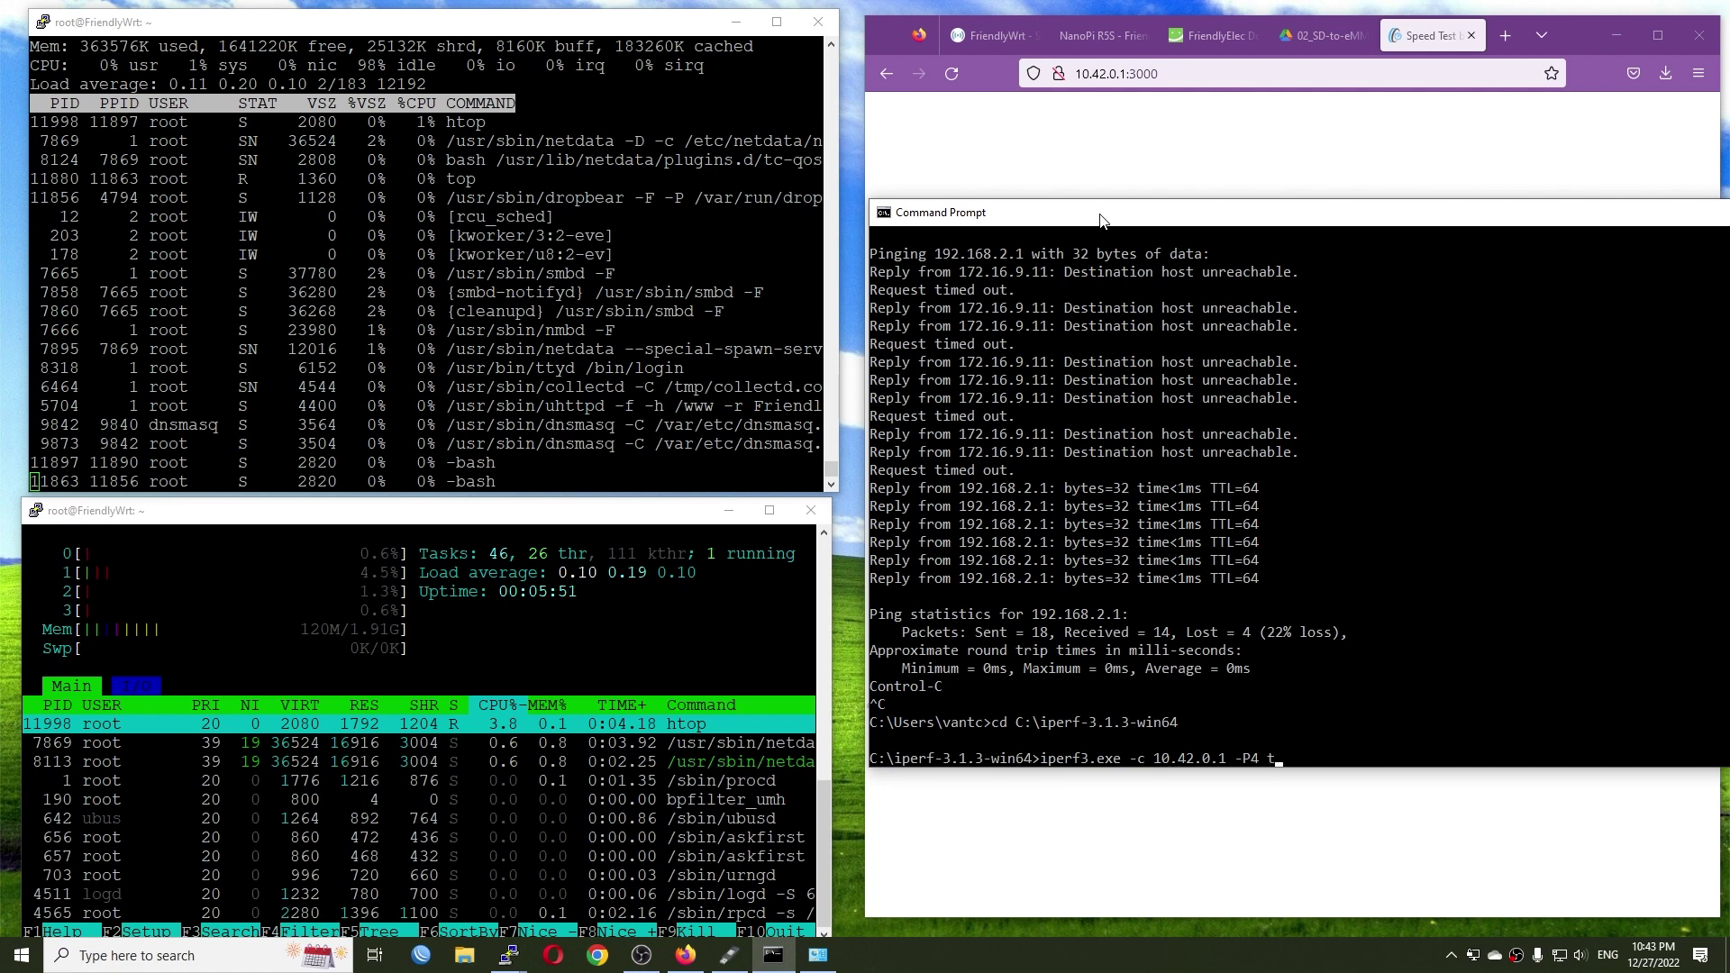
key(BackSpace)
text(-t)
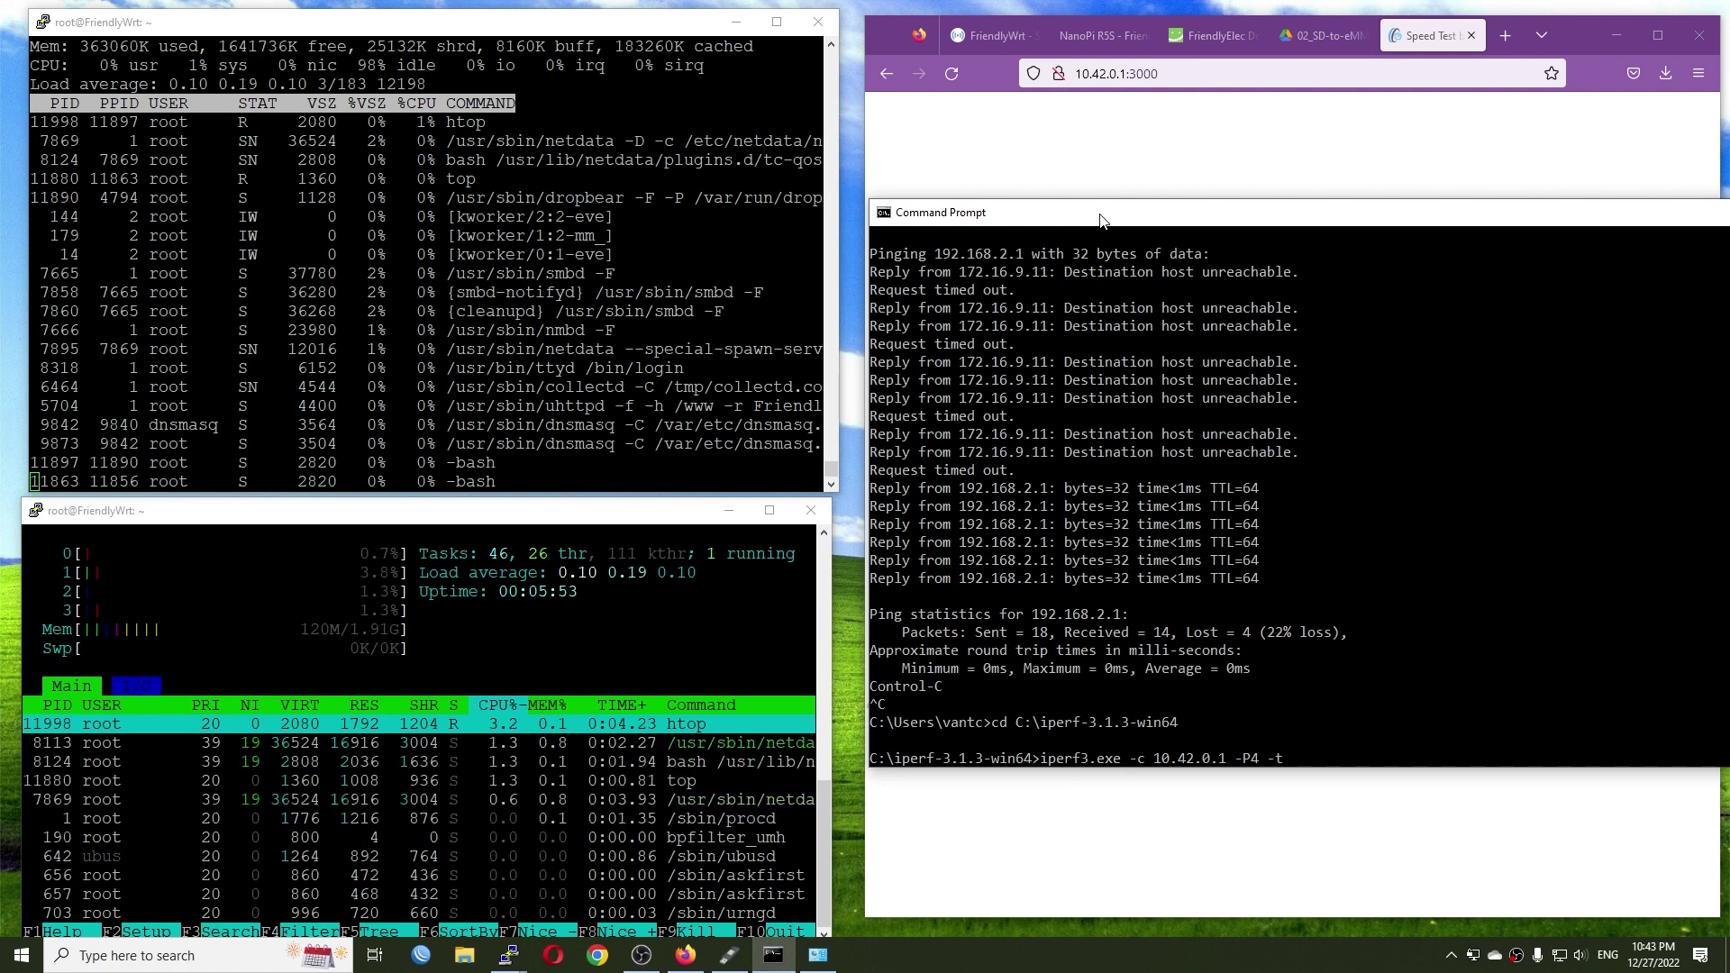
text(20)
key(Return)
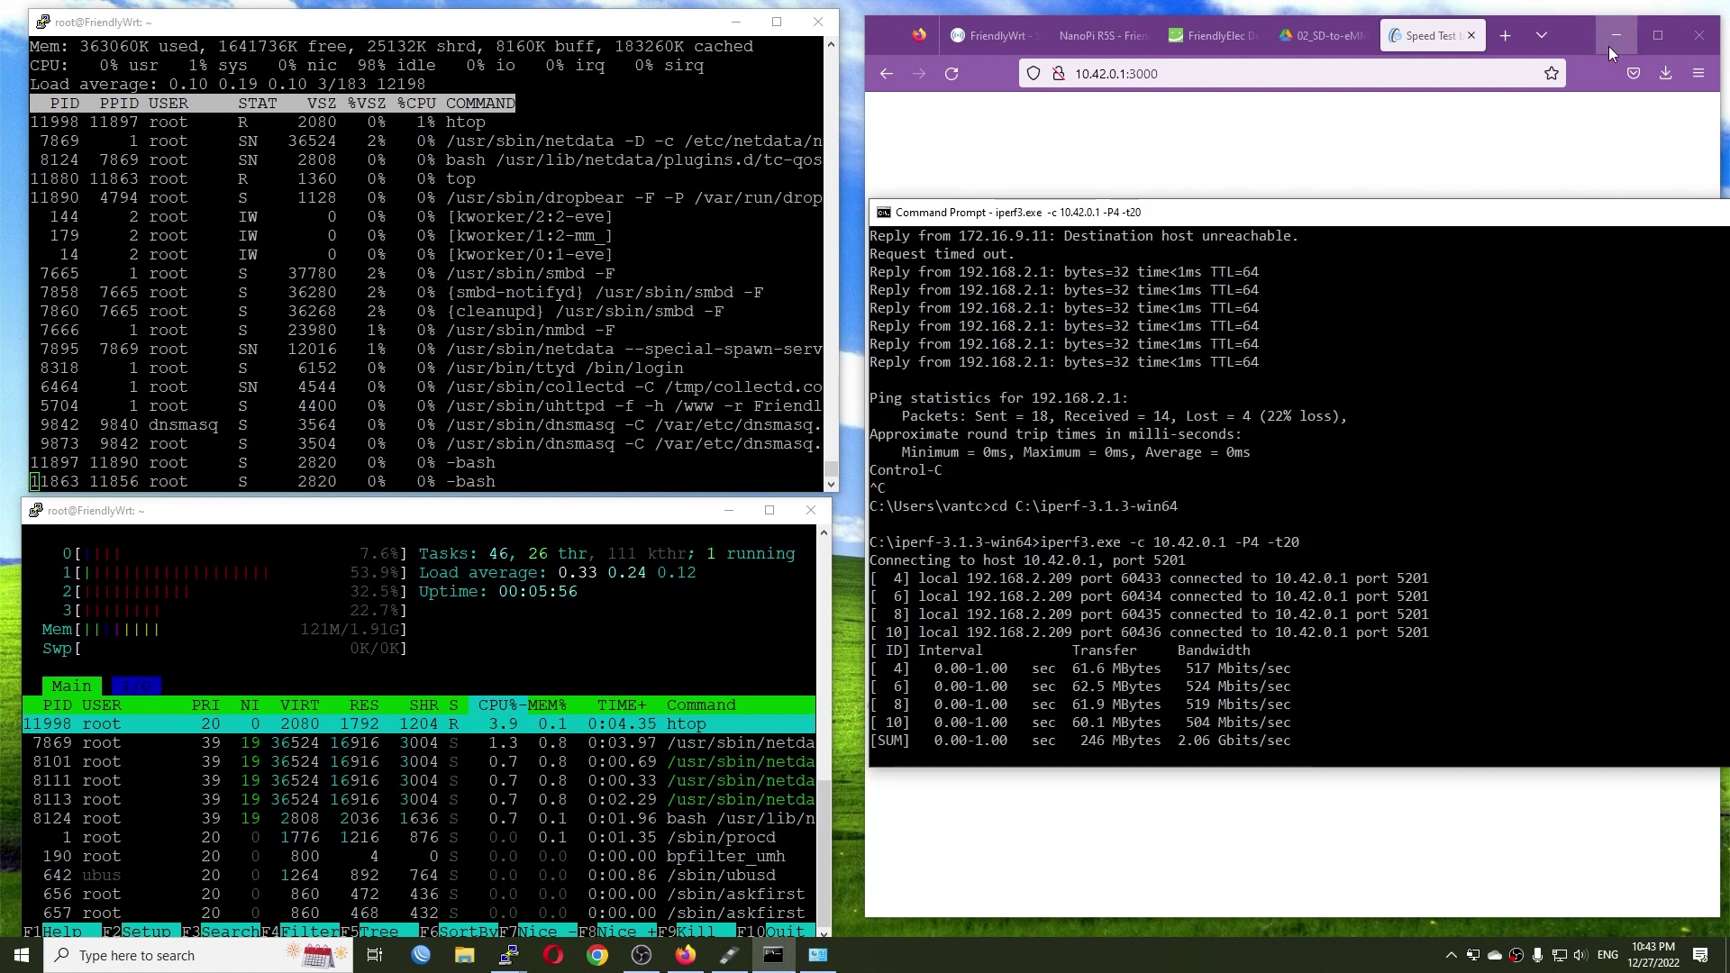
click(1609, 41)
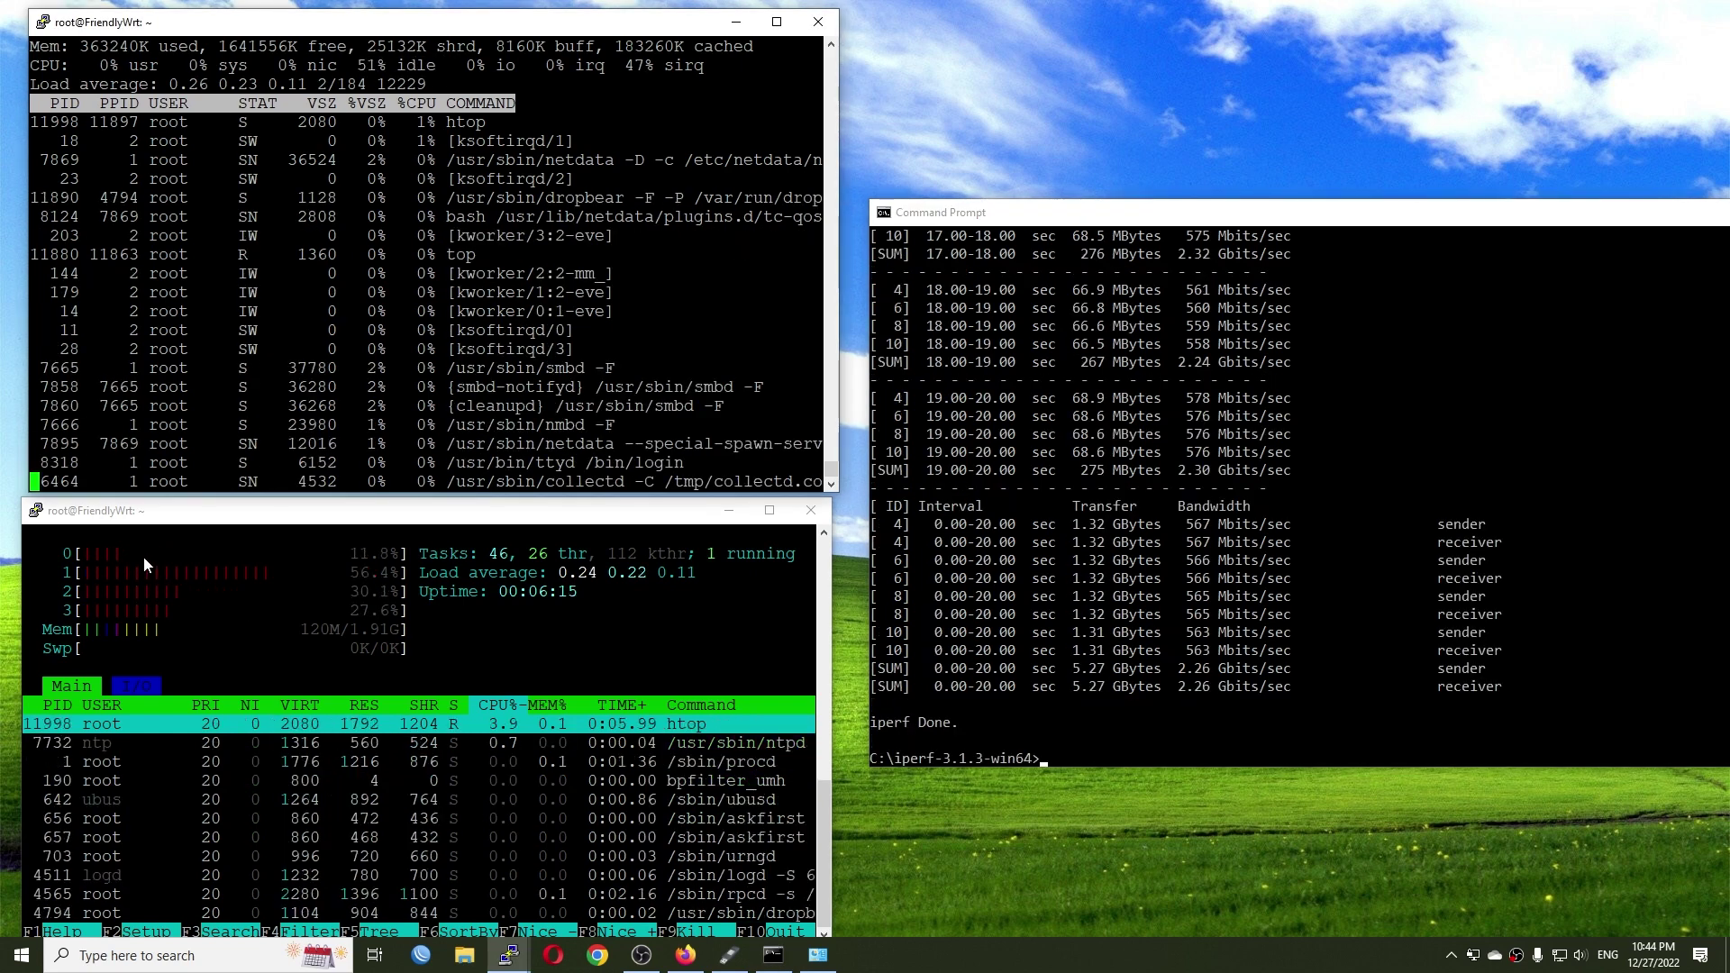
Step: Rerun the previous iperf3 command with -P16 instead of -P4, reaching 2.36 Gbits/sec
click(1198, 722)
key(Up)
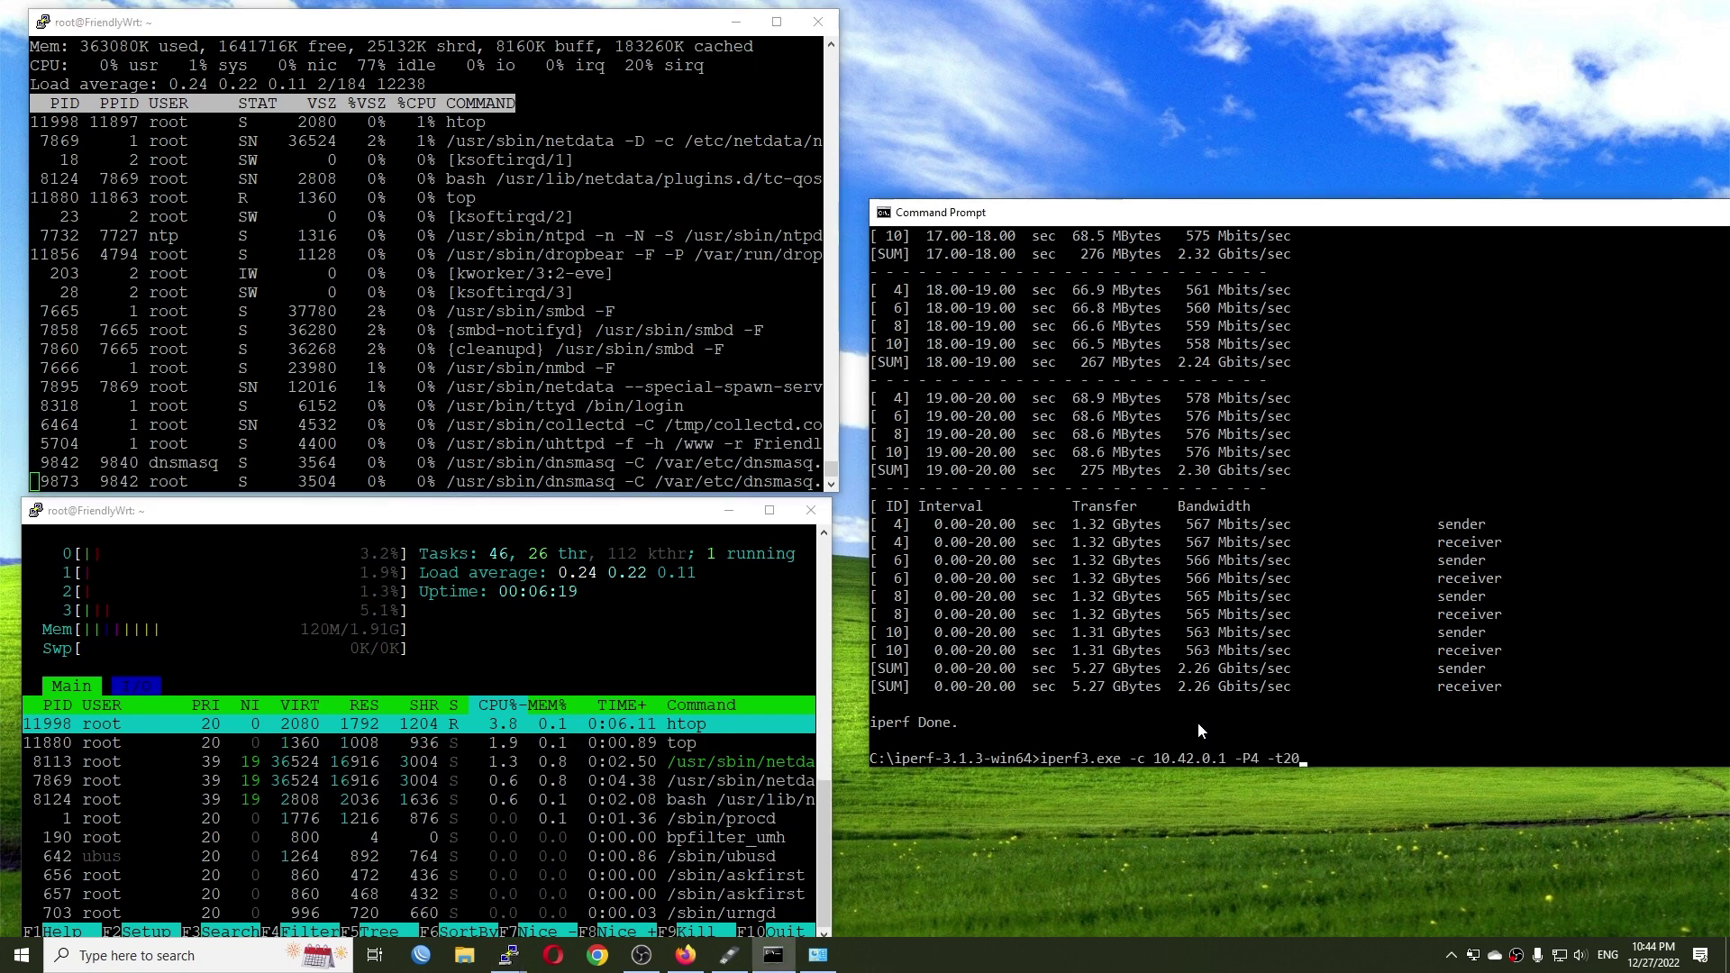
key(Left)
key(Left)
key(Left)
key(Left)
key(Left)
key(Left)
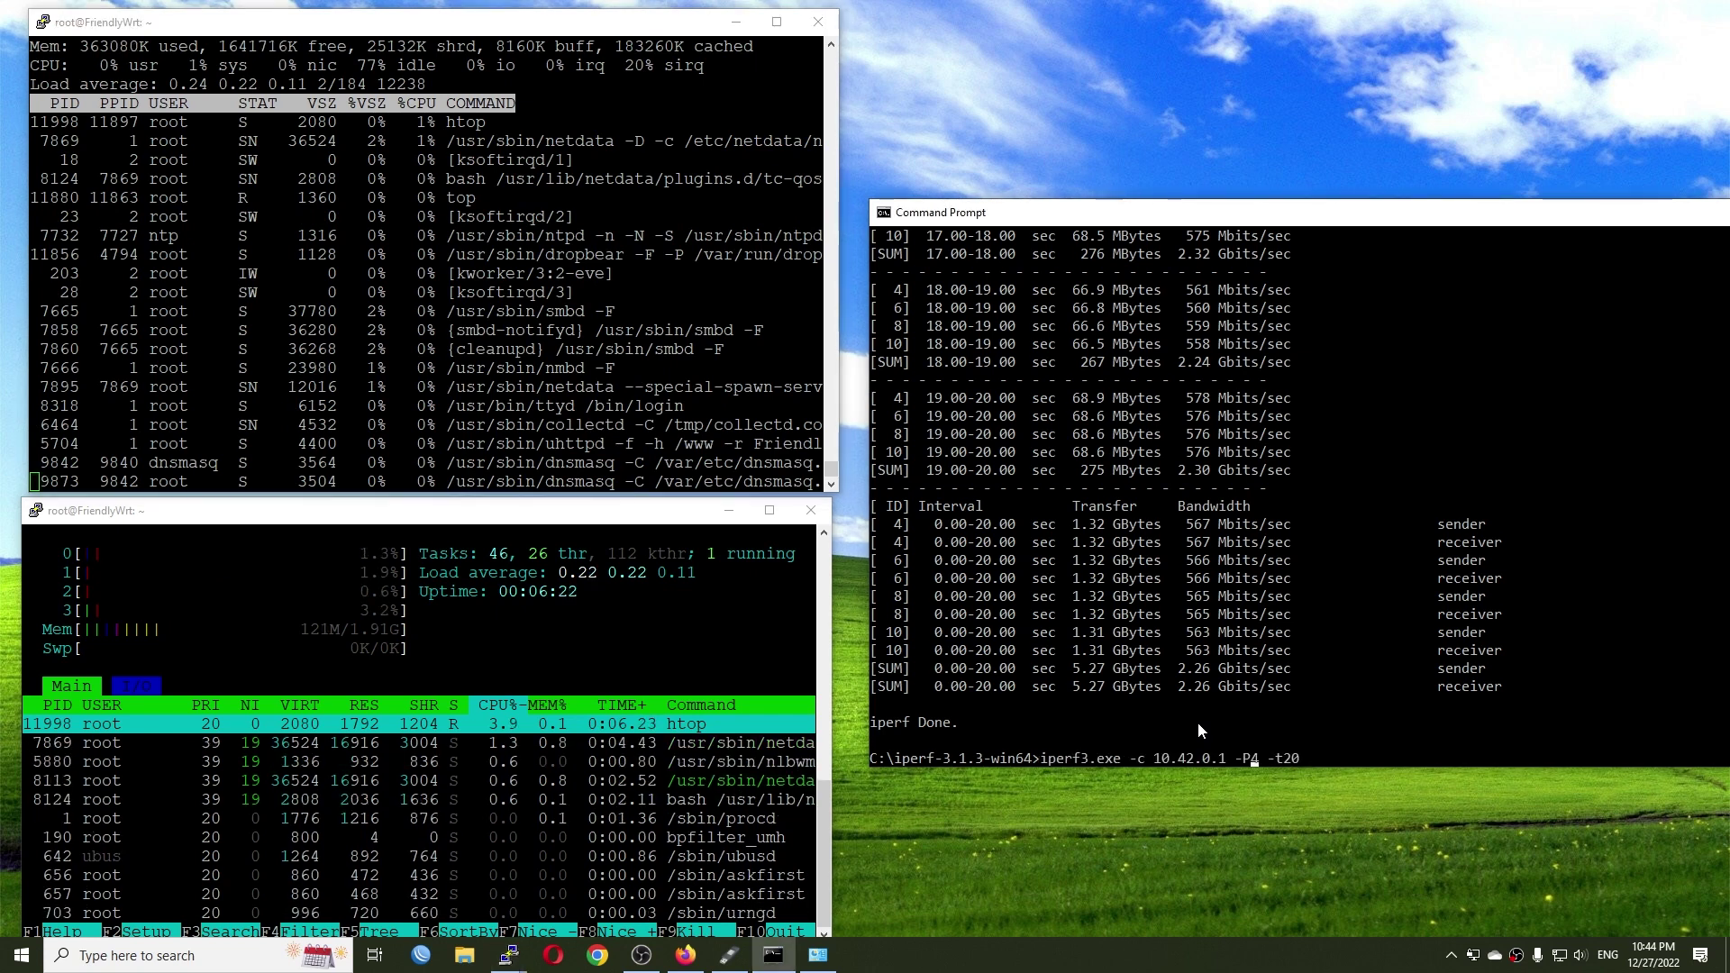
key(Delete)
text(16)
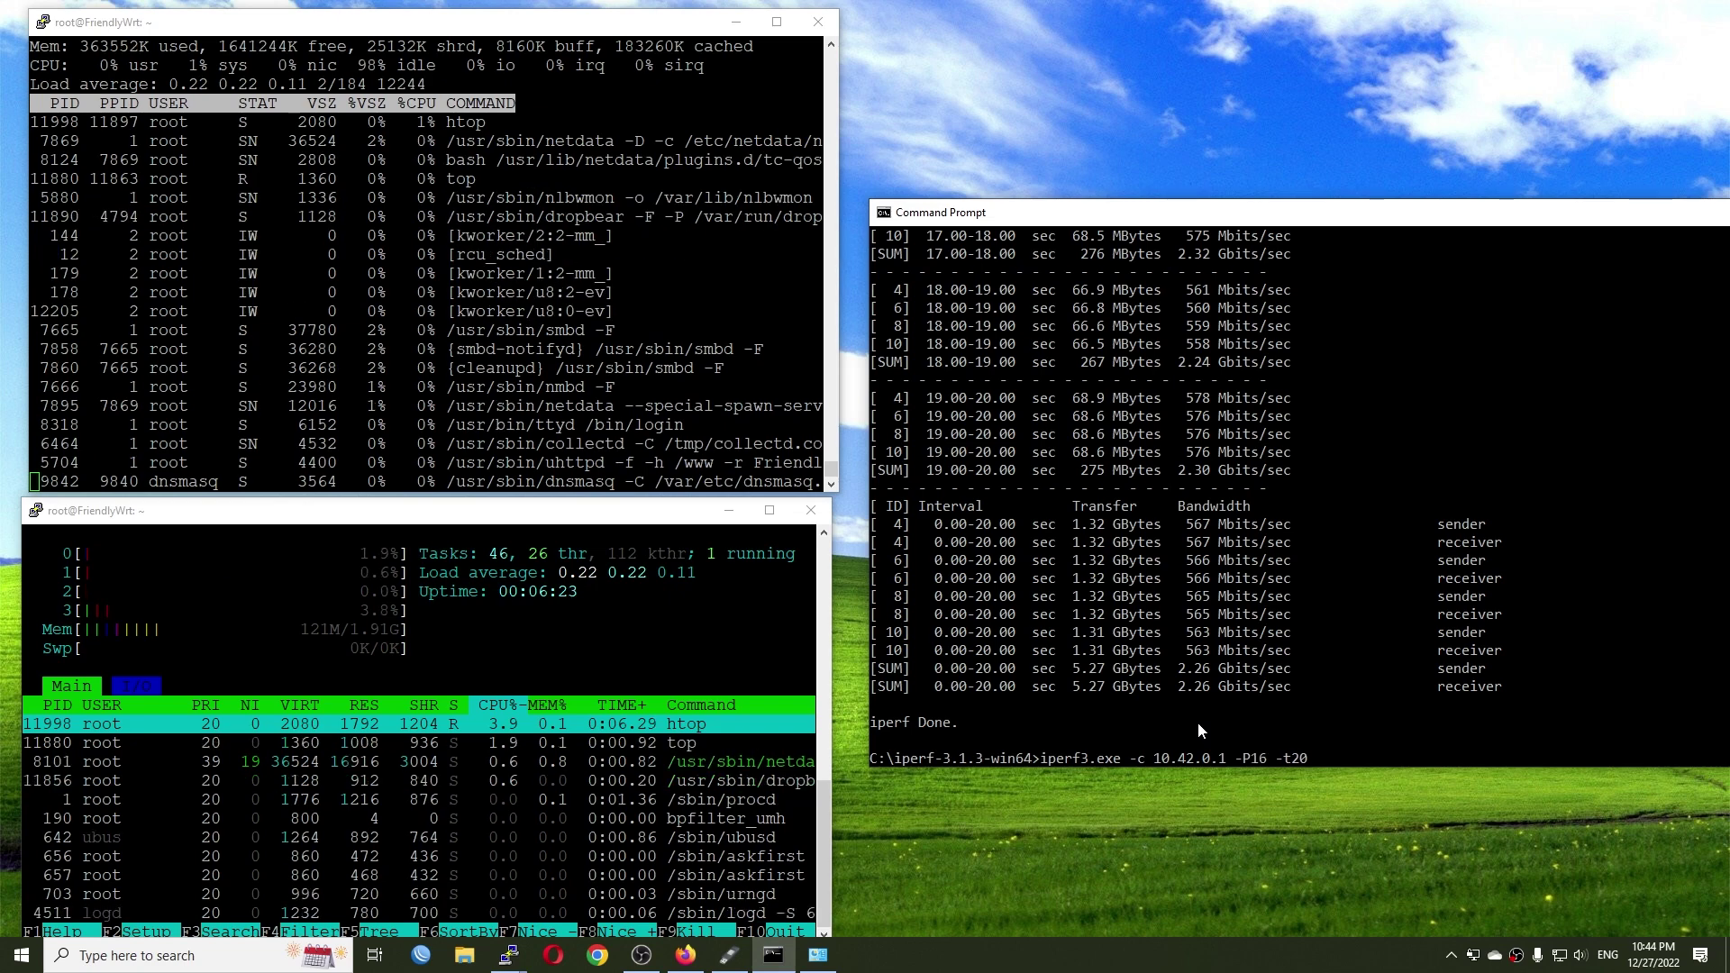
key(Return)
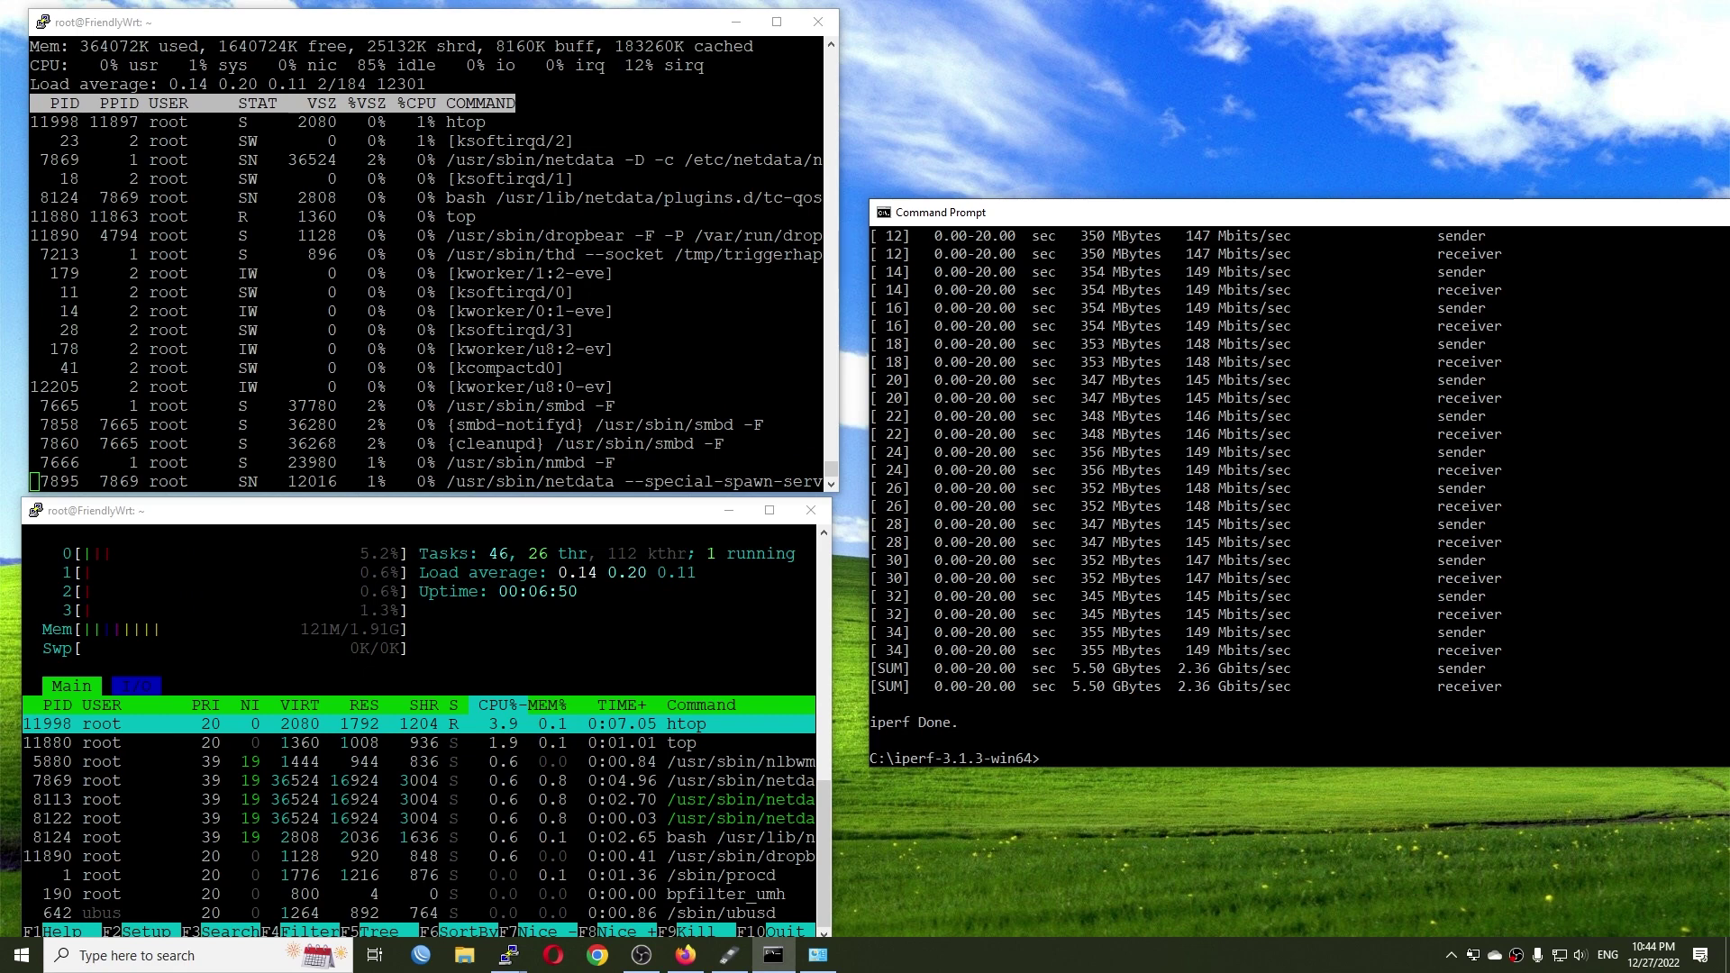
Step: Rerun the 16-stream test with -R and highlight top's 36% idle CPU reading
key(Up)
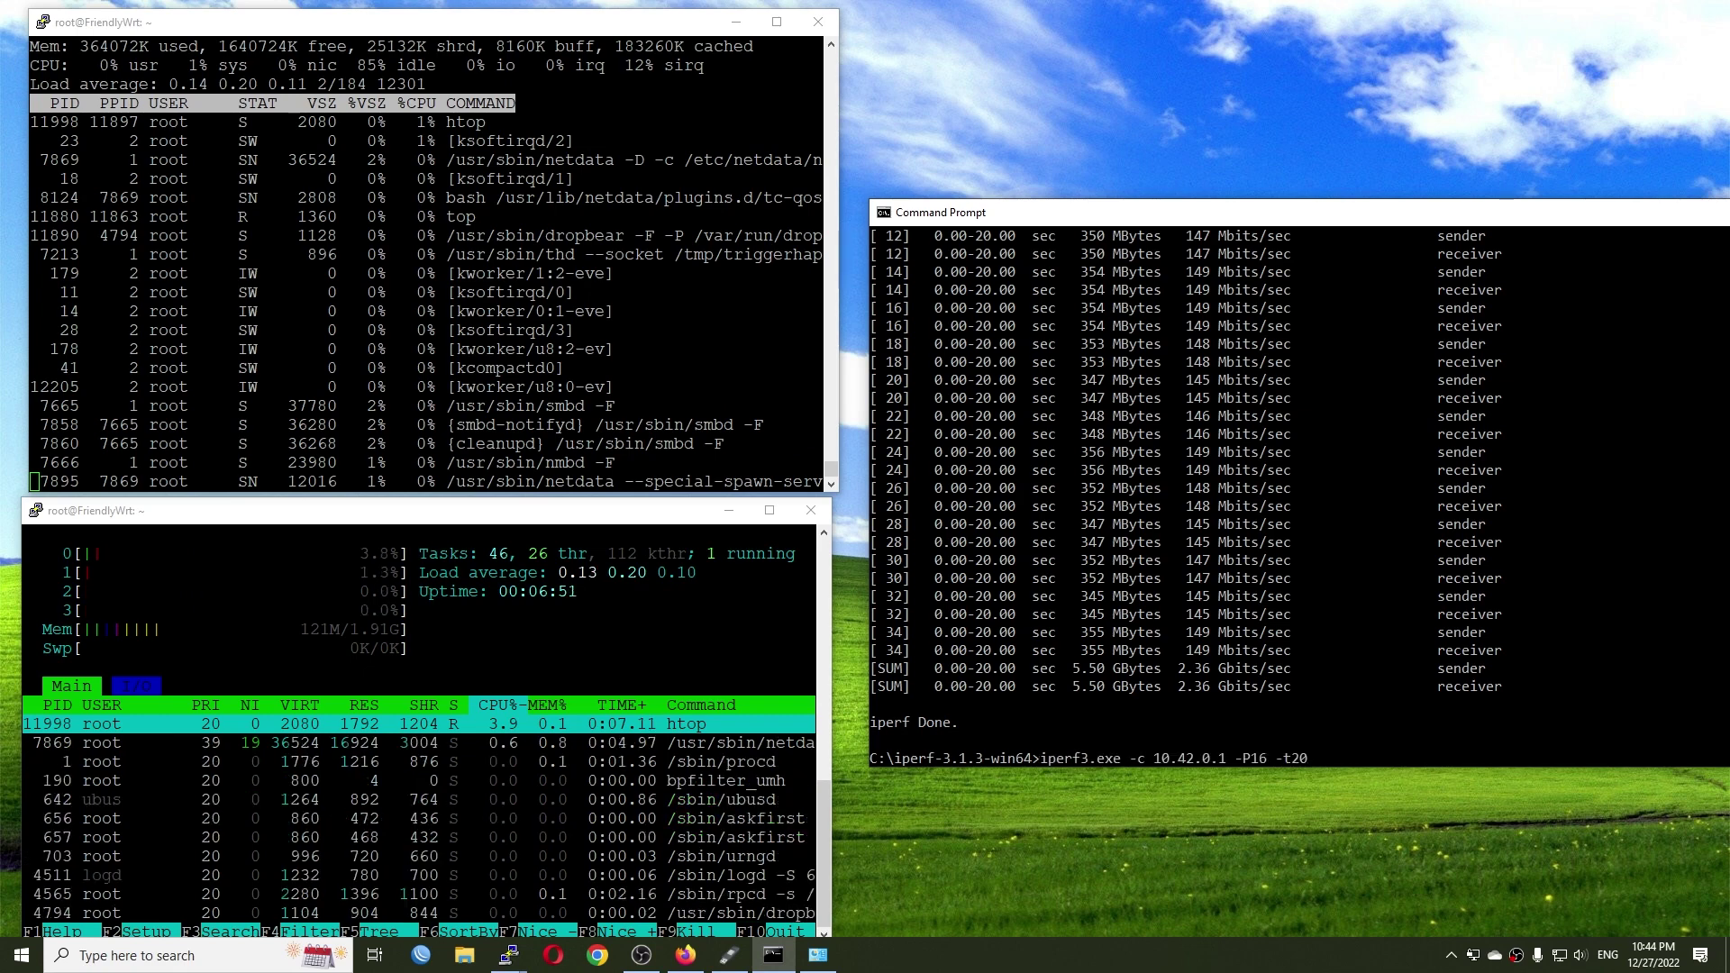
text(-)
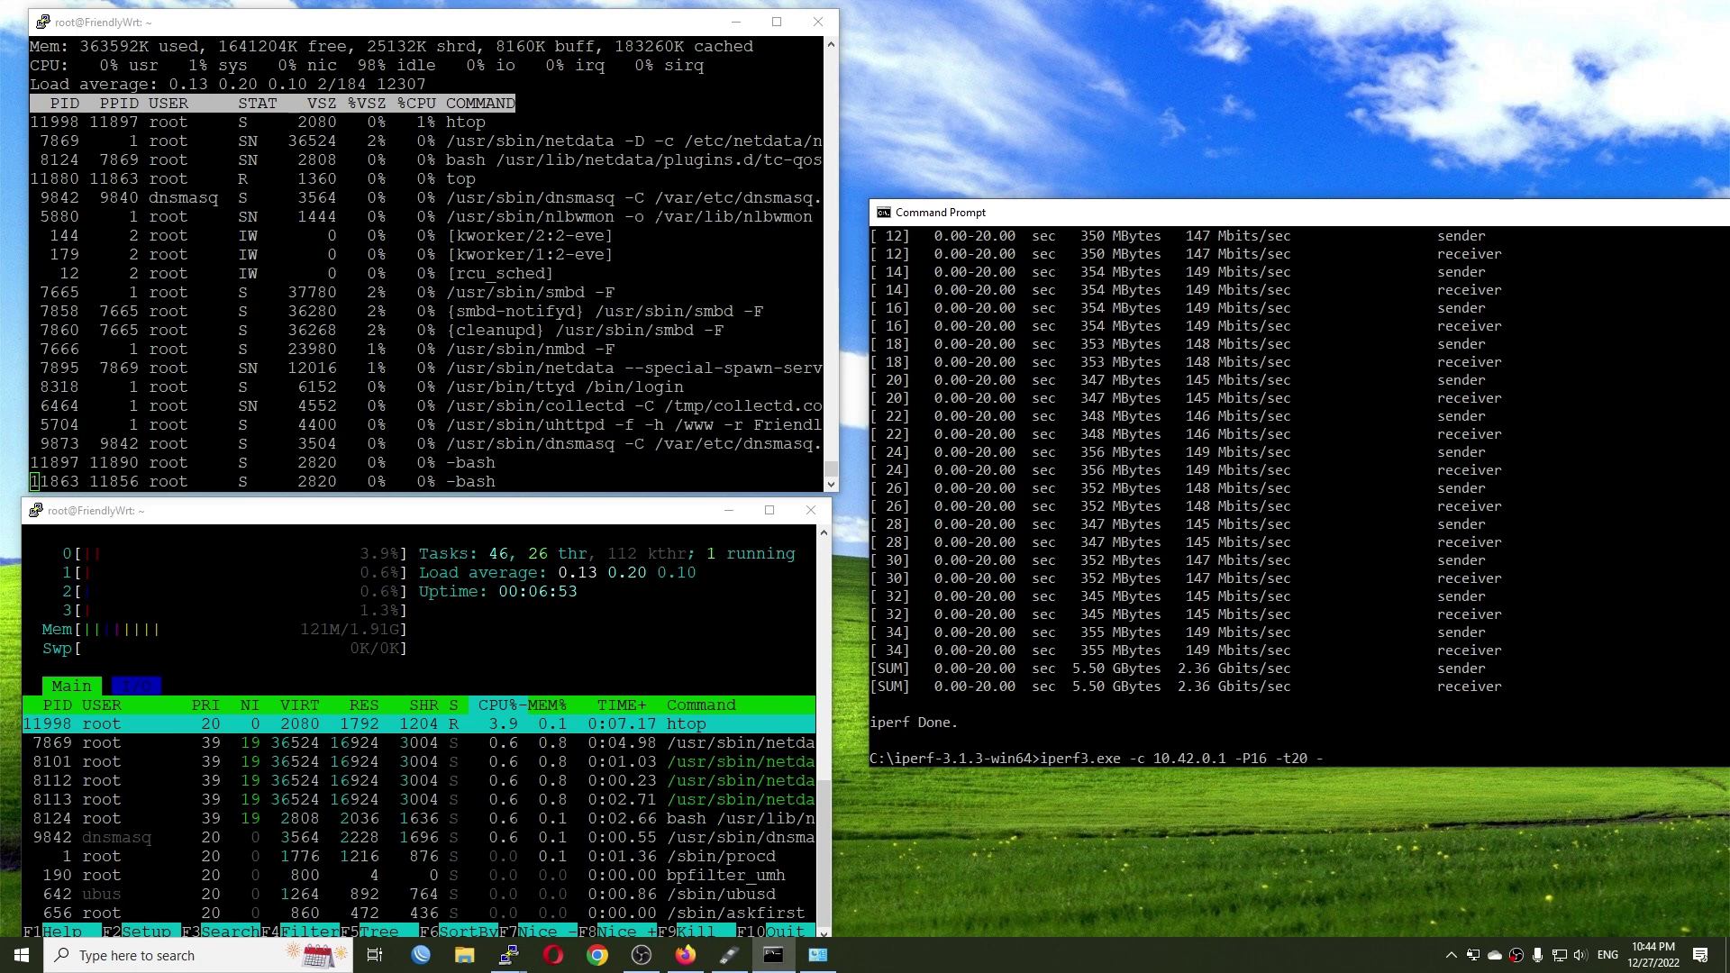
text(R)
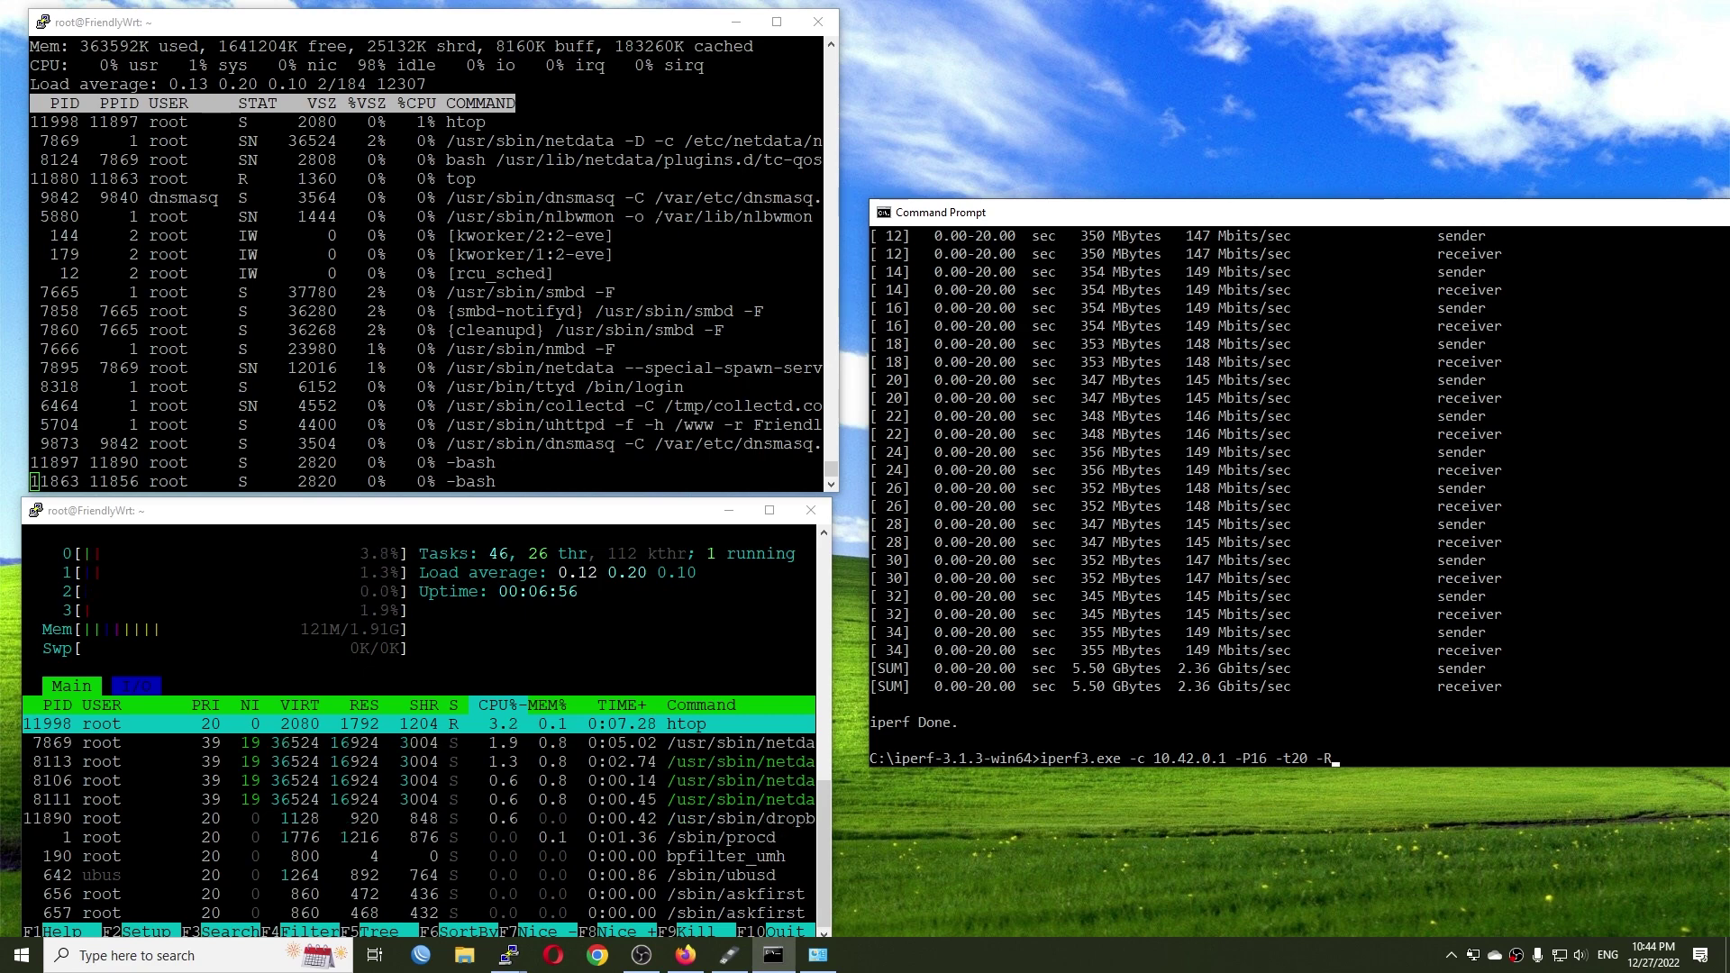
key(Return)
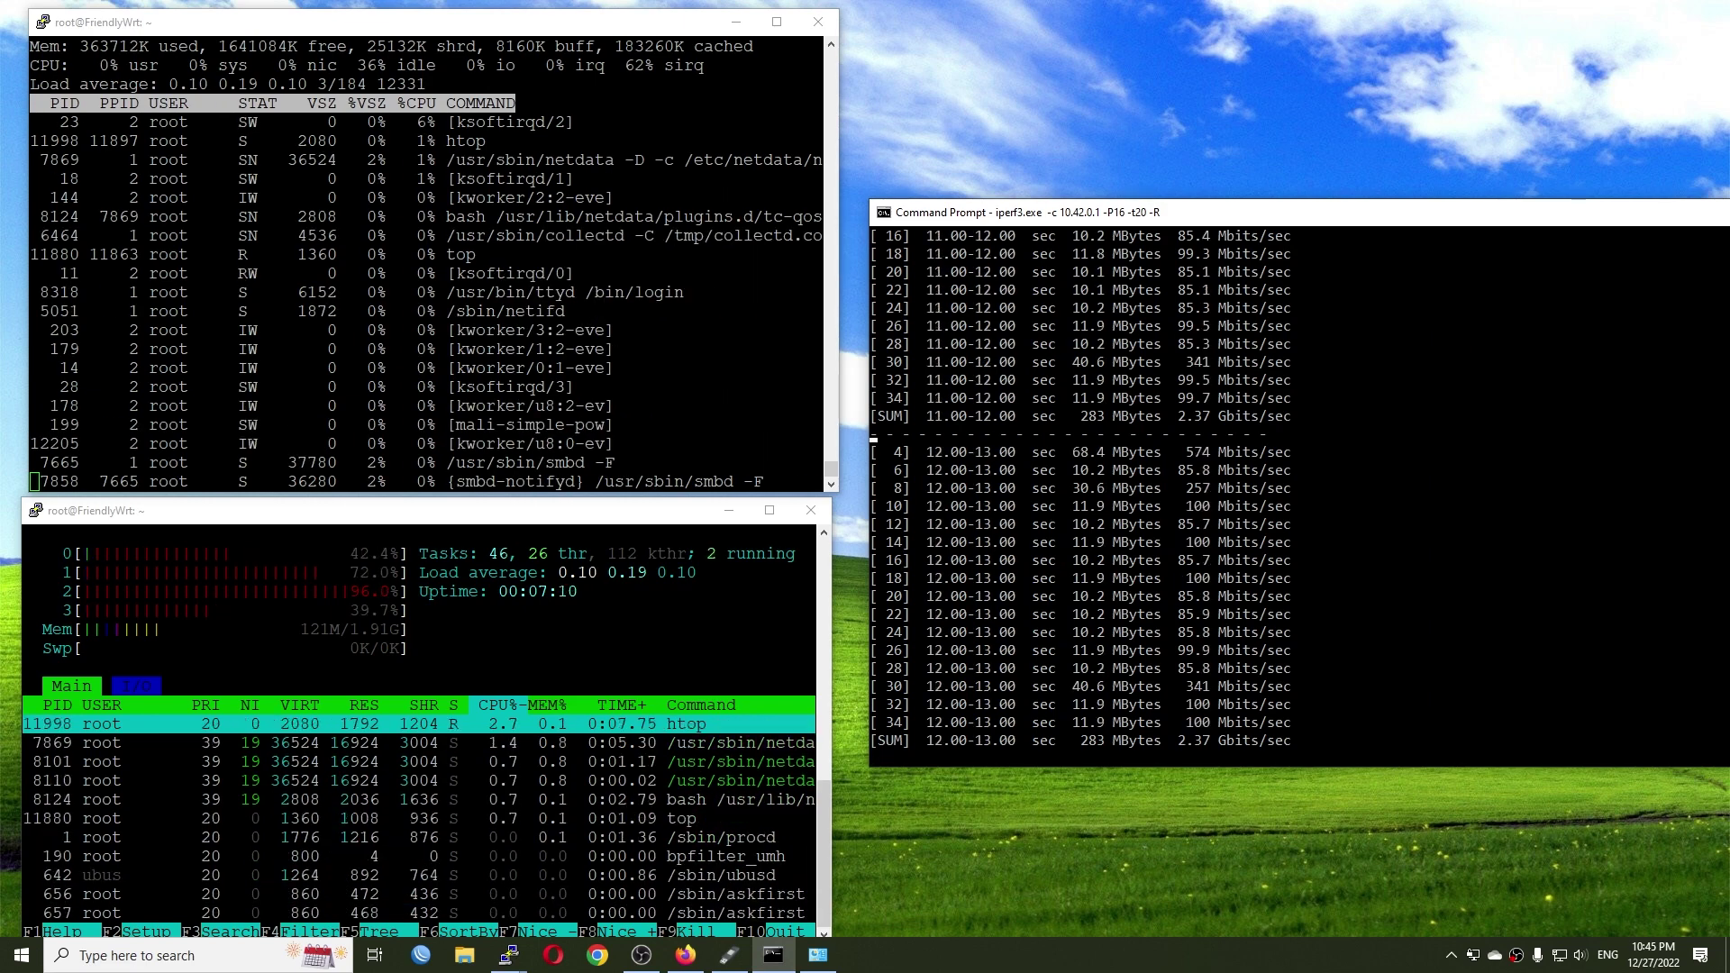
drag(445, 65, 361, 64)
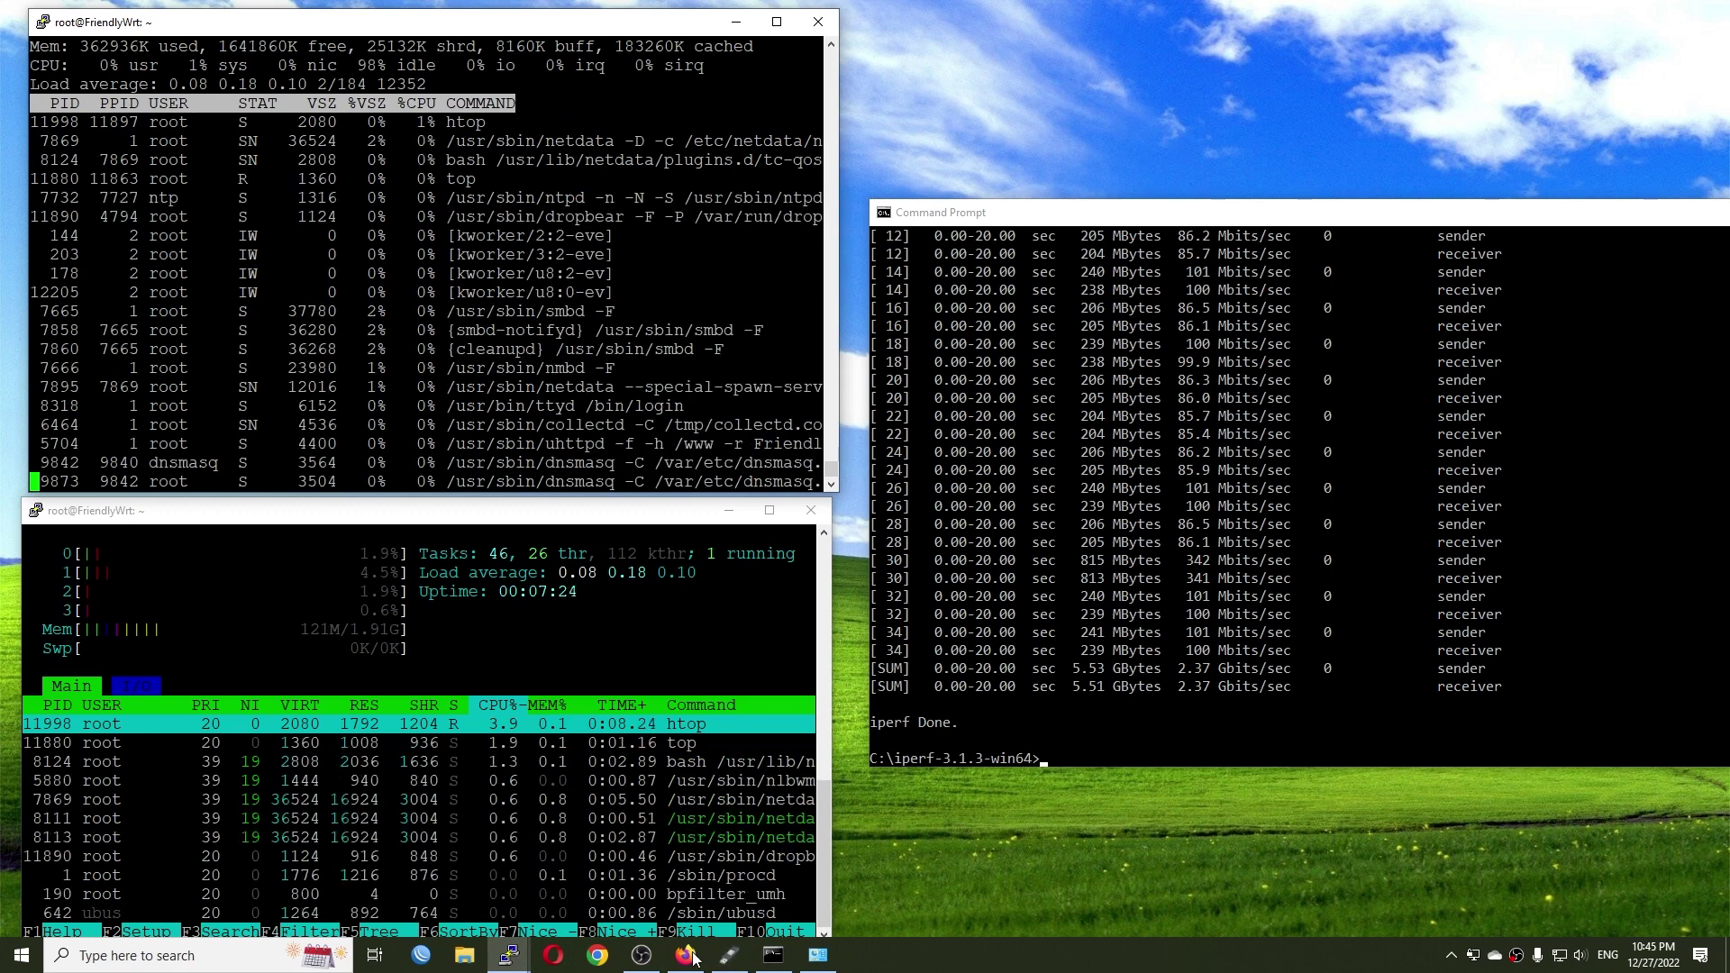
Step: Maximize the browser and switch to the FriendlyWrt admin tab
mouse_move(682, 962)
click(685, 878)
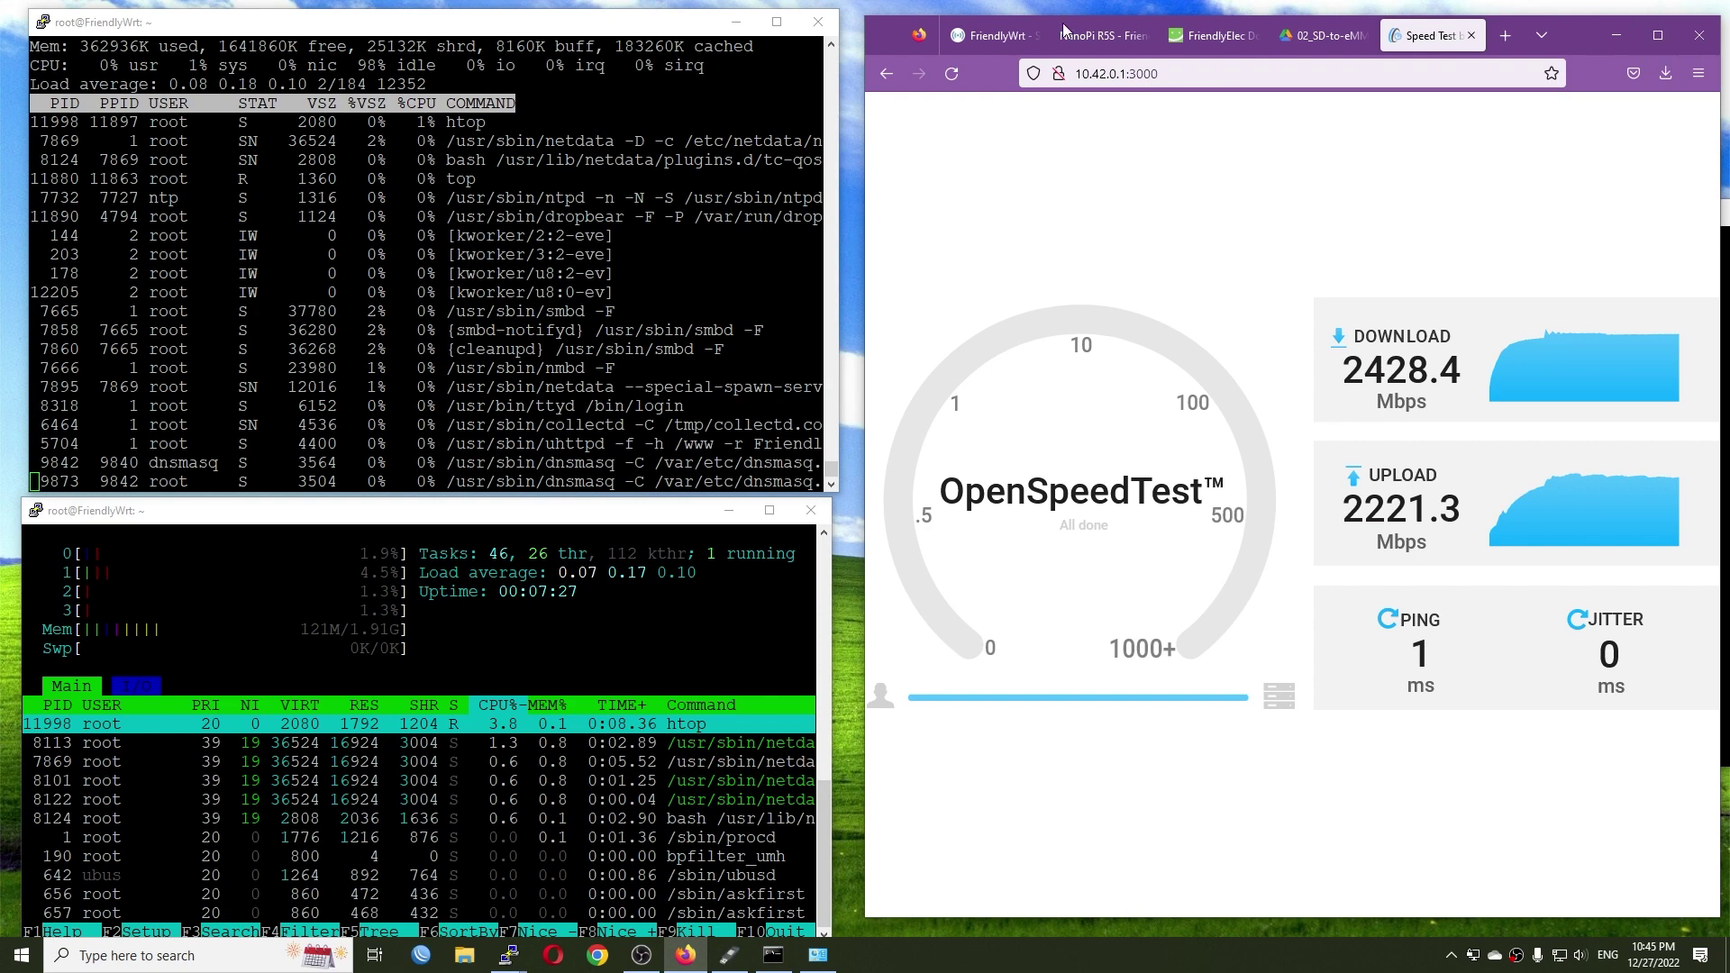
click(1641, 40)
click(237, 9)
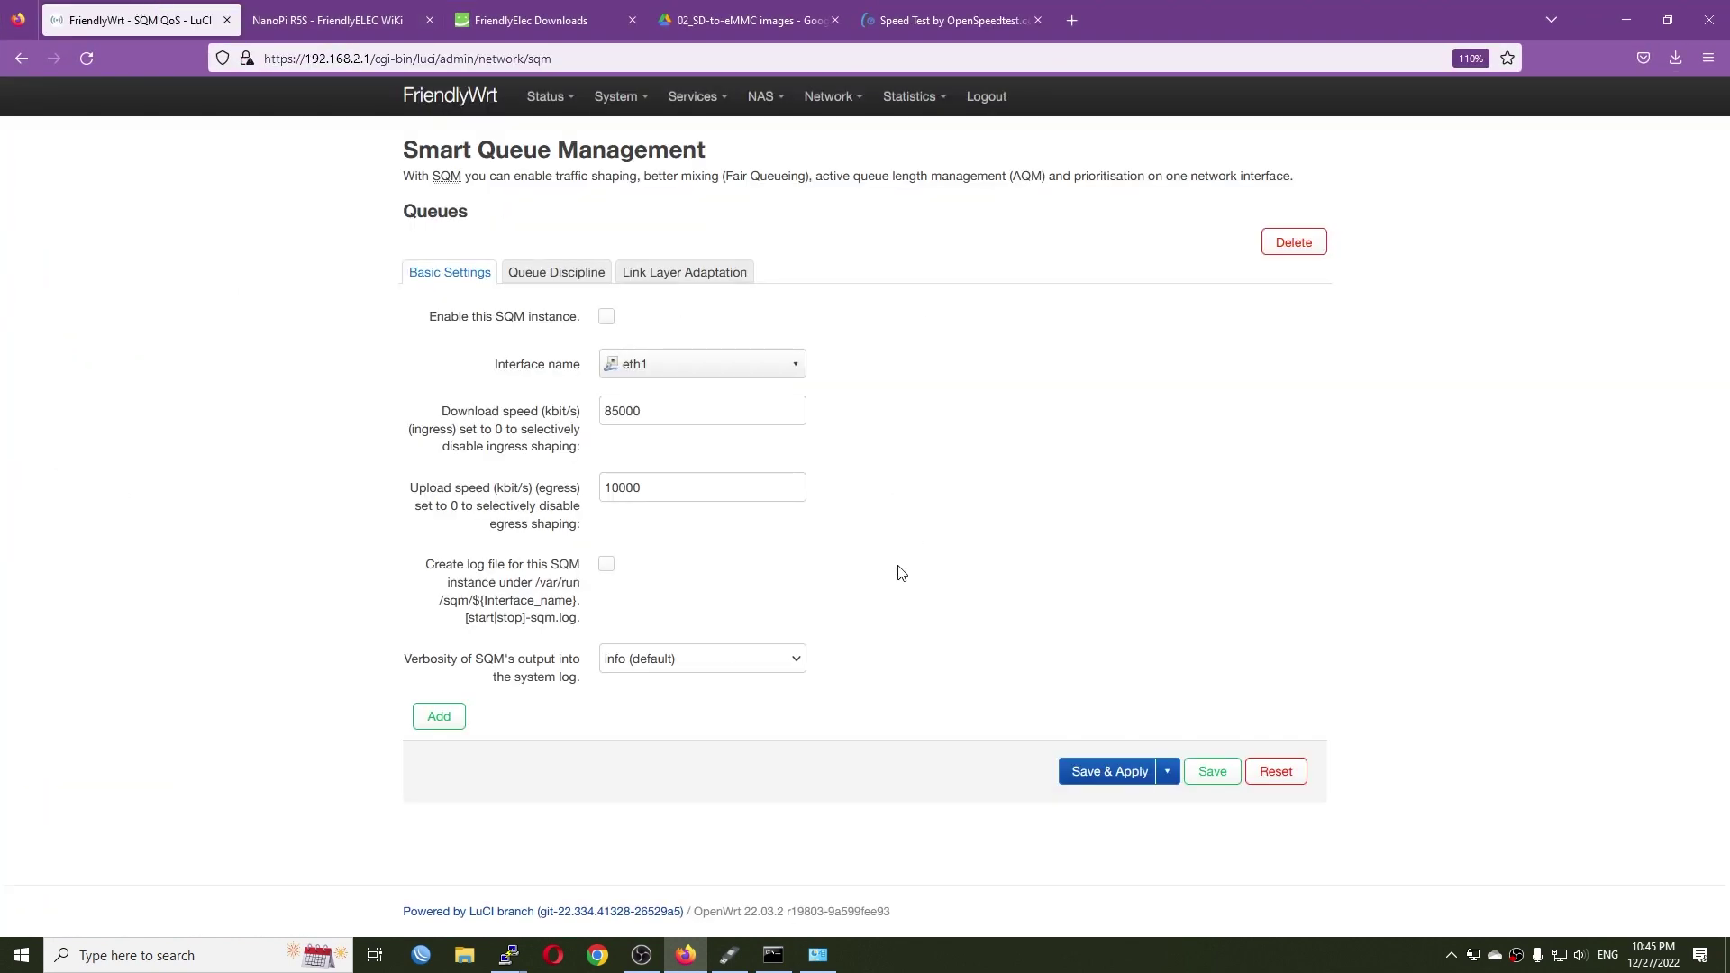
Step: Uncheck Software flow offloading and Fullcone NAT under Network > Firewall, then Save & Apply
mouse_move(829, 96)
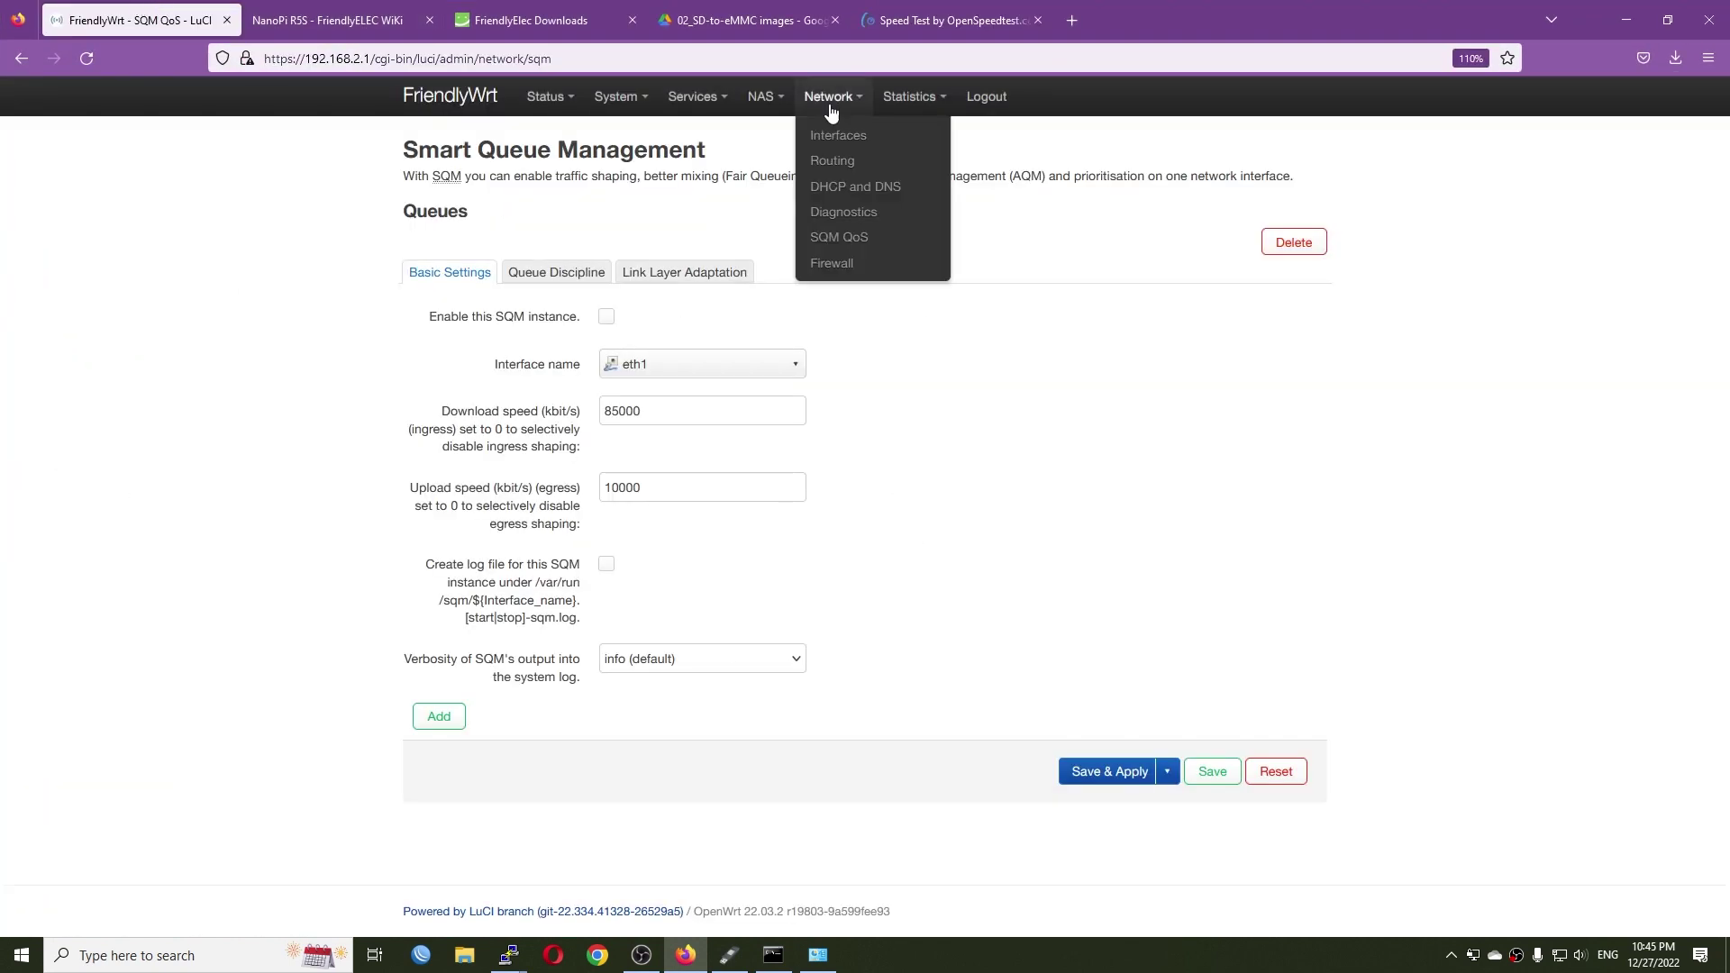
click(833, 263)
click(599, 587)
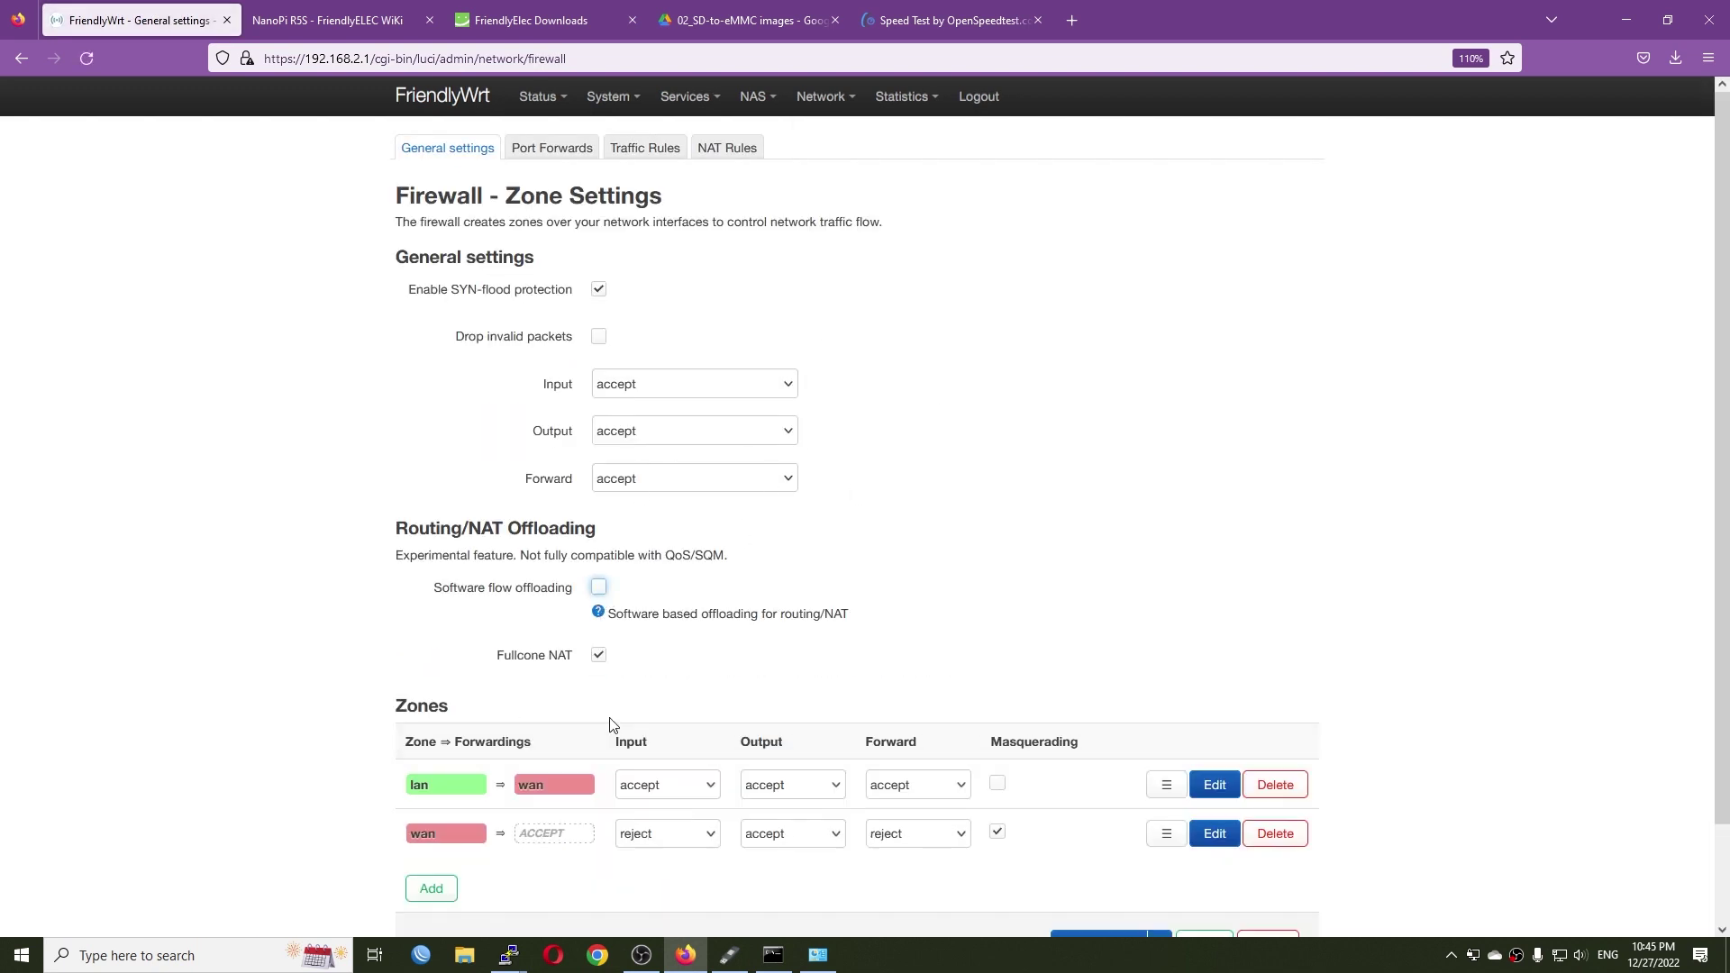
click(599, 655)
scroll(901, 748, down, 2)
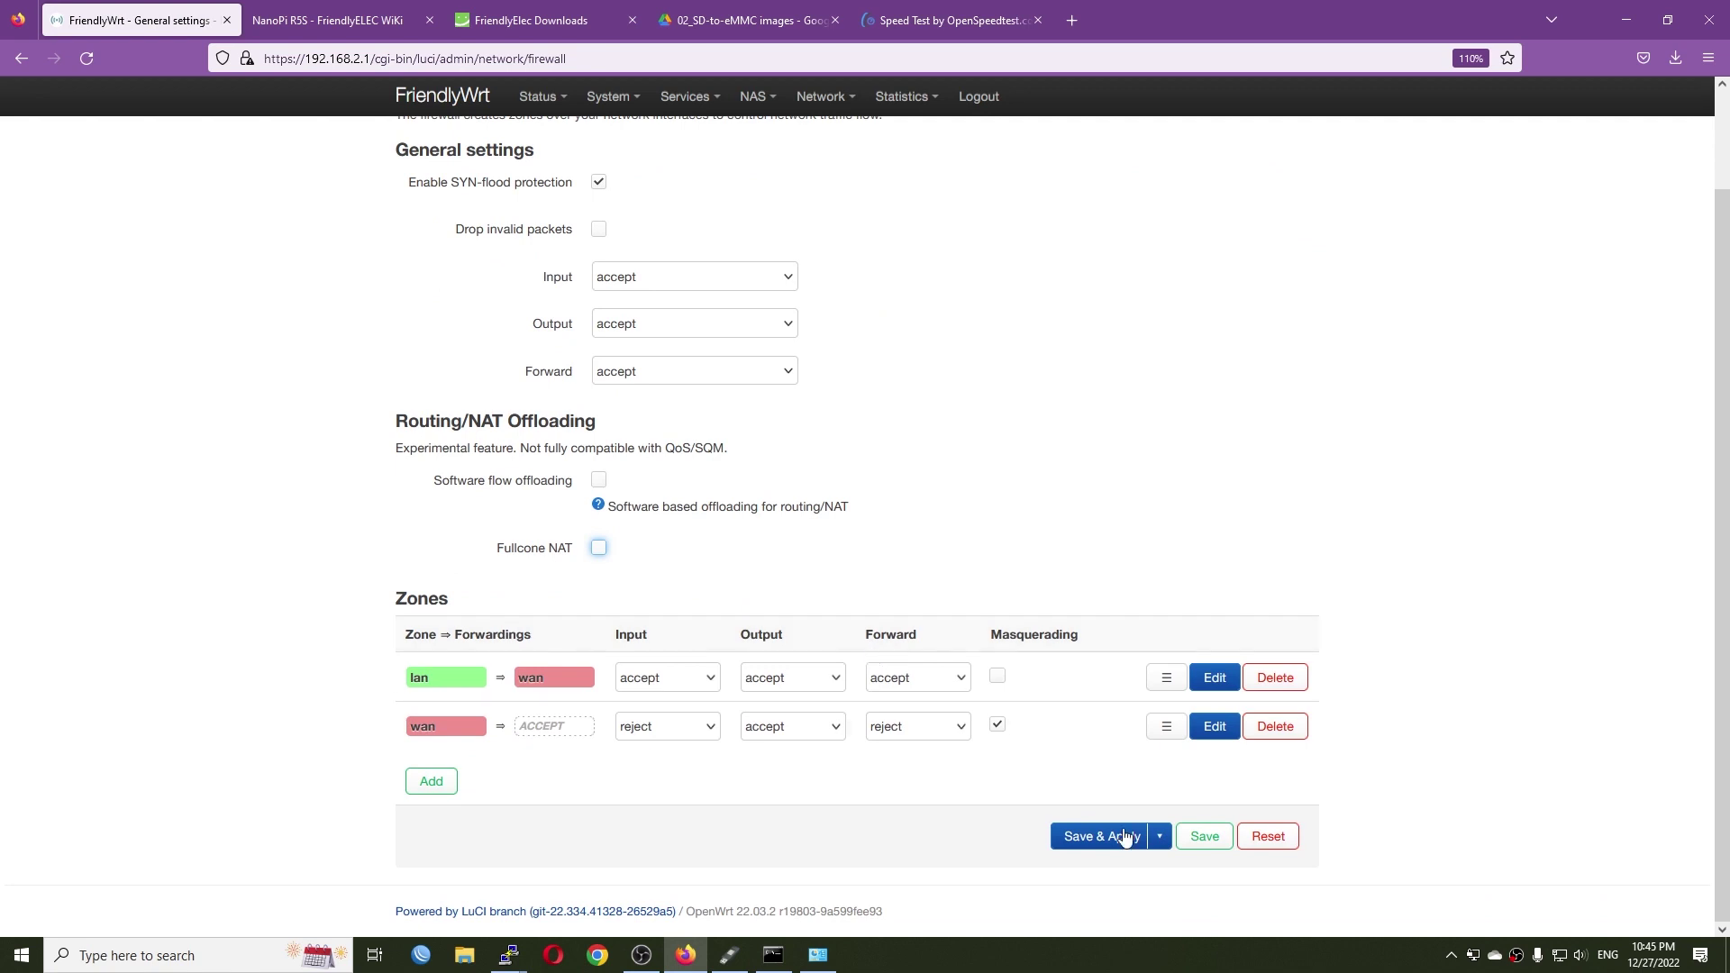
click(1110, 841)
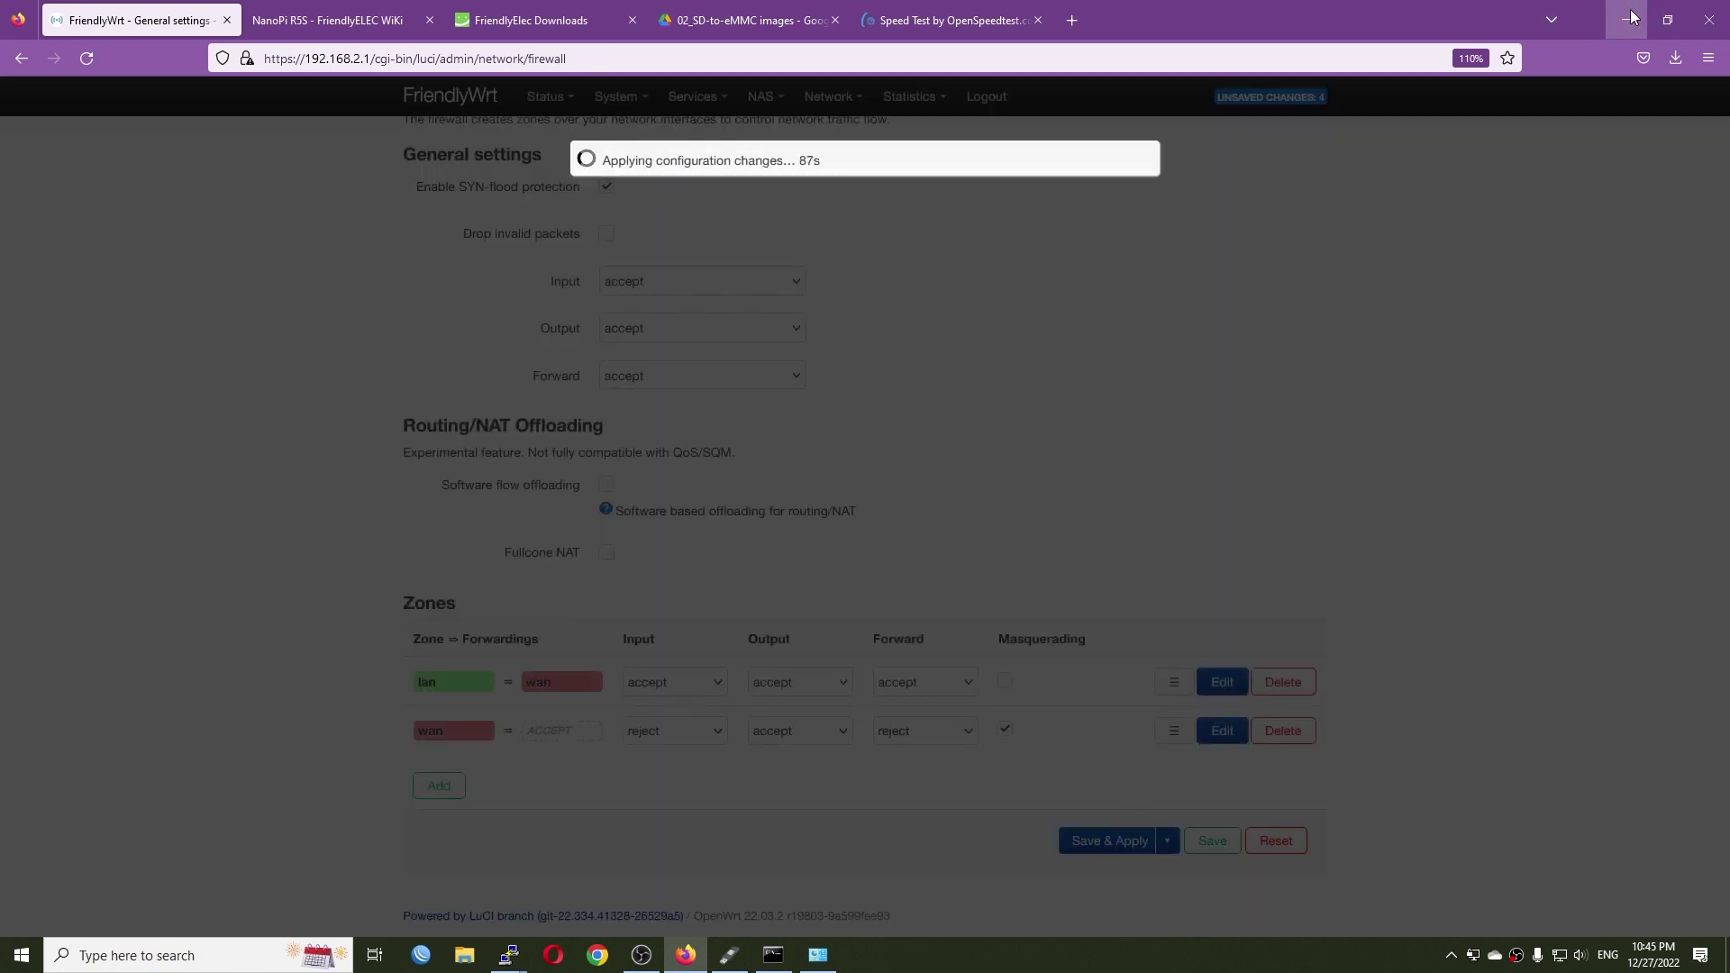
double_click(1586, 18)
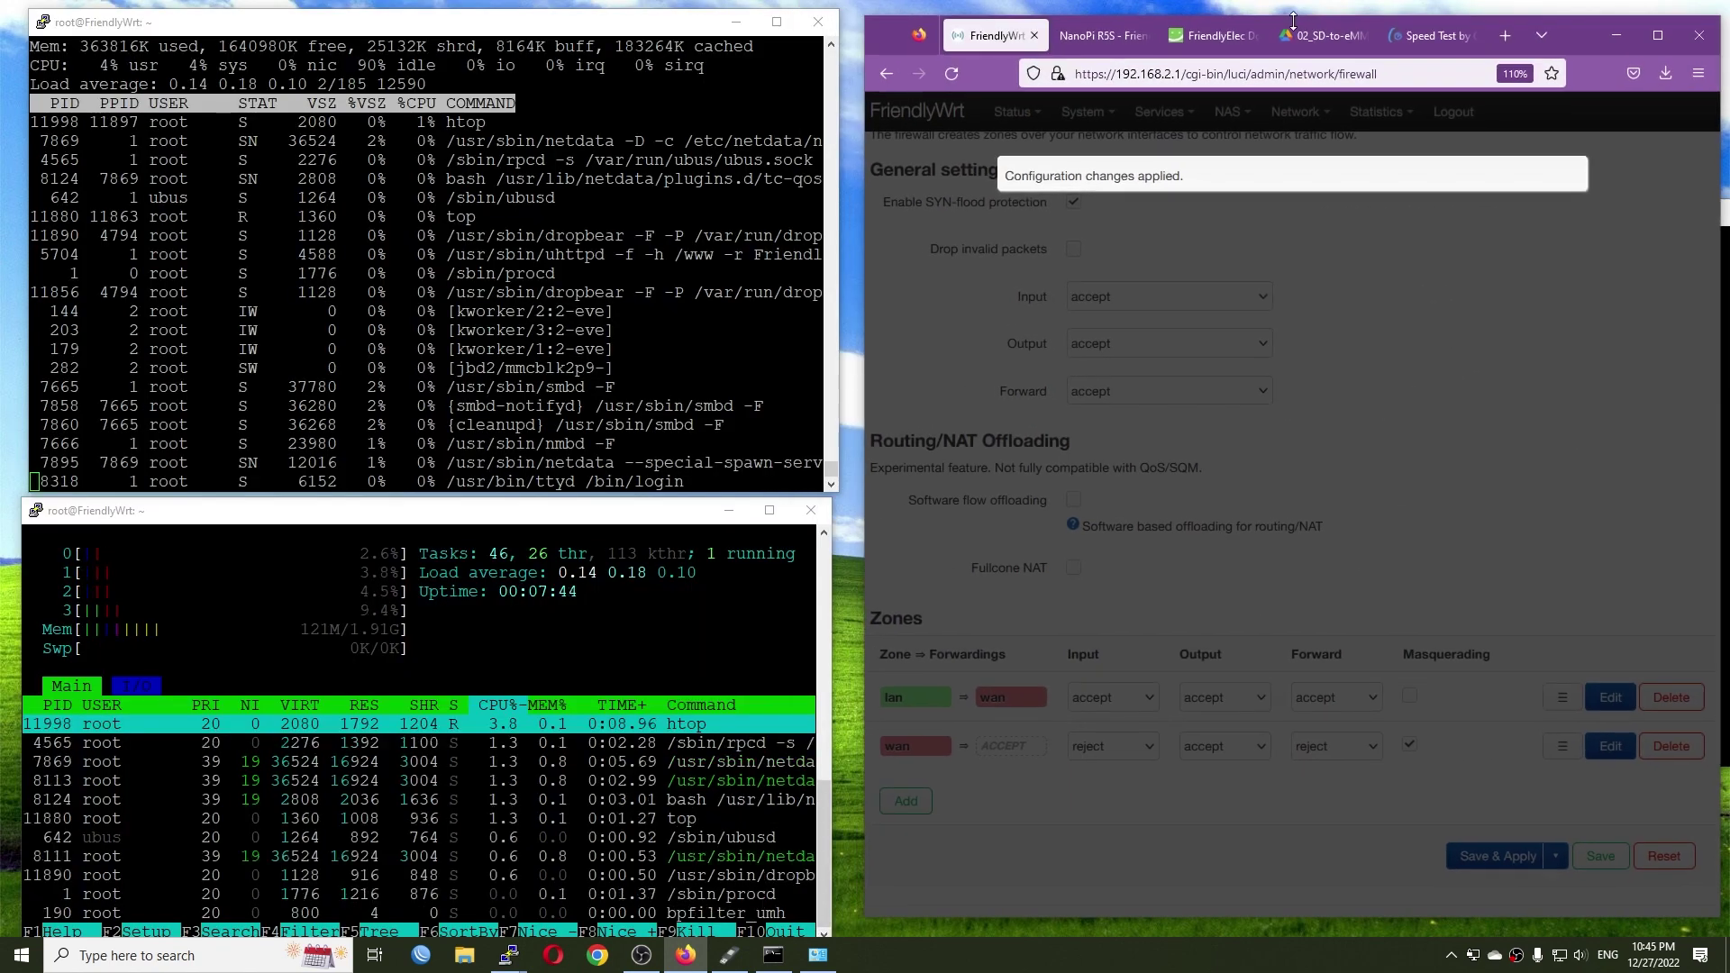
click(1447, 38)
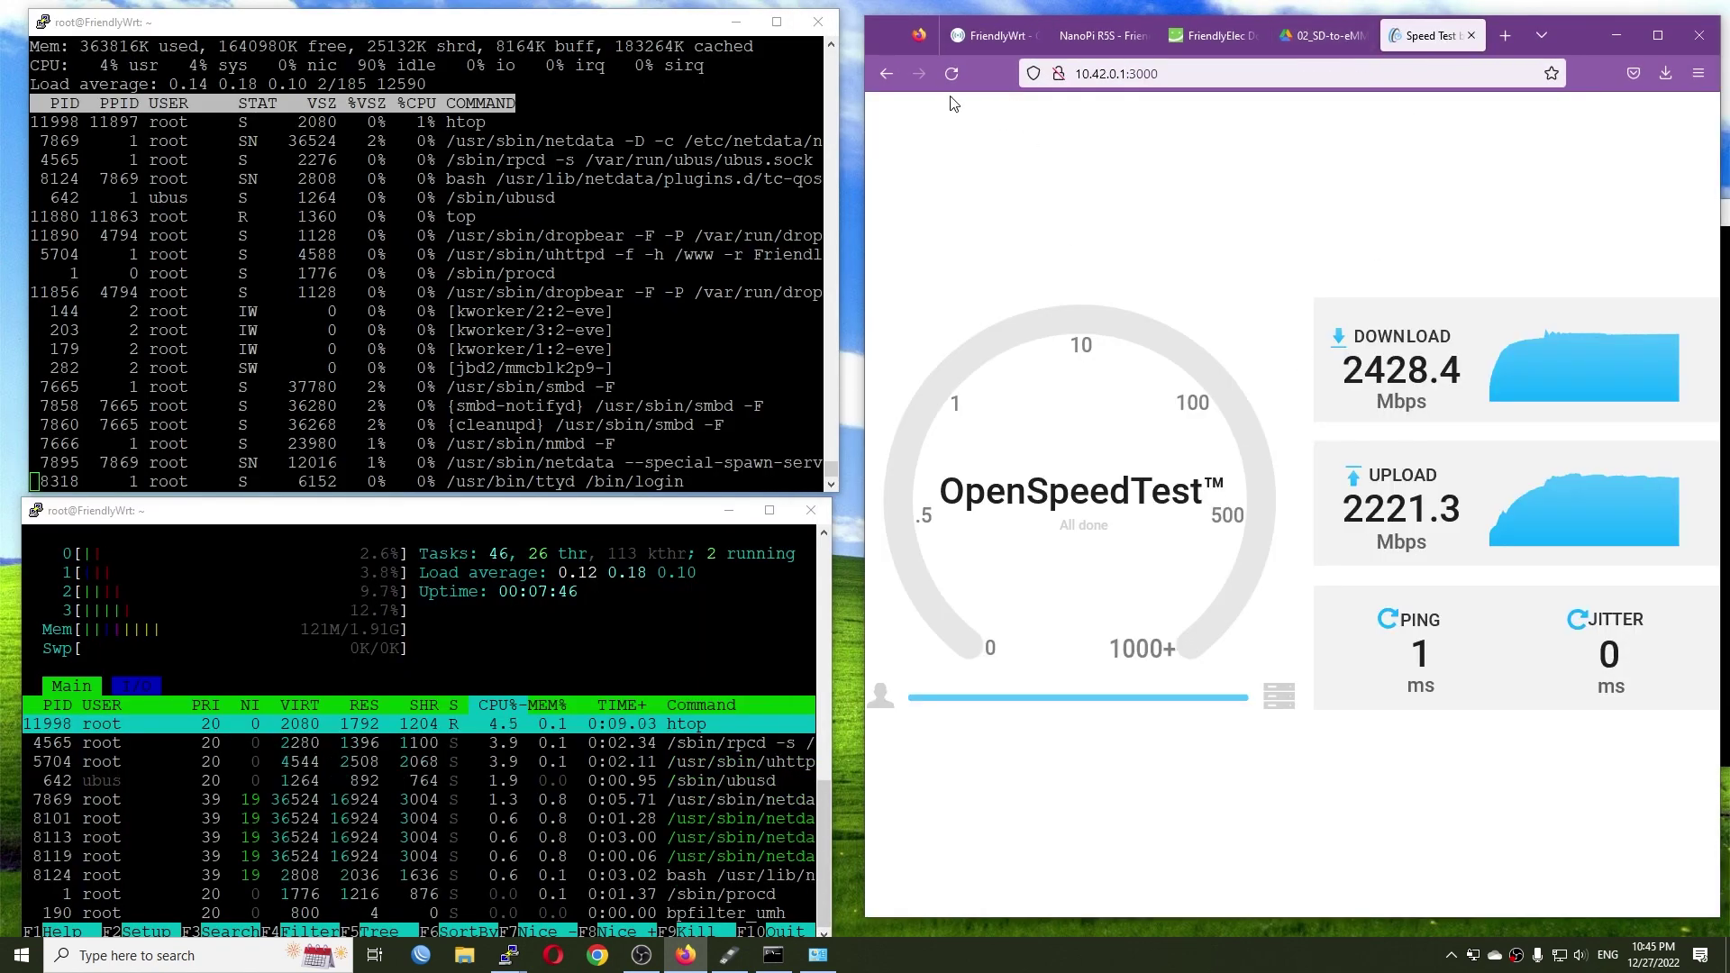
Step: Reload OpenSpeedTest and rerun it, getting 1588.0 Mbps download and 1860.2 Mbps upload
click(951, 73)
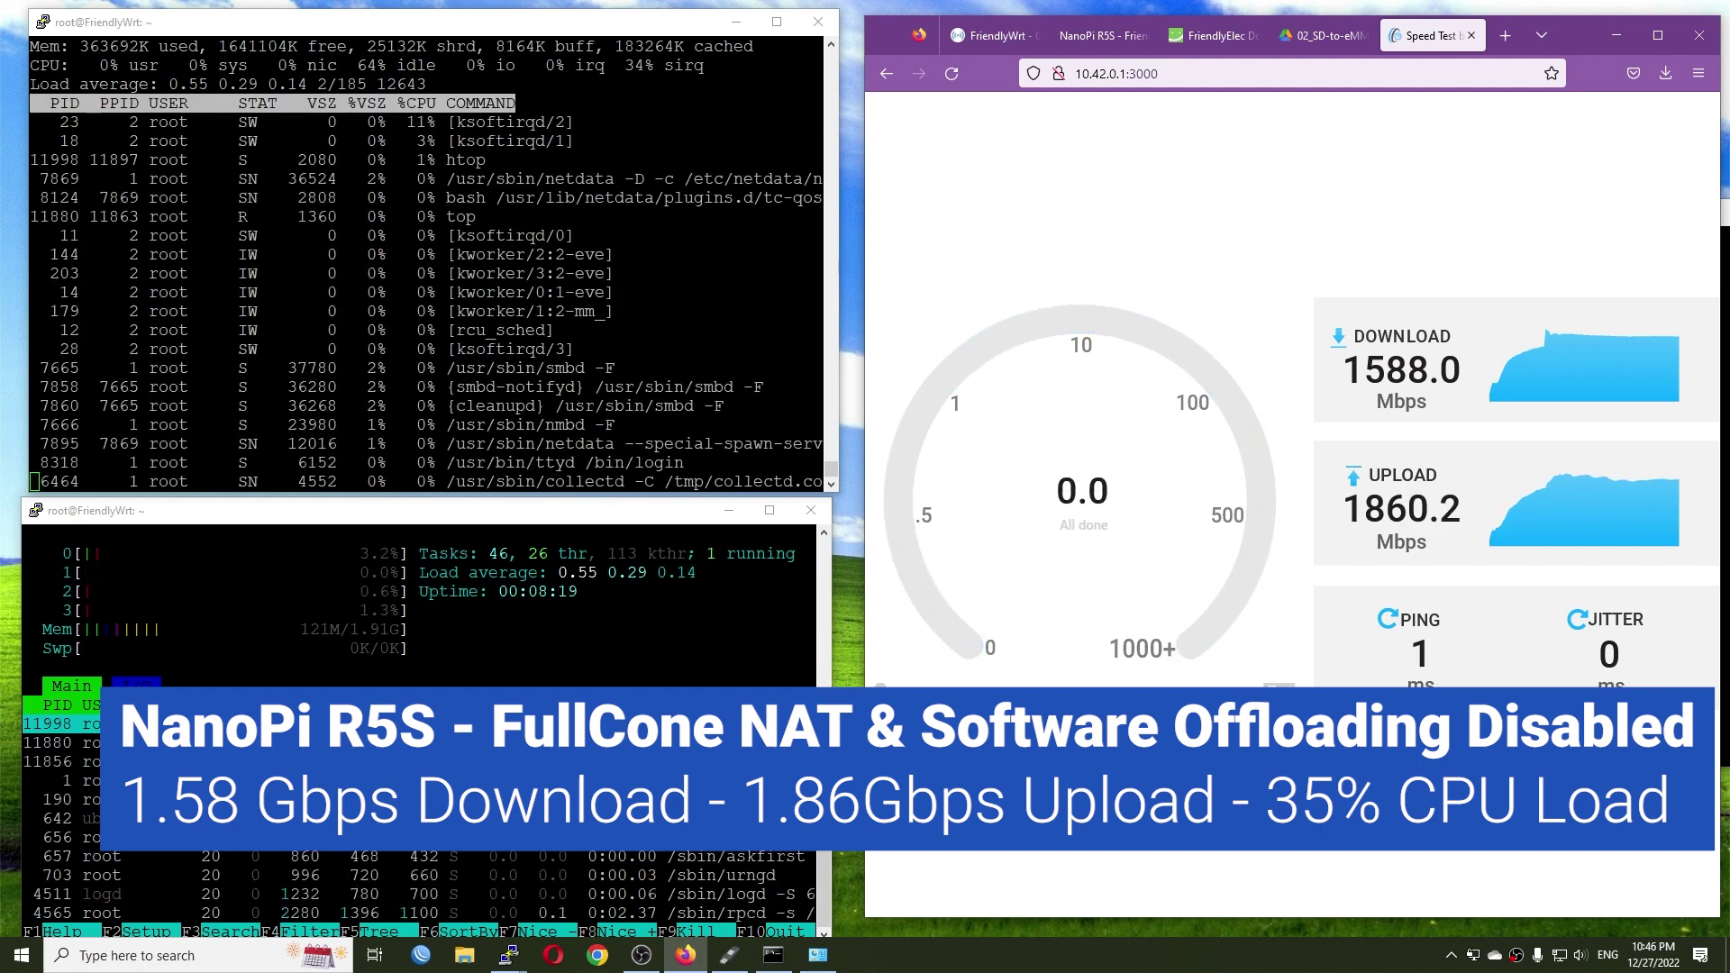
Step: Run 'iperf3.exe -c 10.42.0.1 -P16 -t20' in Command Prompt with offloading disabled
click(1601, 23)
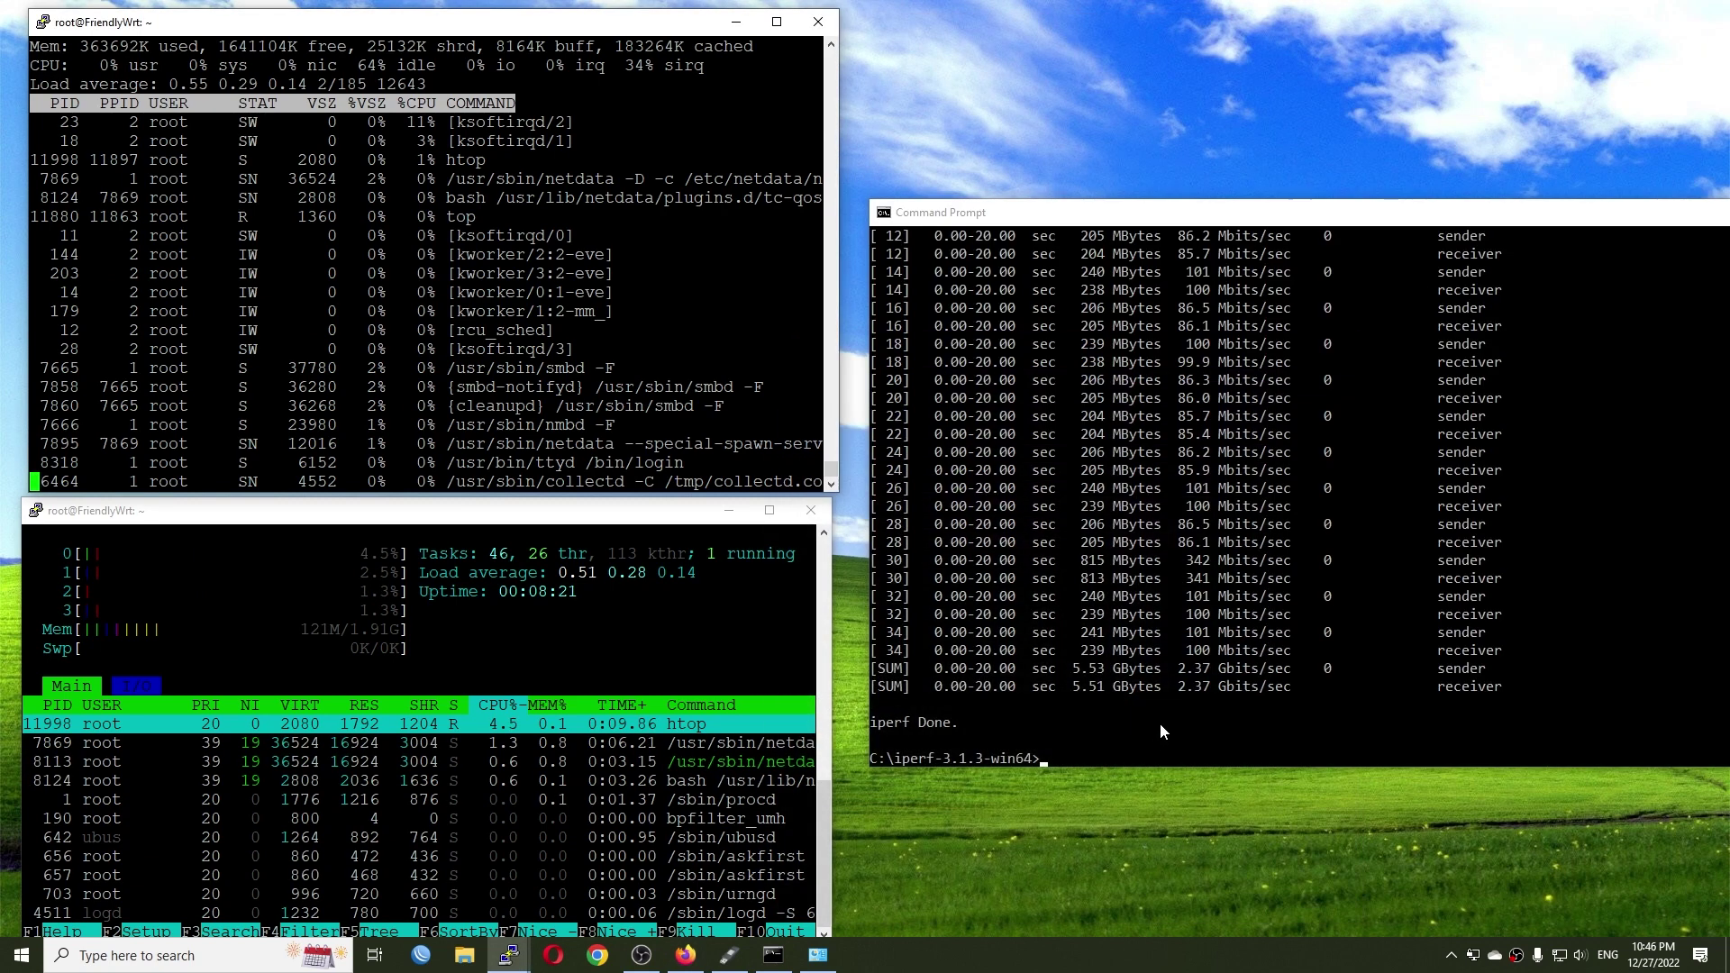
click(1213, 688)
text(iperf3.exe -c 10.42.0.1 -P16 -t20)
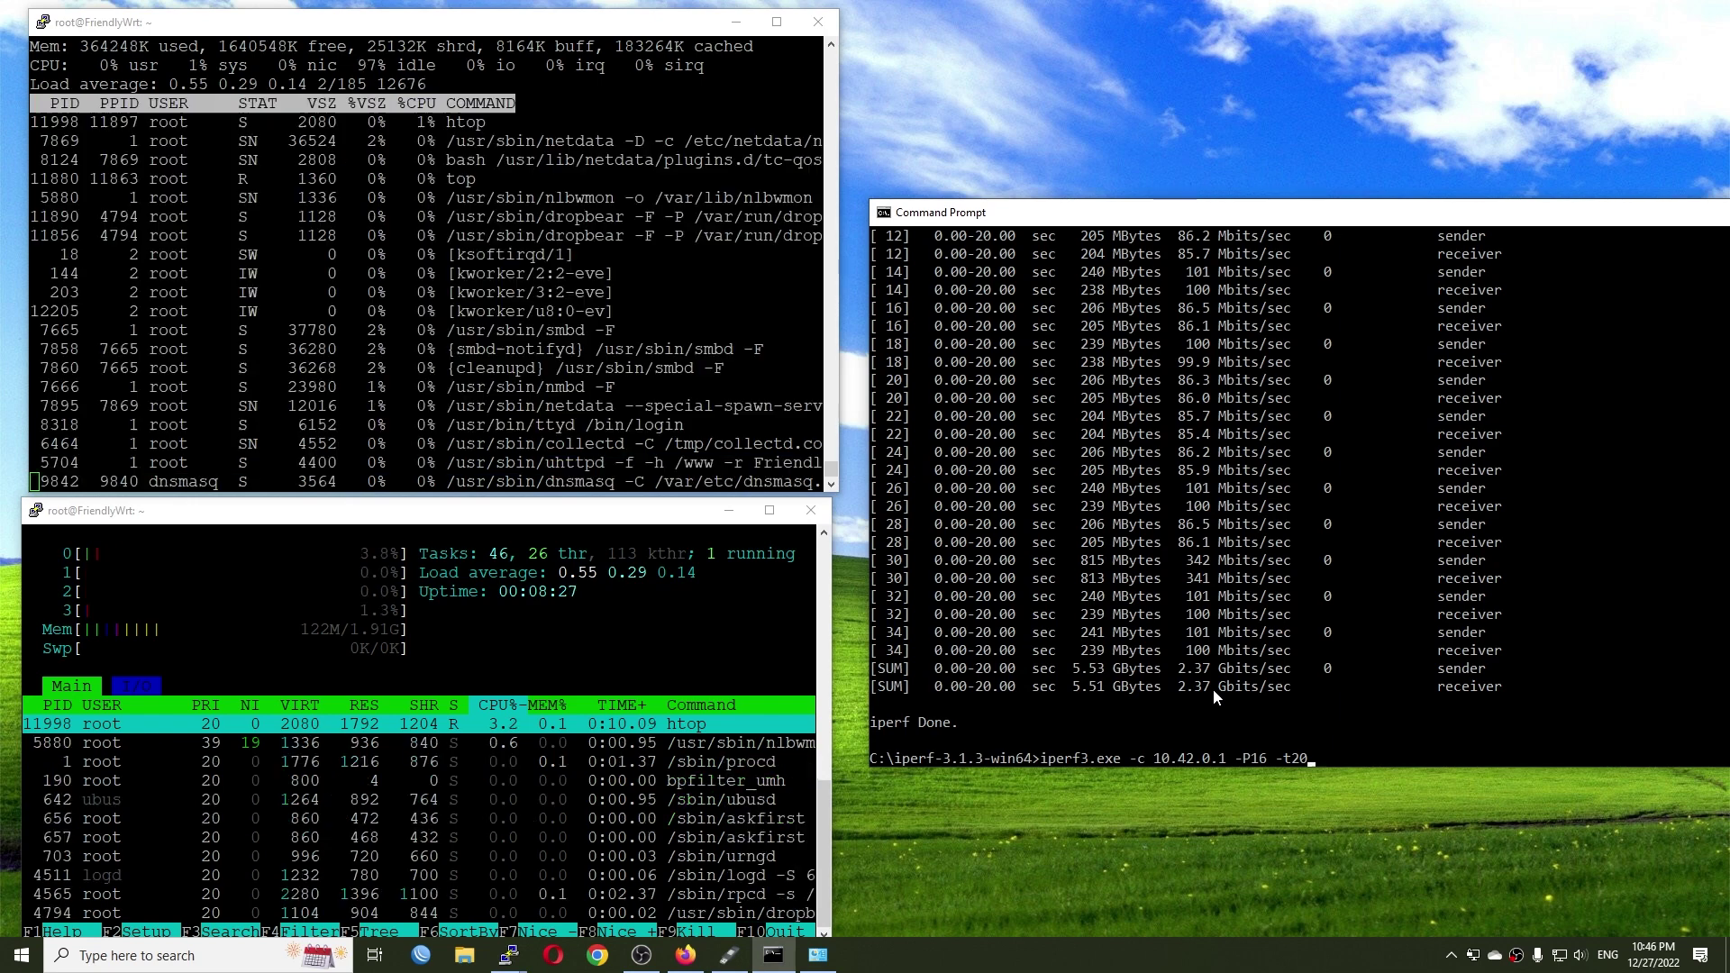
key(Return)
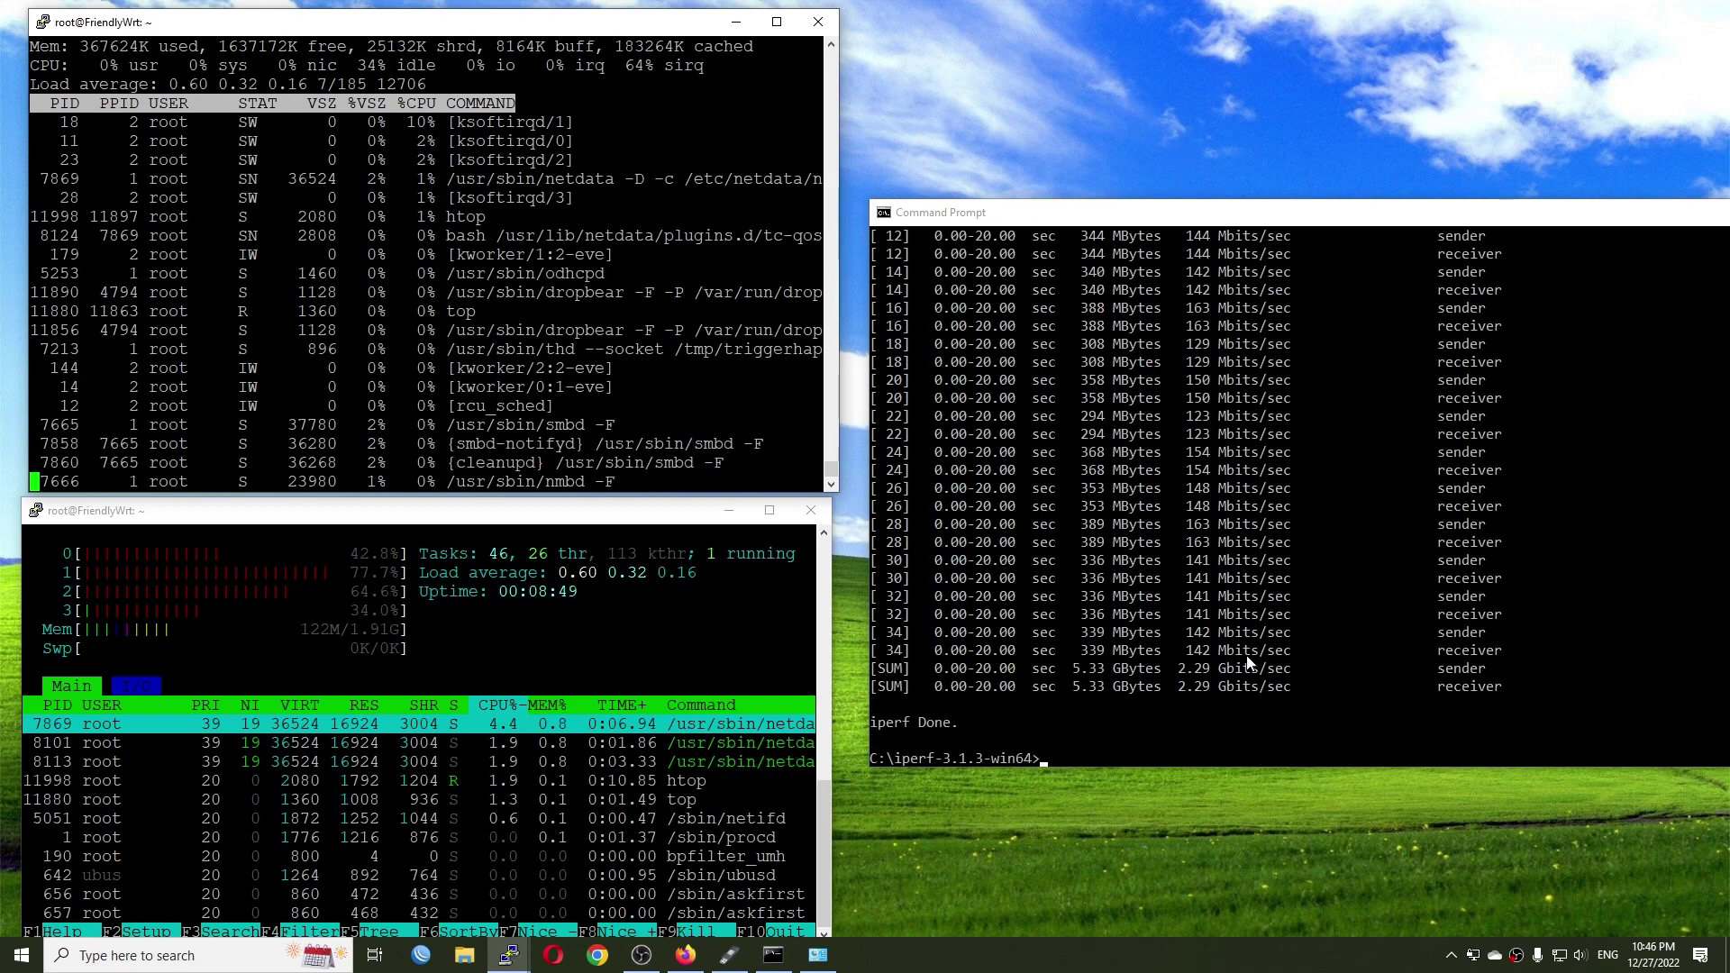
Step: Run 'iperf3.exe -c 10.42.0.1 -P16 -t20 -R', reaching 2.07 Gbits/sec
click(1248, 663)
text(iperf3.exe -c 10.42.0.1 -P16 -t20)
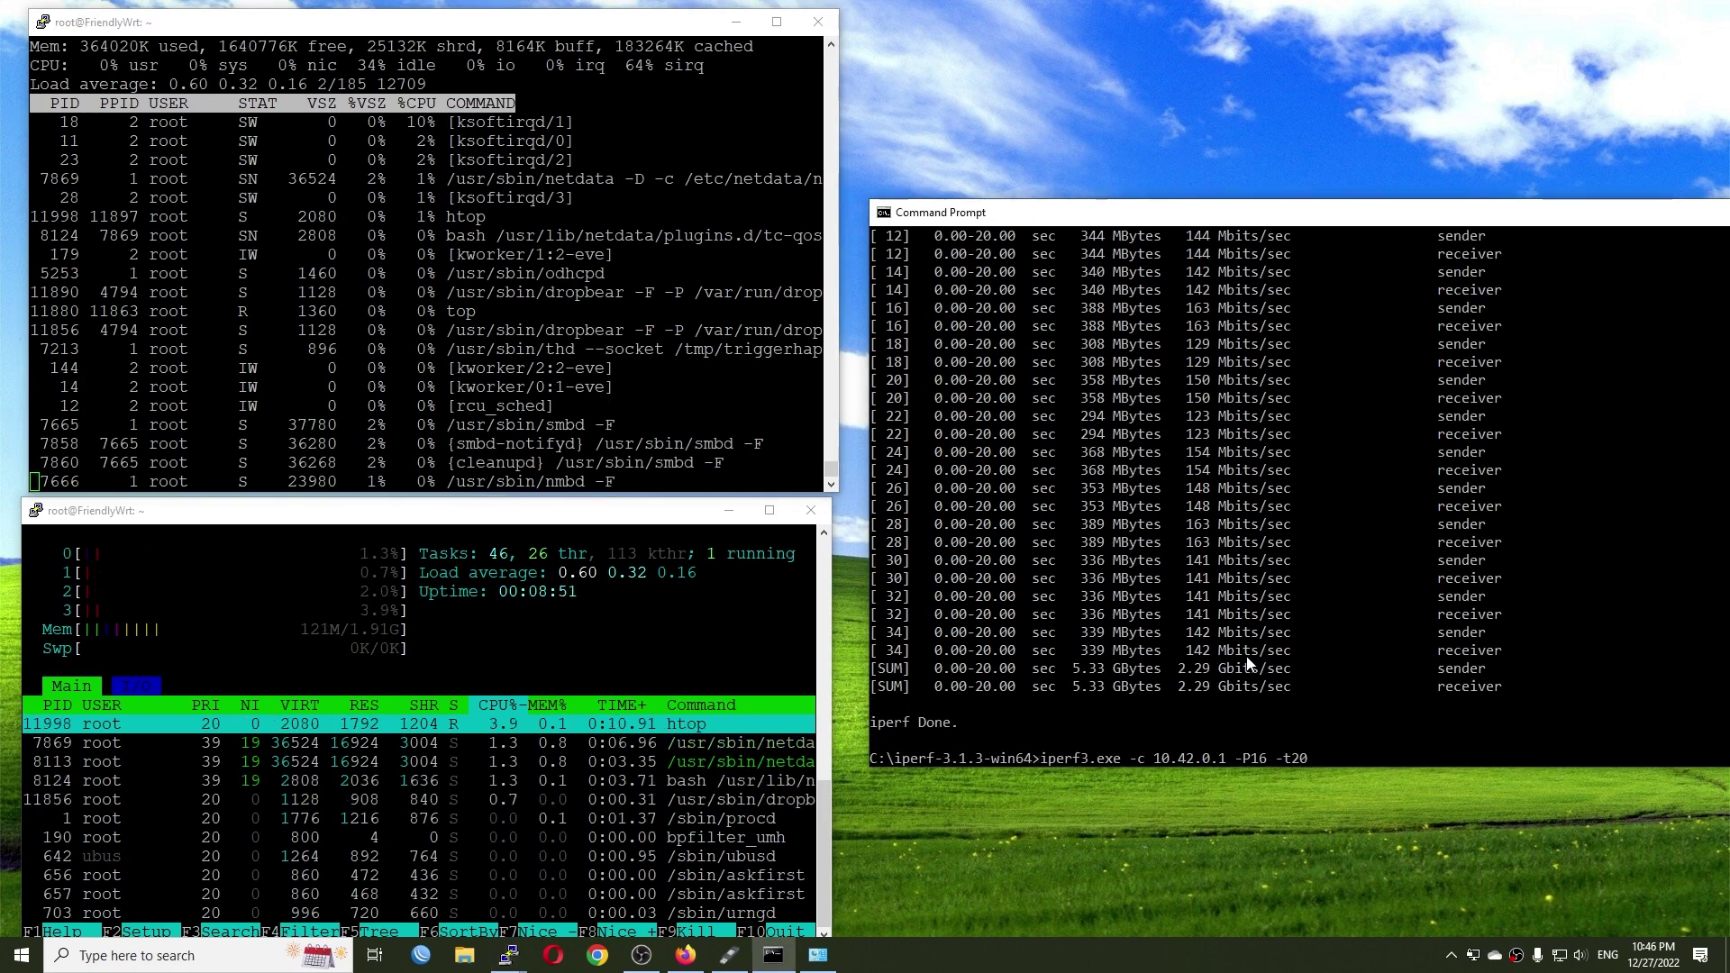
text( -R)
key(Return)
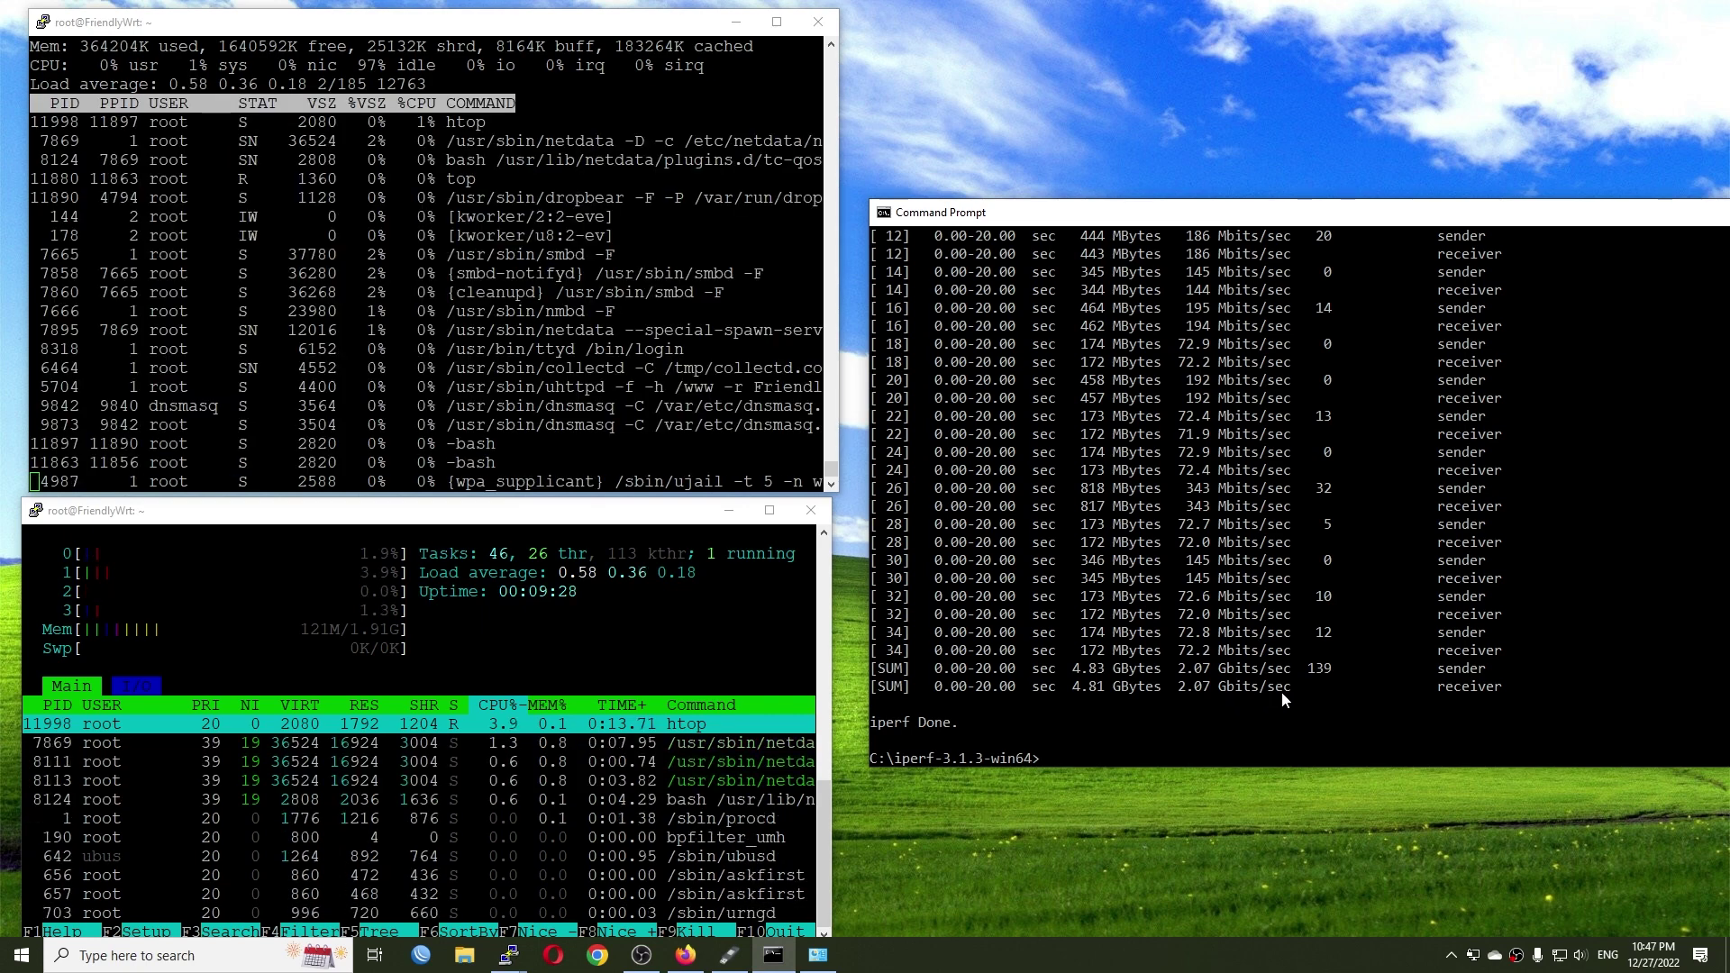
Step: Maximize Firefox on the FriendlyWrt tab and view Status > Overview, then check the system clock
click(684, 954)
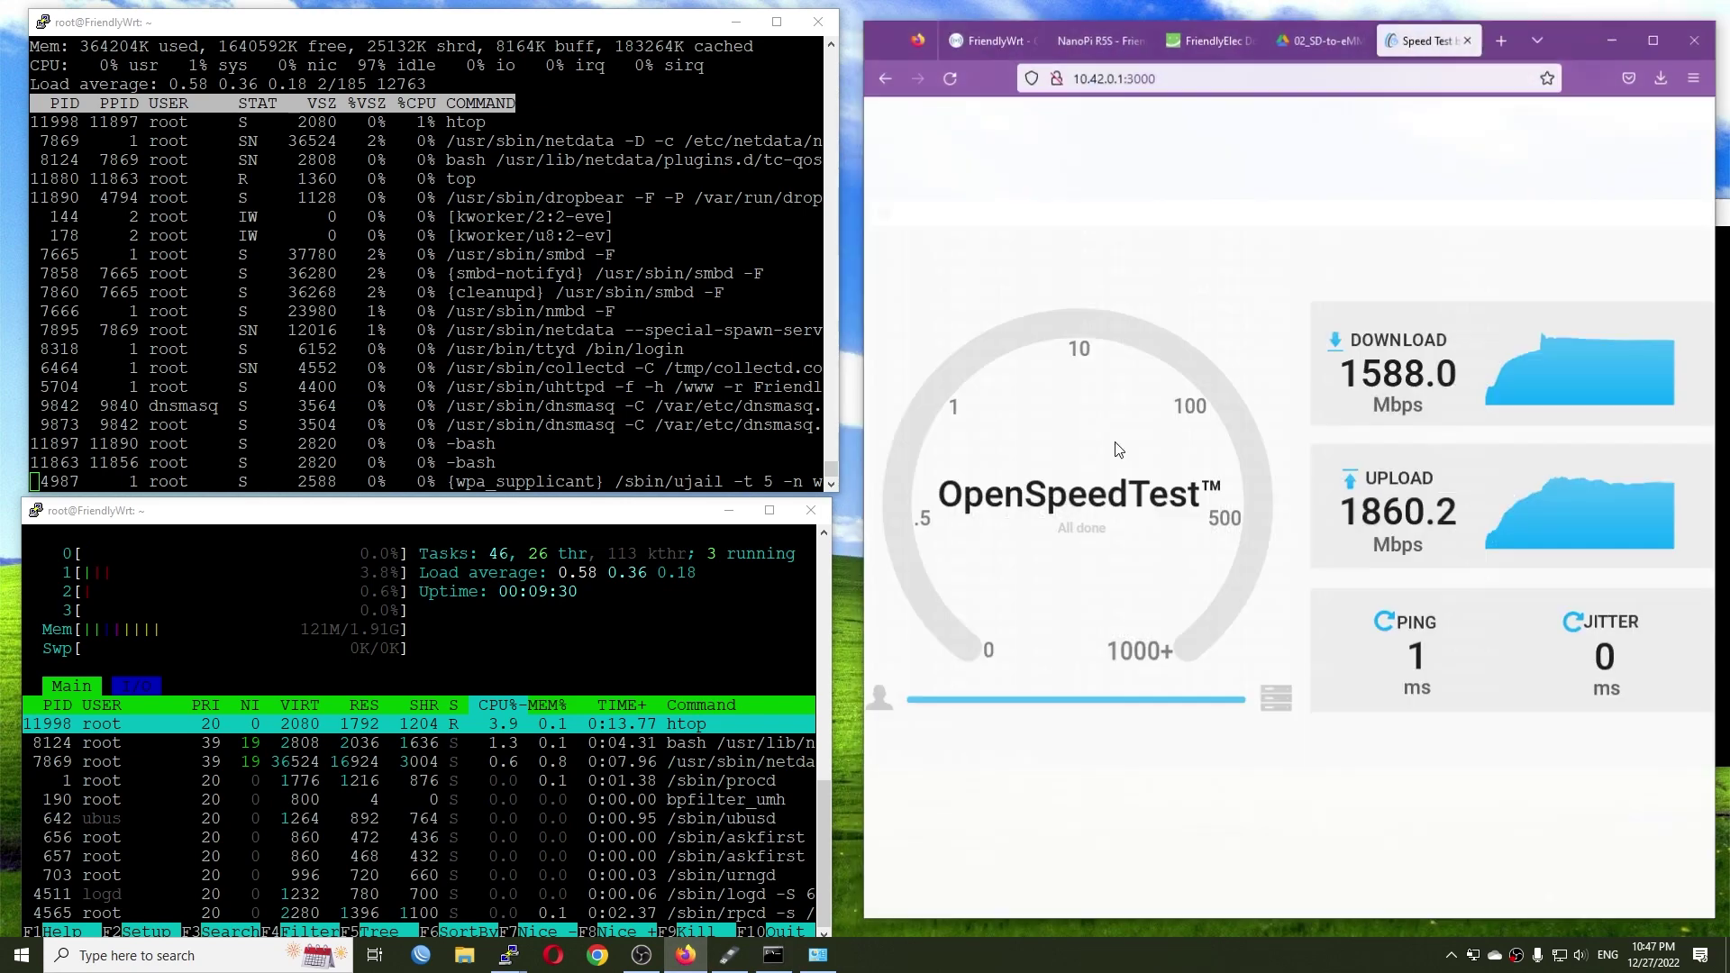
drag(1638, 7, 1003, 7)
click(139, 20)
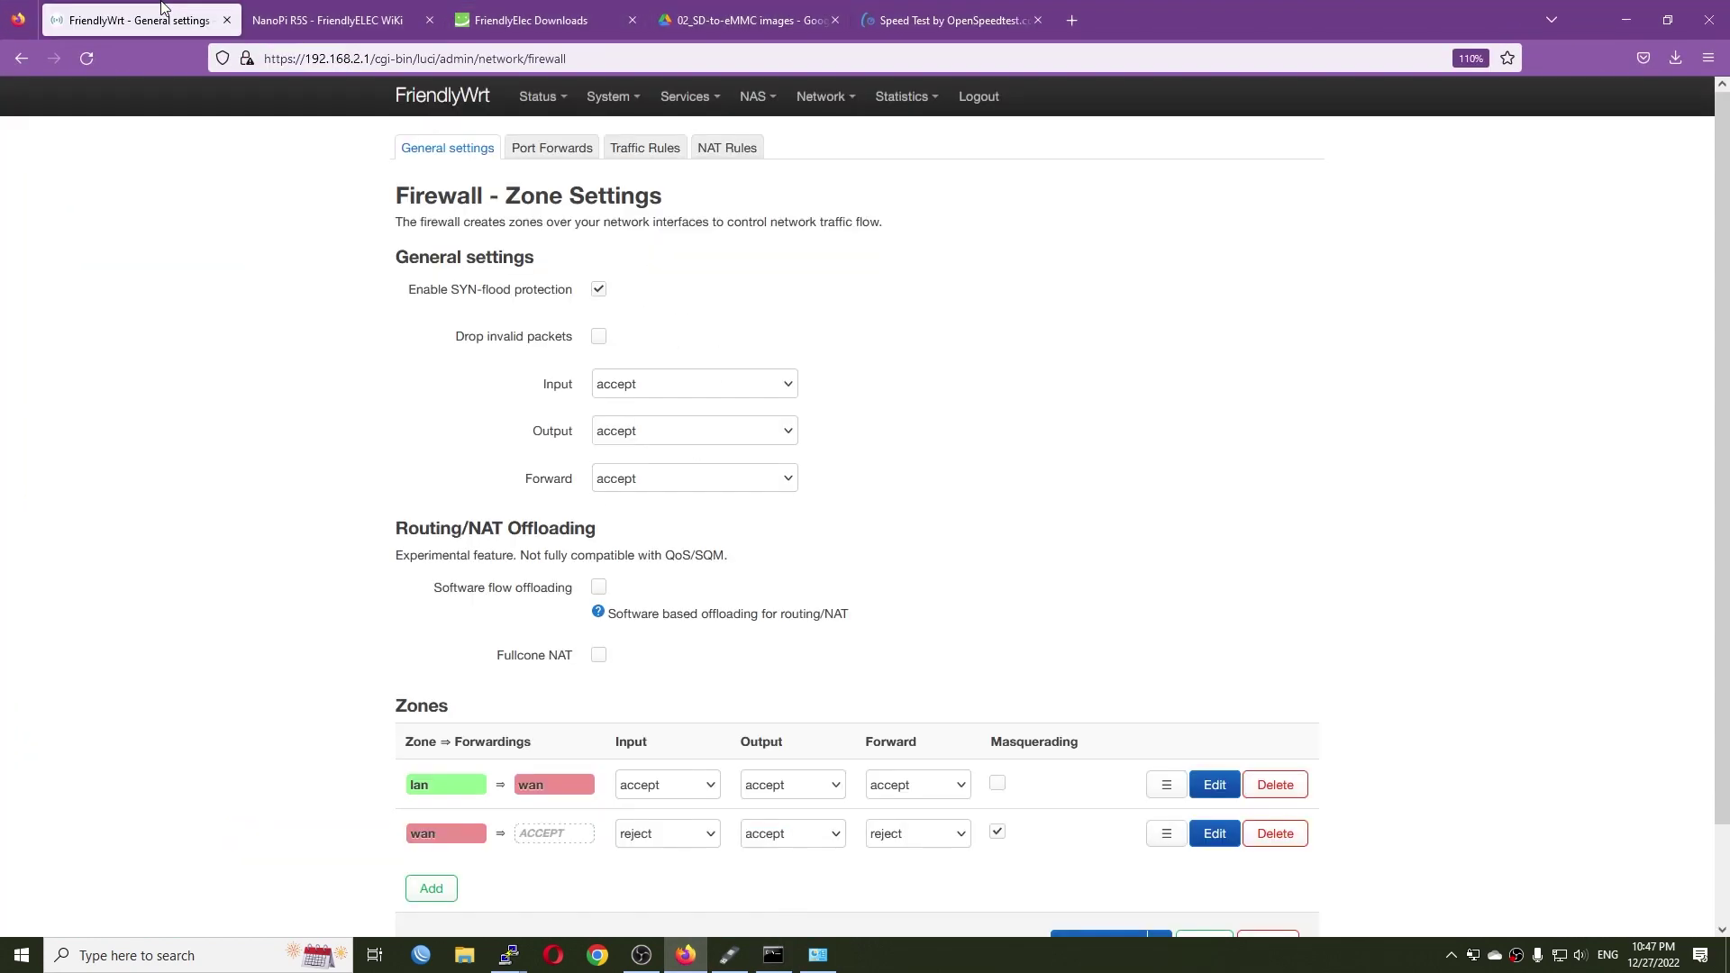
click(566, 137)
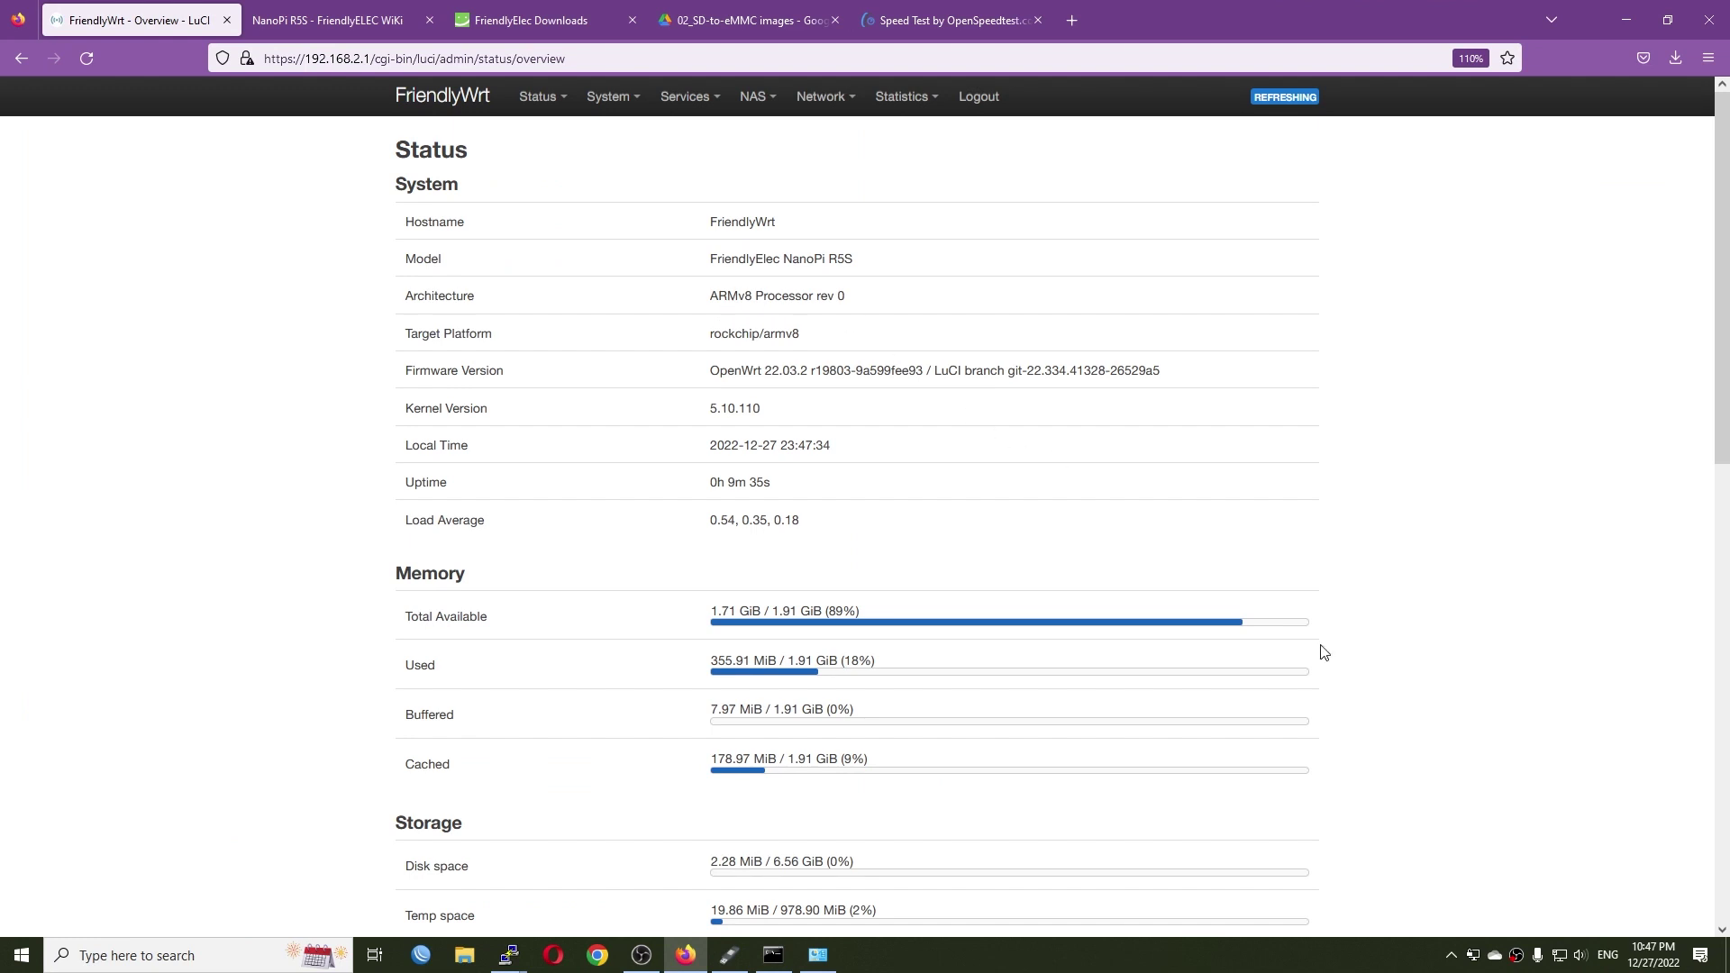
click(1653, 955)
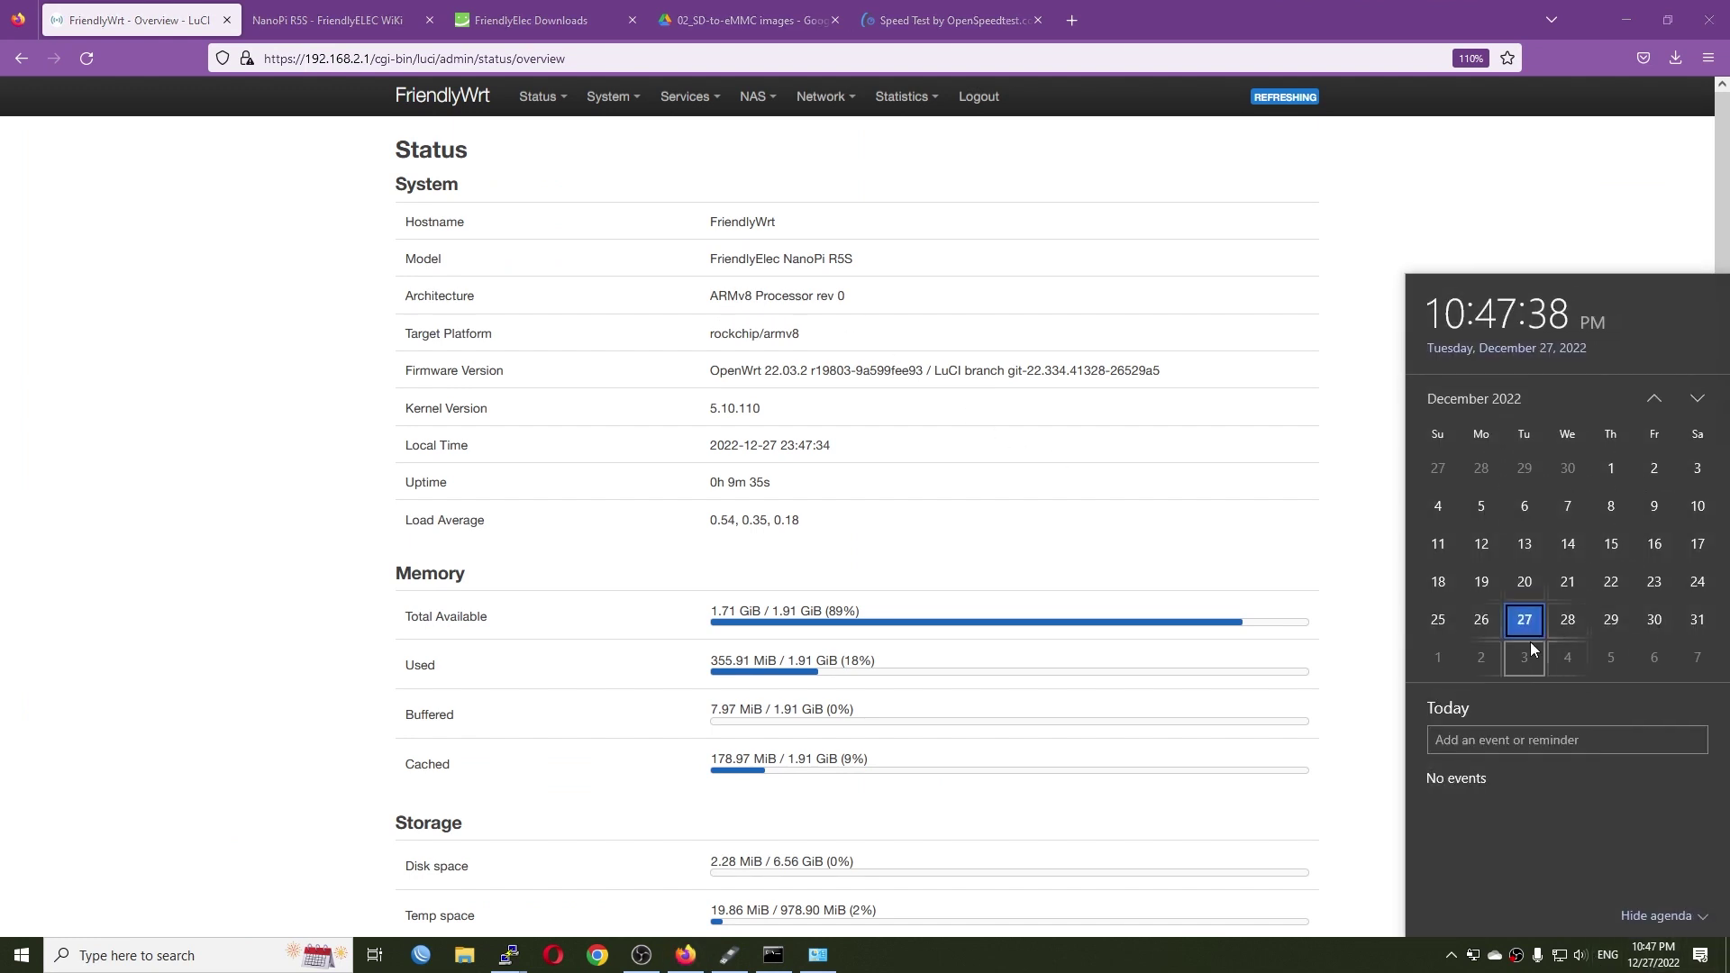
click(904, 307)
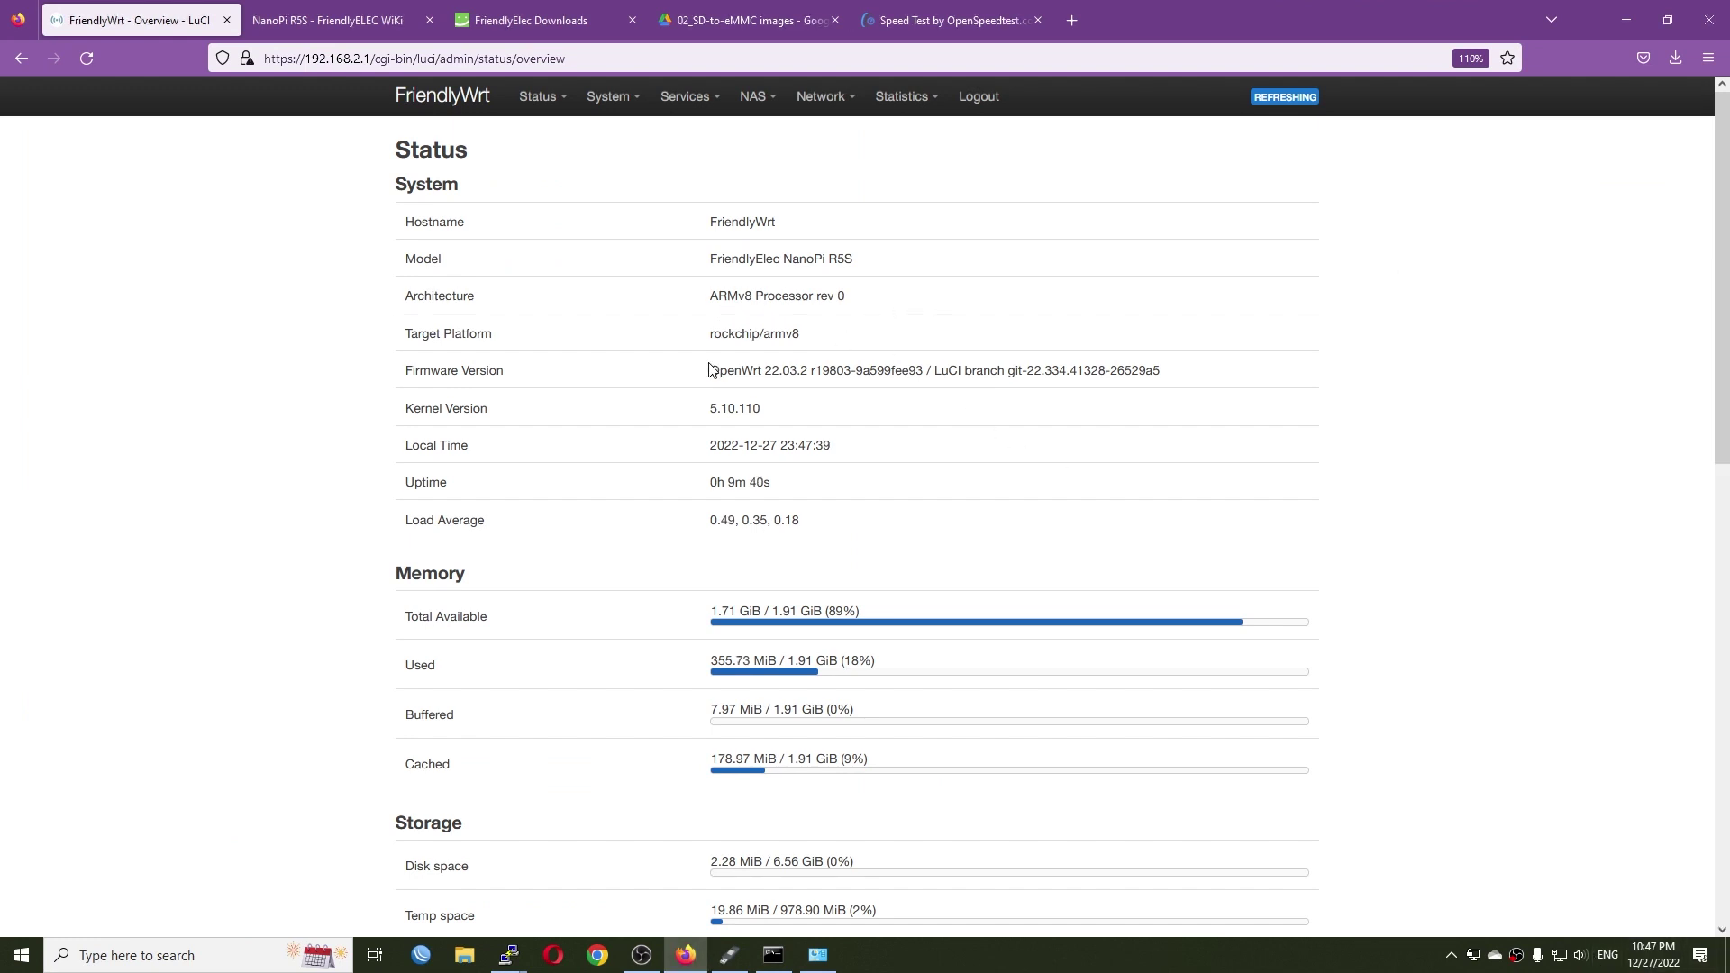